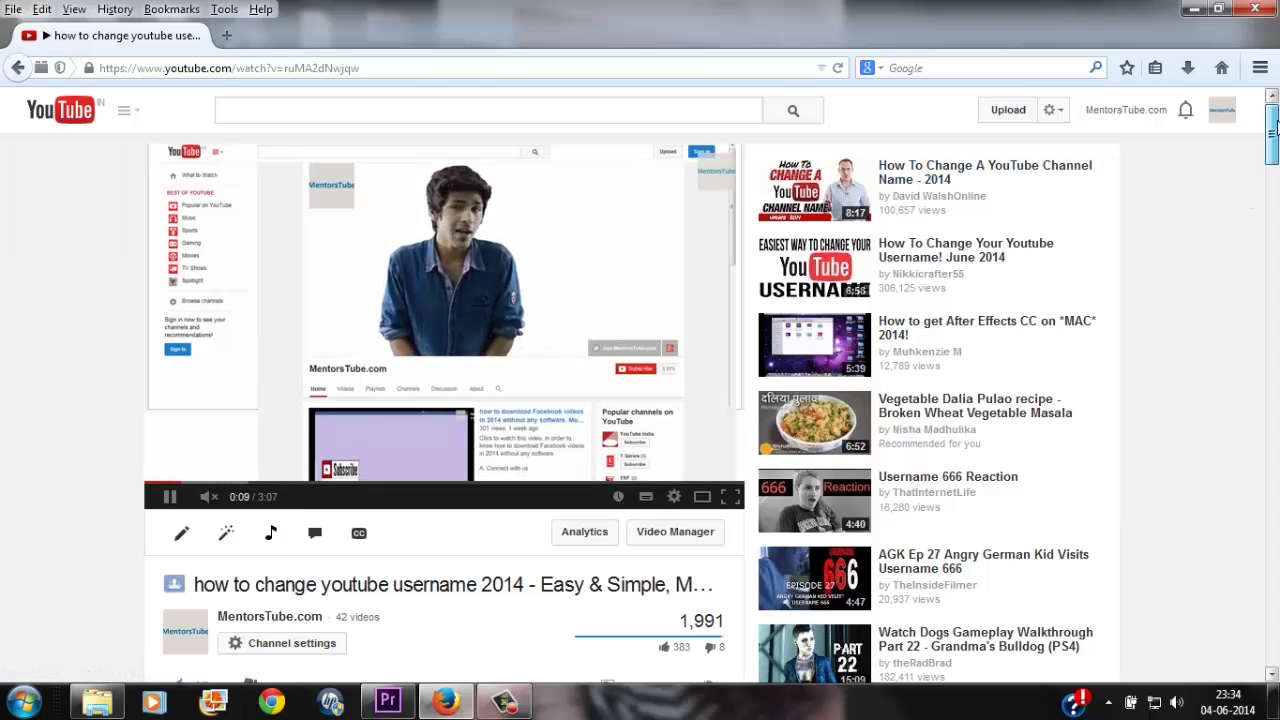
Review the YouTube username video's description and jump to the 00:02:06 mark from its transcript.
scroll(1275, 122, down, 3)
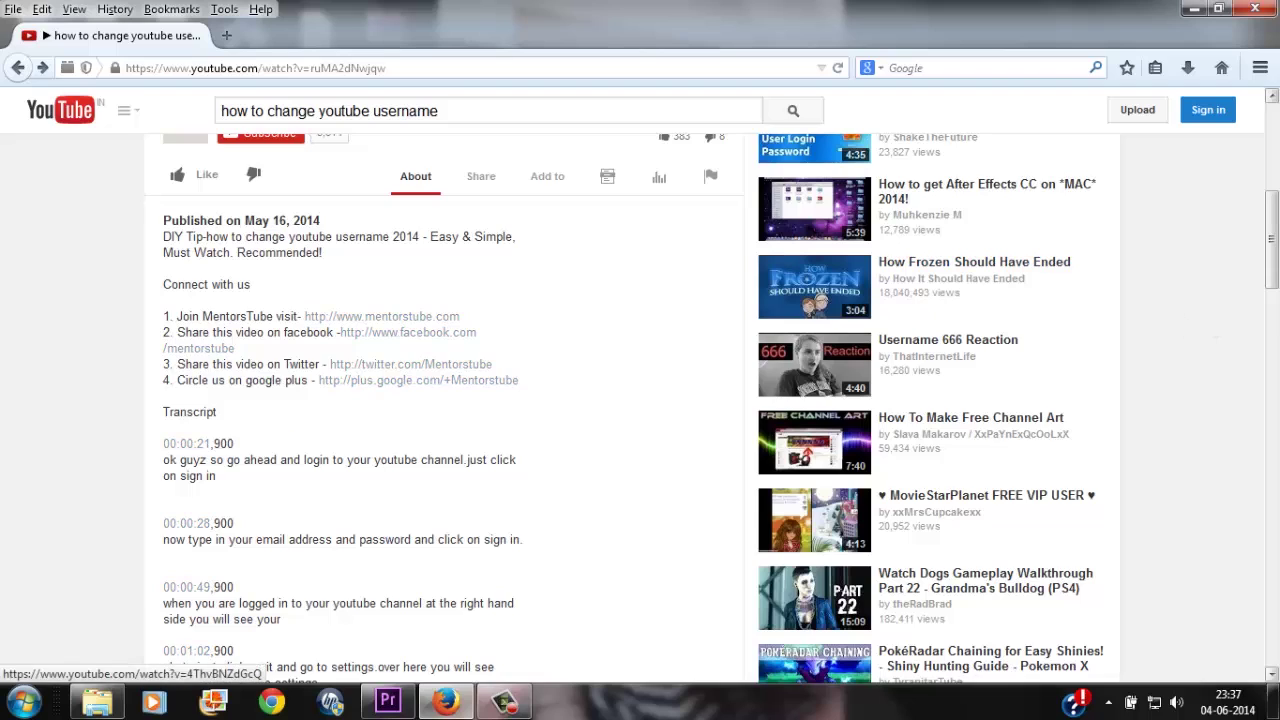
scroll(1120, 306, up, 3)
scroll(1277, 300, up, 3)
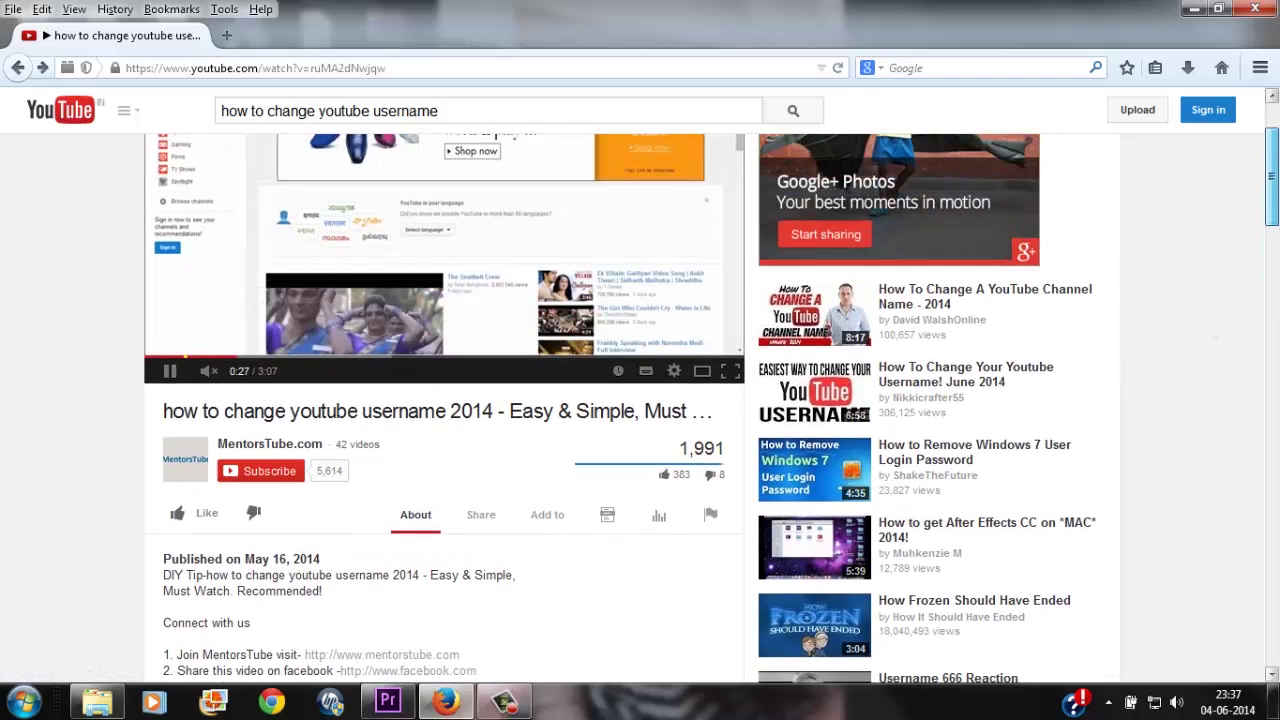
scroll(1277, 358, down, 11)
scroll(1277, 358, down, 5)
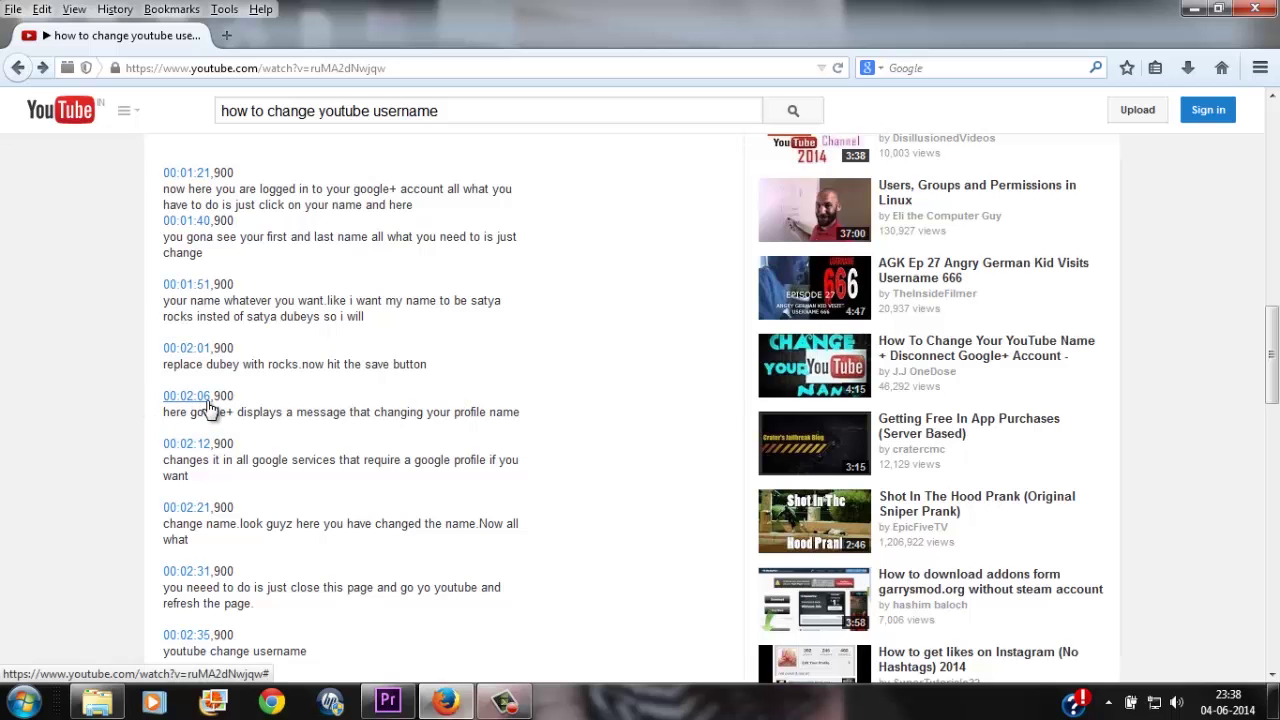
click(190, 398)
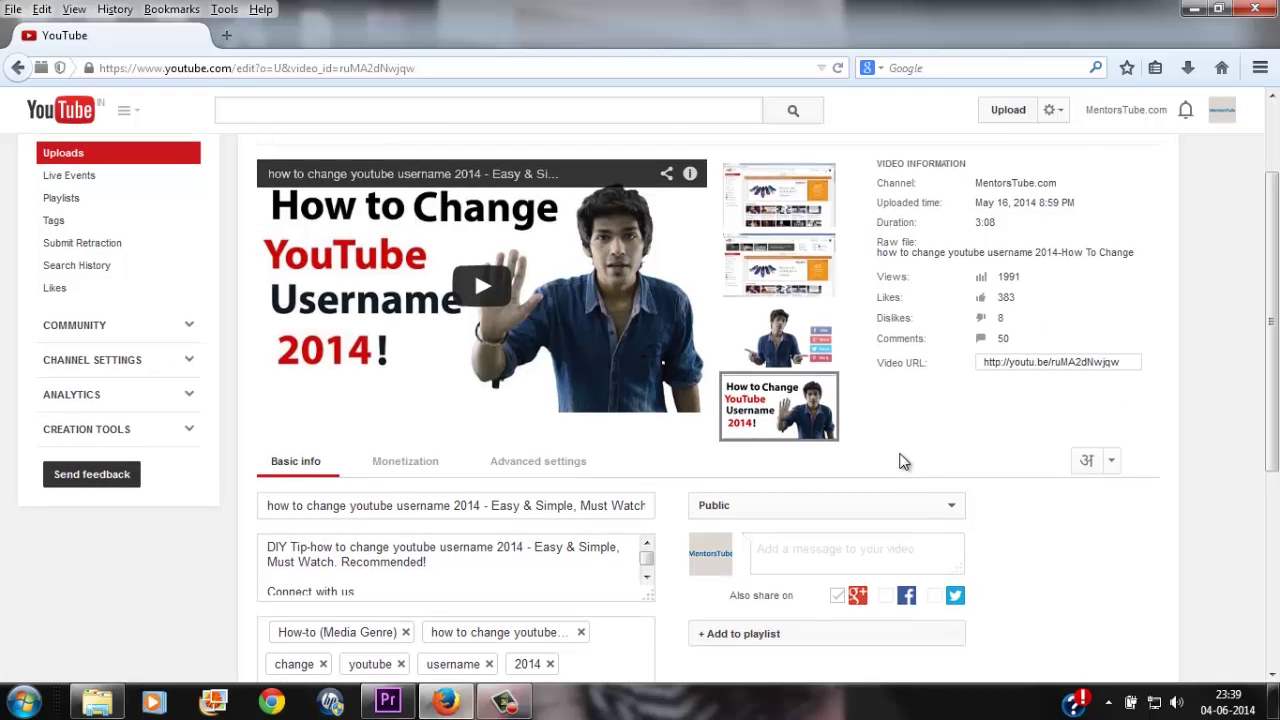
Set the category to Howto & Style in the YouTube username video's advanced settings.
click(510, 466)
scroll(508, 462, down, 3)
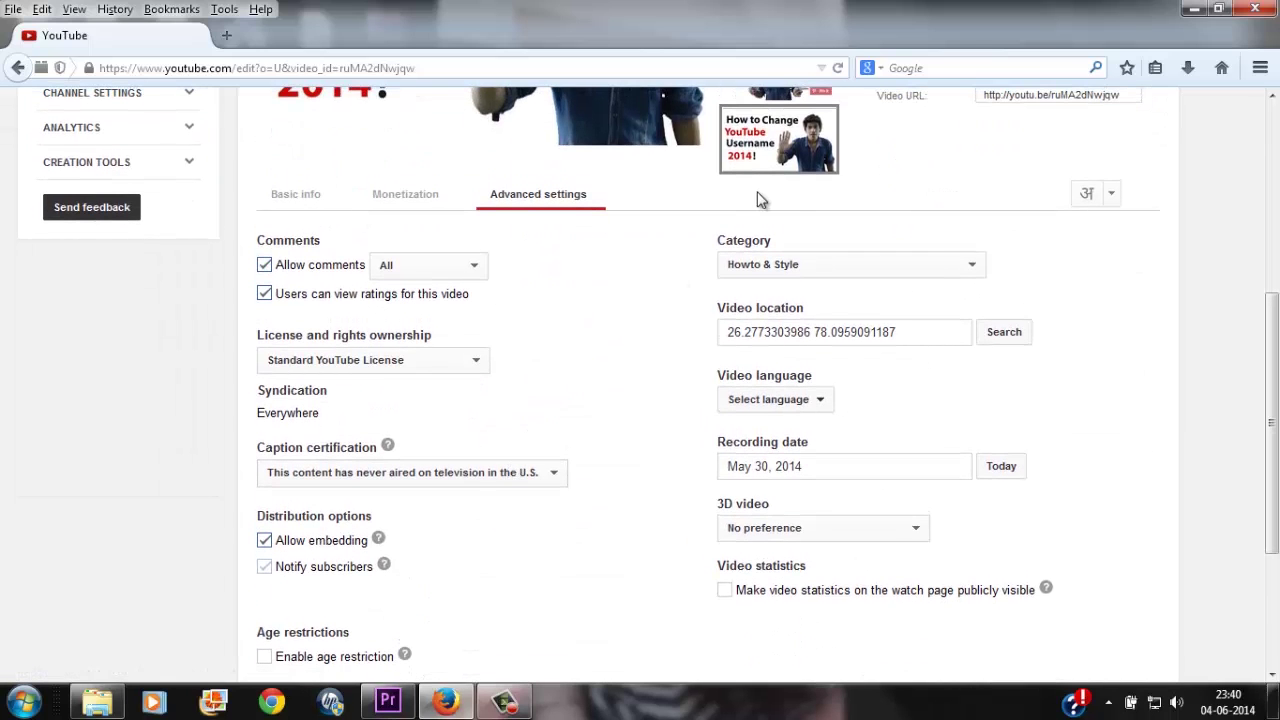
click(937, 260)
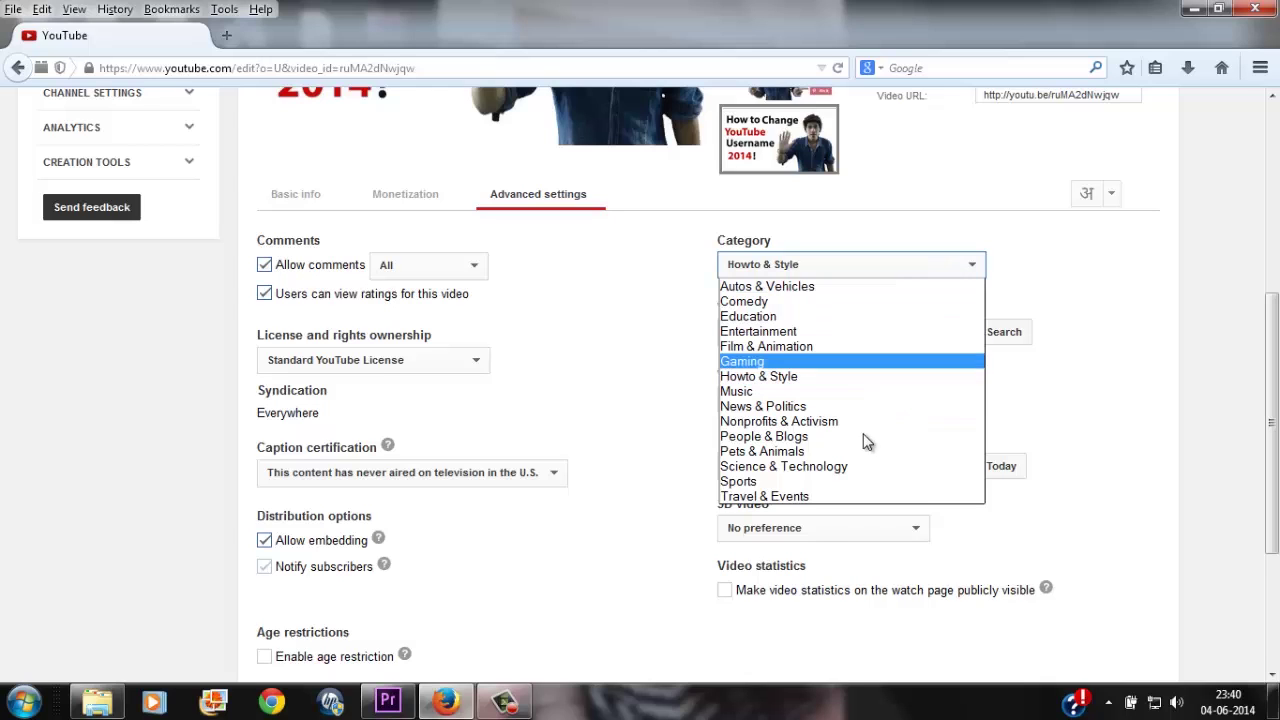
click(793, 378)
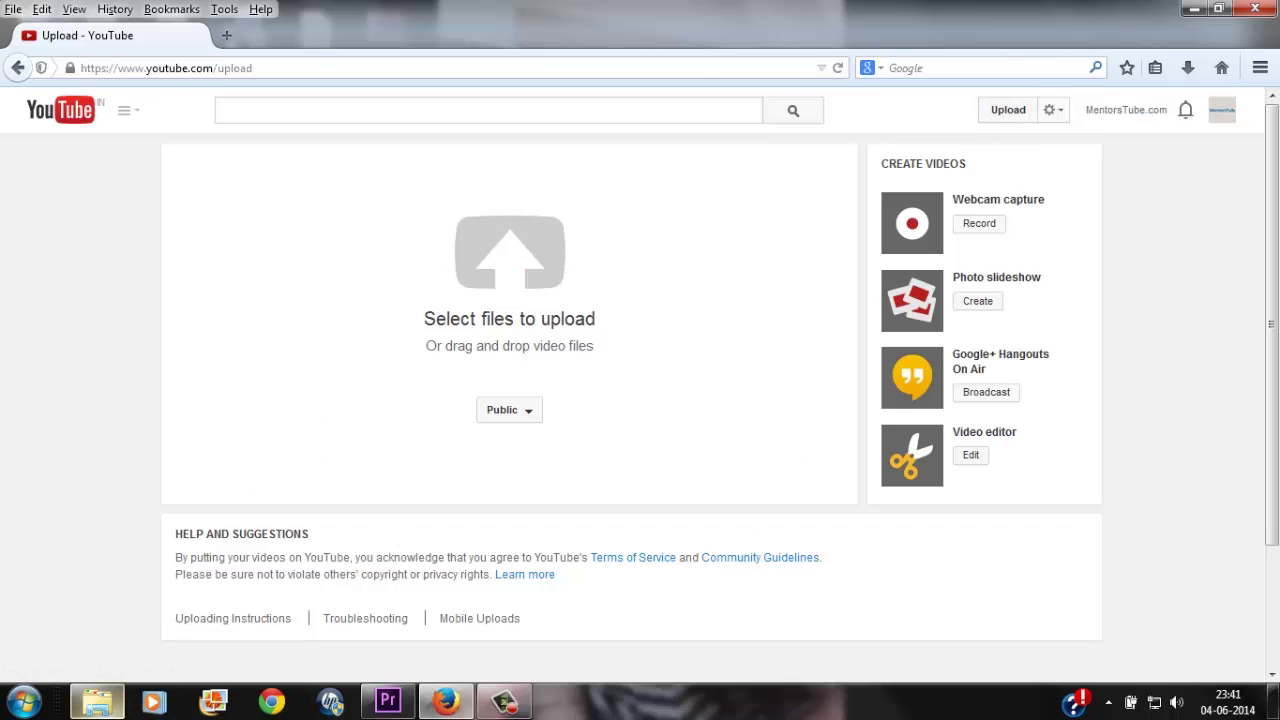
Upload the selected files from the download facebook videos folder, and start choosing a custom thumbnail for the "How to" video.
click(97, 701)
drag(1164, 258, 346, 300)
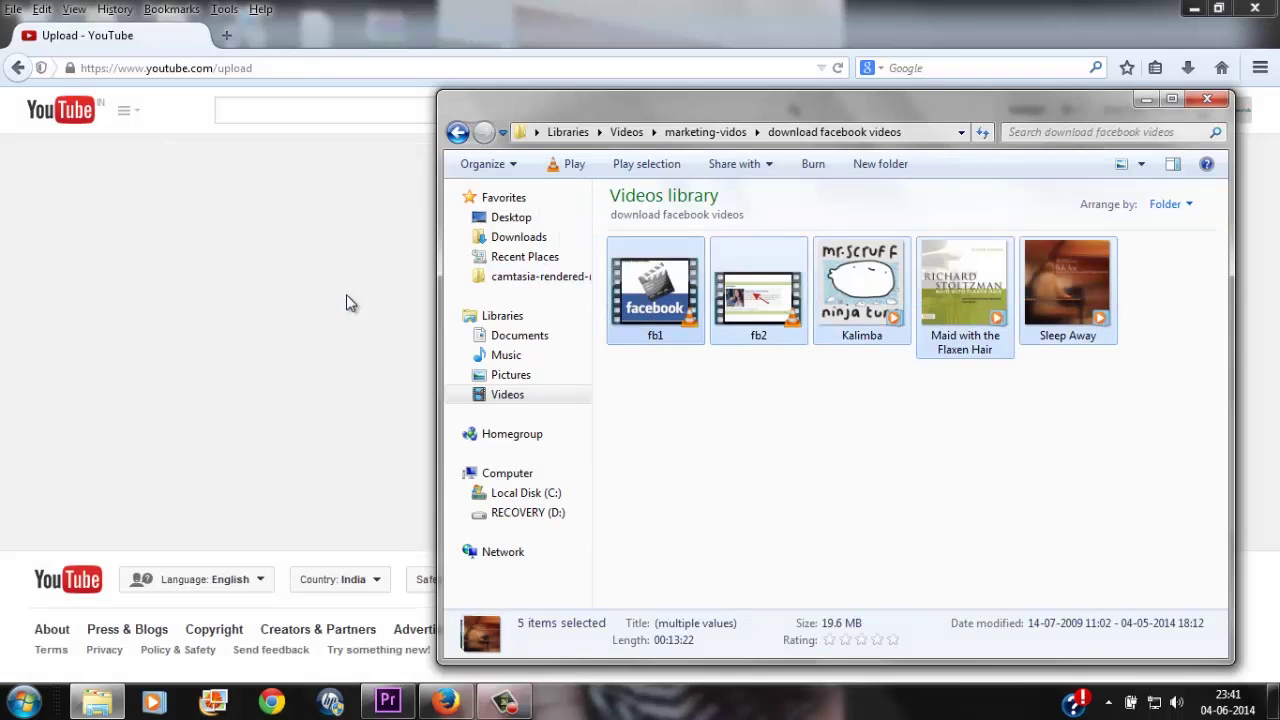
click(1145, 99)
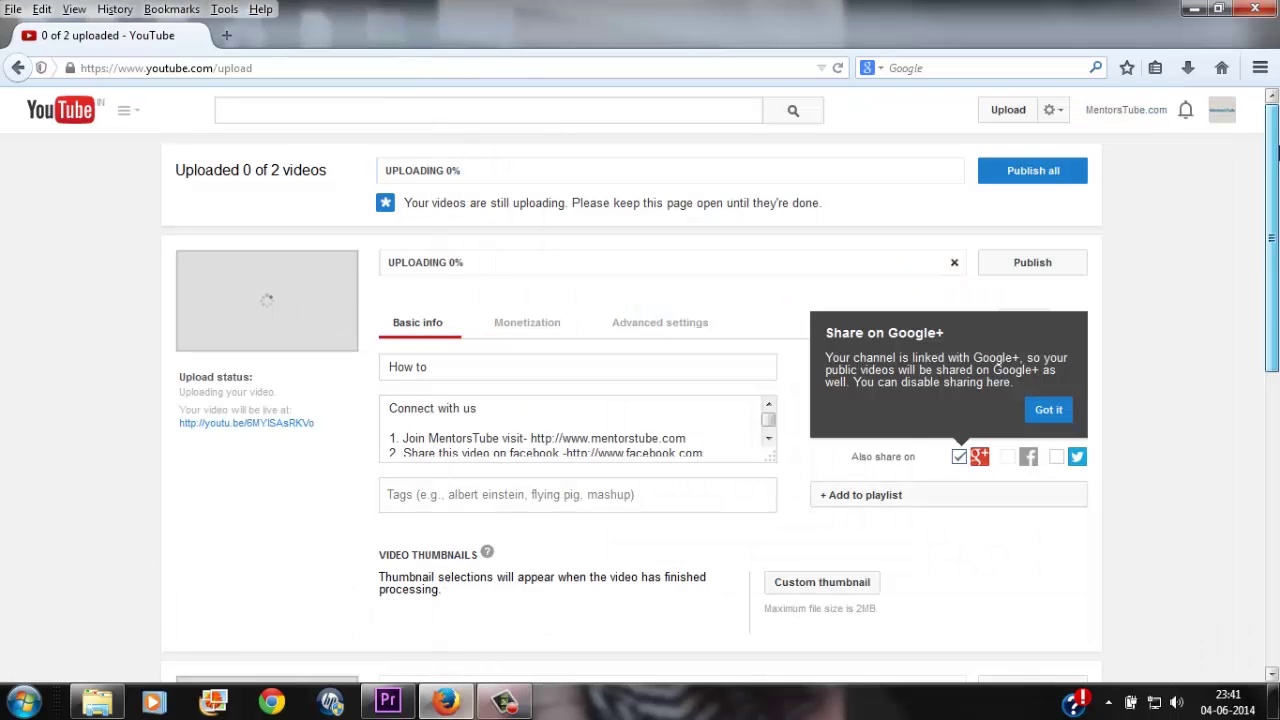
drag(1276, 150, 1276, 230)
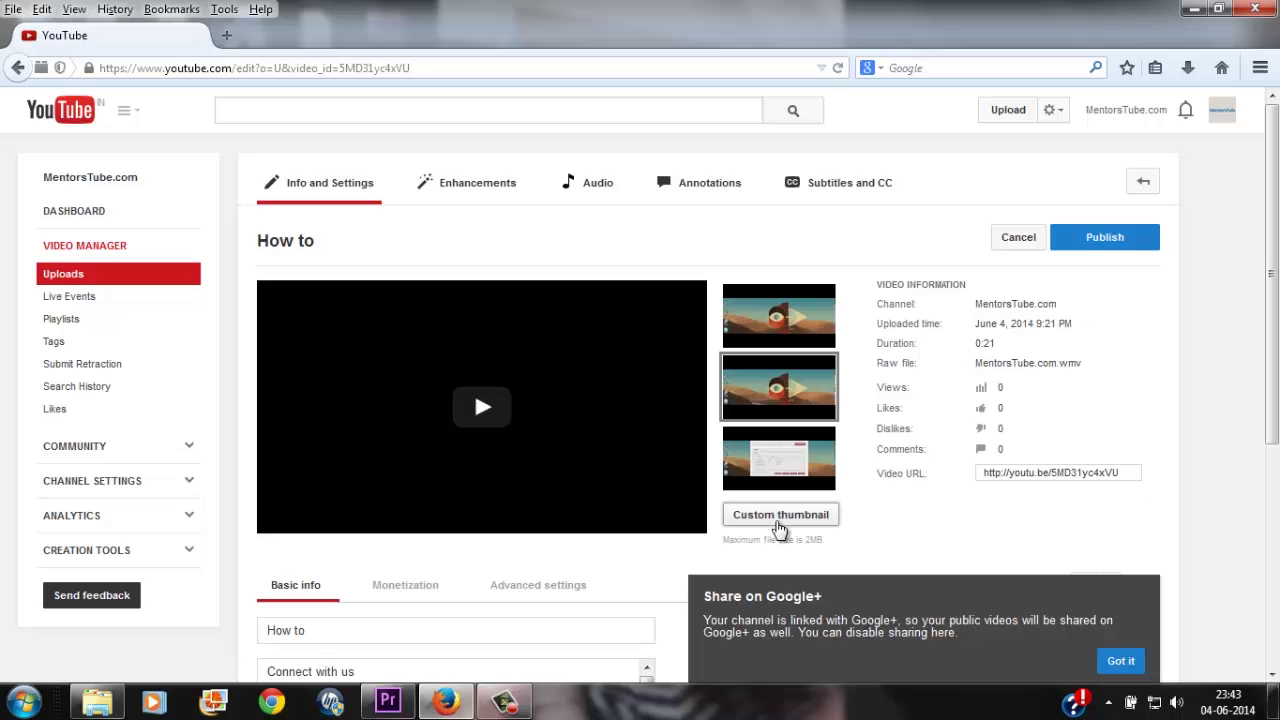
click(779, 515)
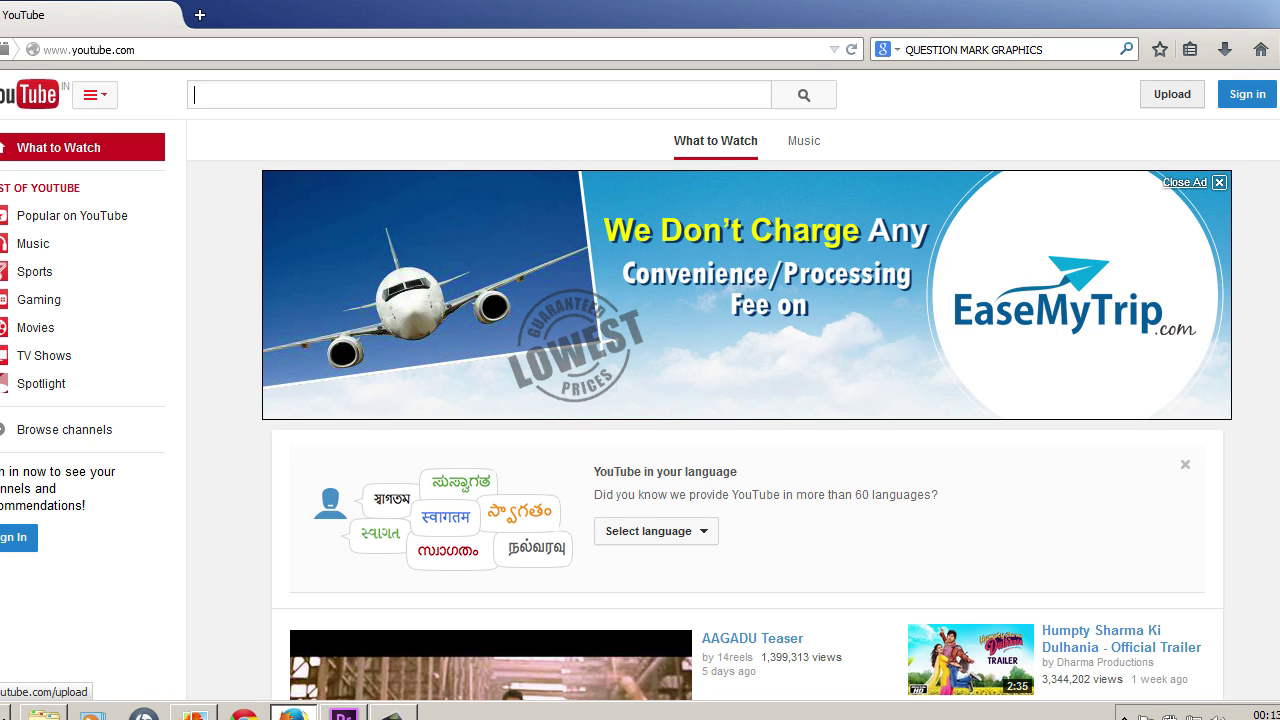
Start an upload and sign in with the account's e-mail address and password.
click(1172, 94)
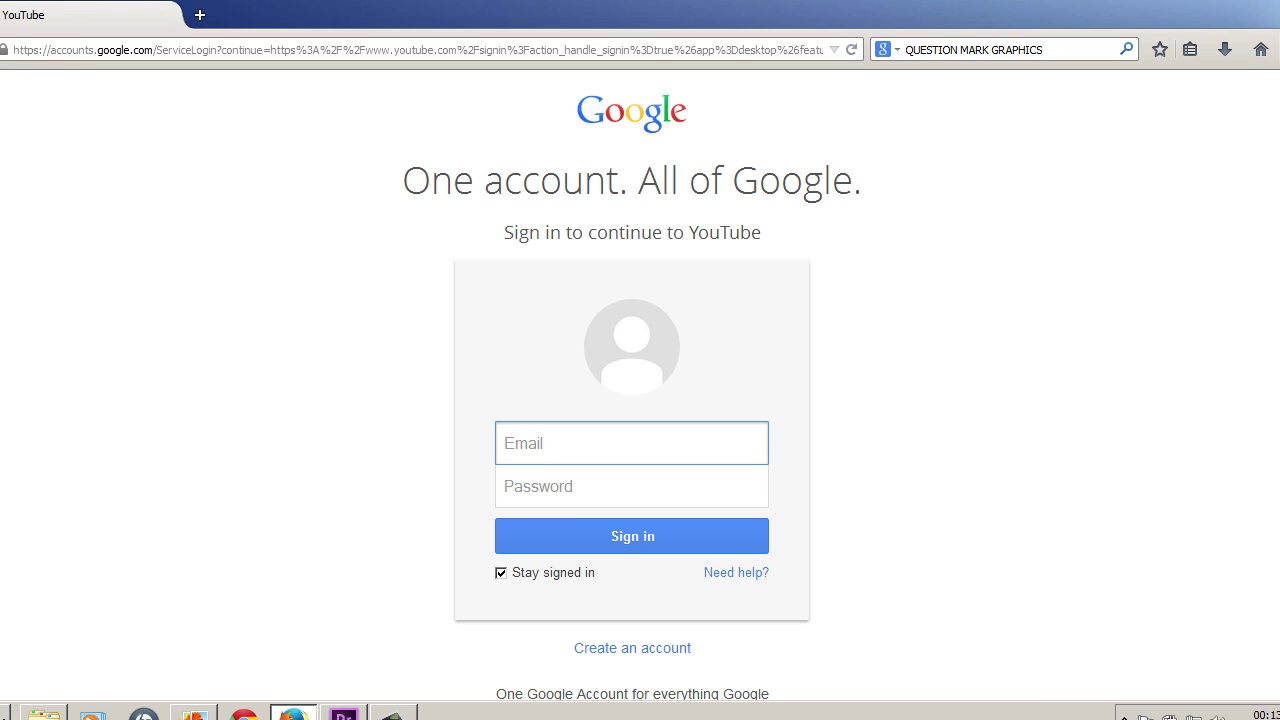
scroll(640, 385, down, 3)
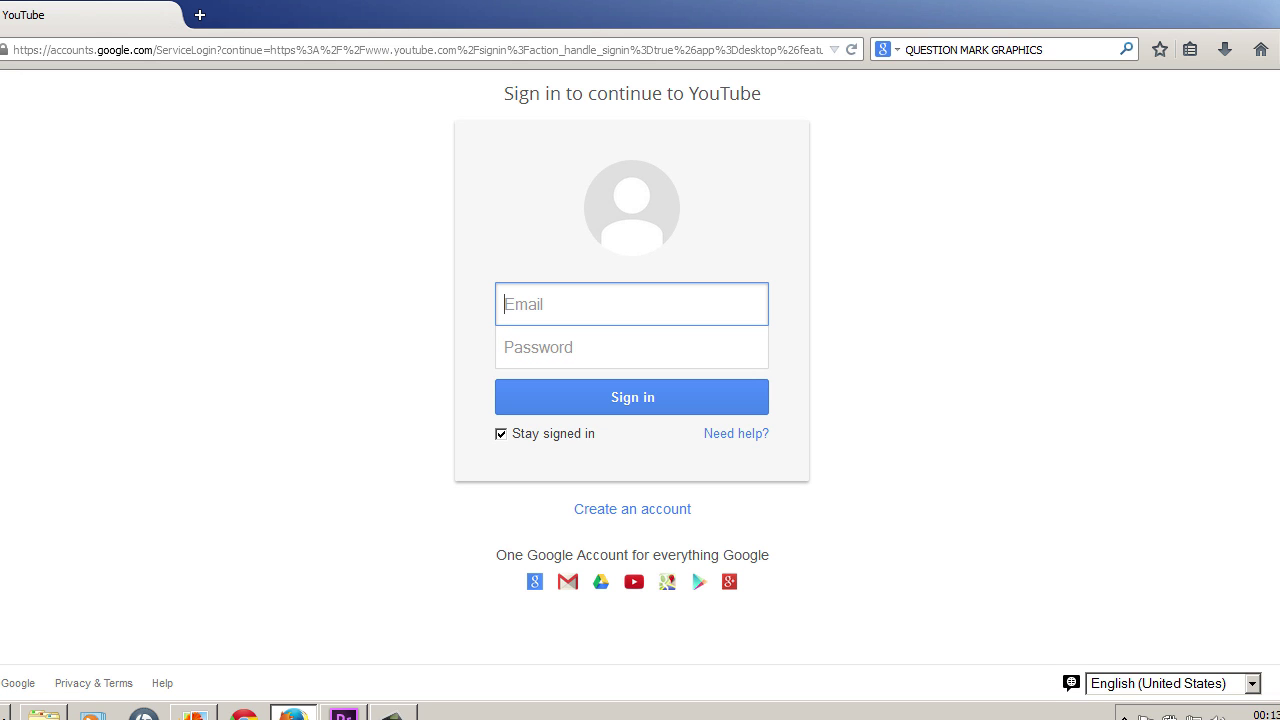
text(@gmail.com)
key(Tab)
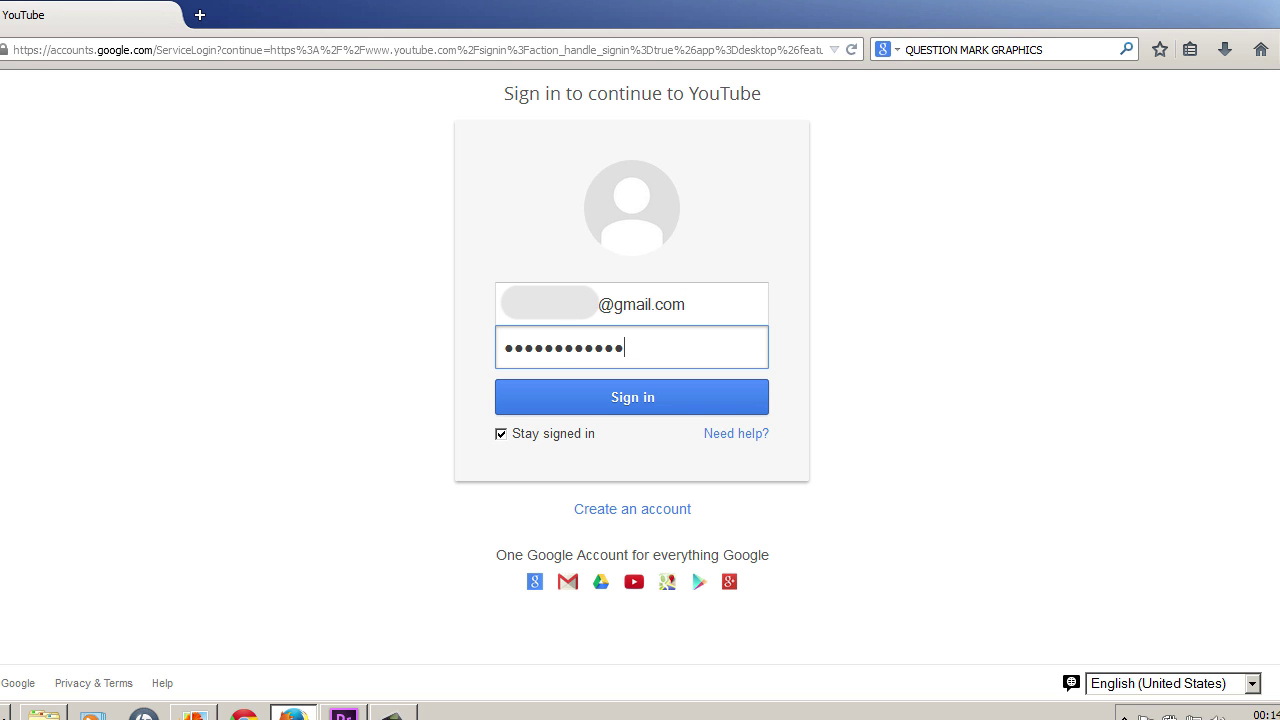
click(631, 397)
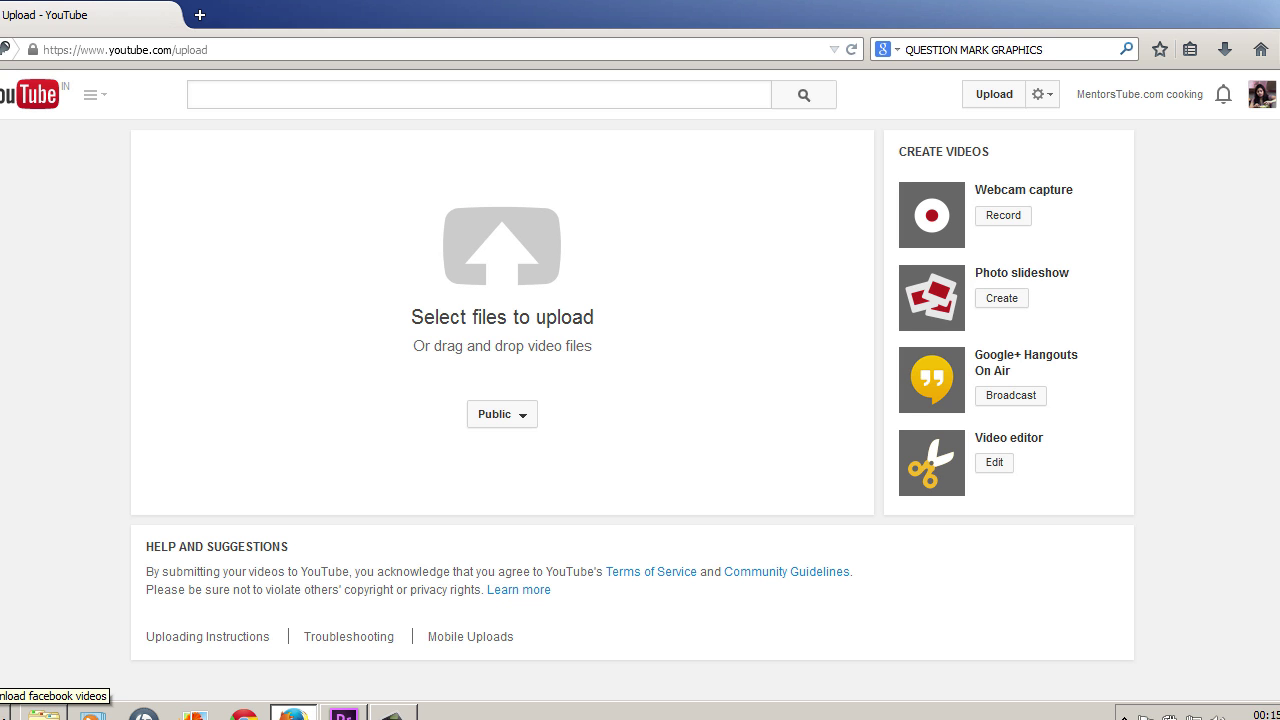
Upload the fb1 video from the download facebook videos folder with Public privacy.
click(43, 714)
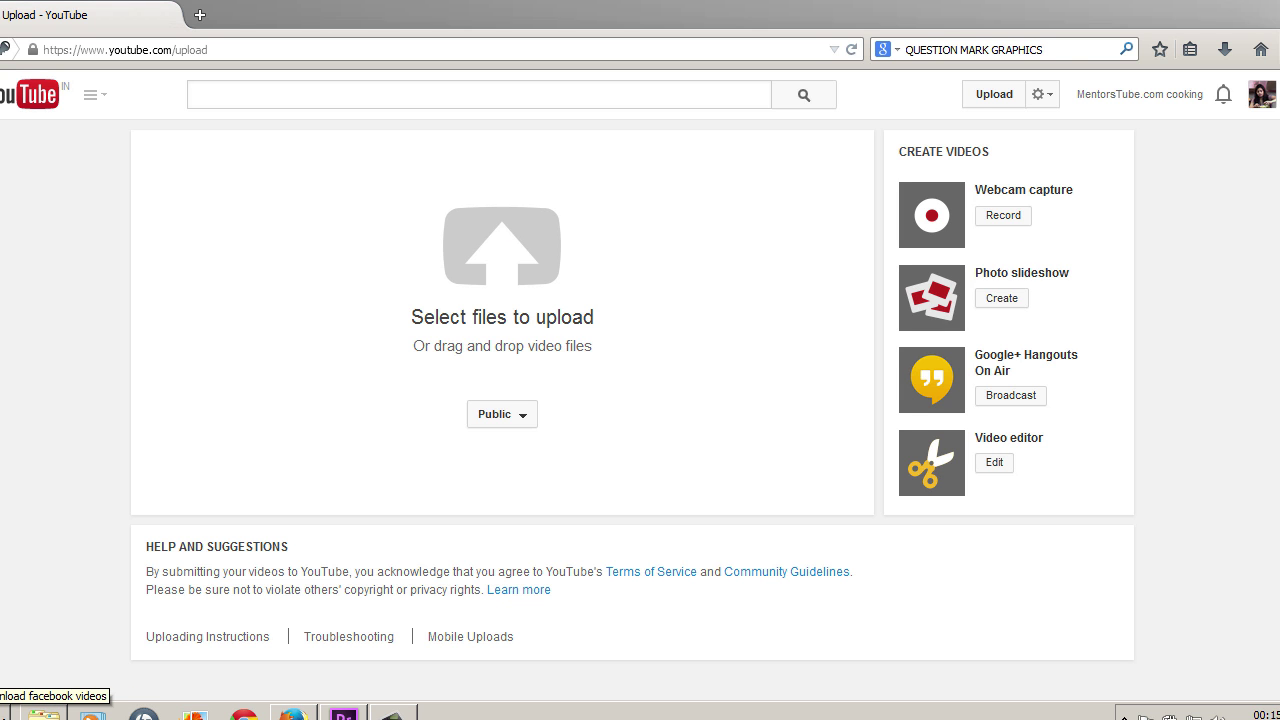
click(44, 713)
drag(640, 61, 1125, 51)
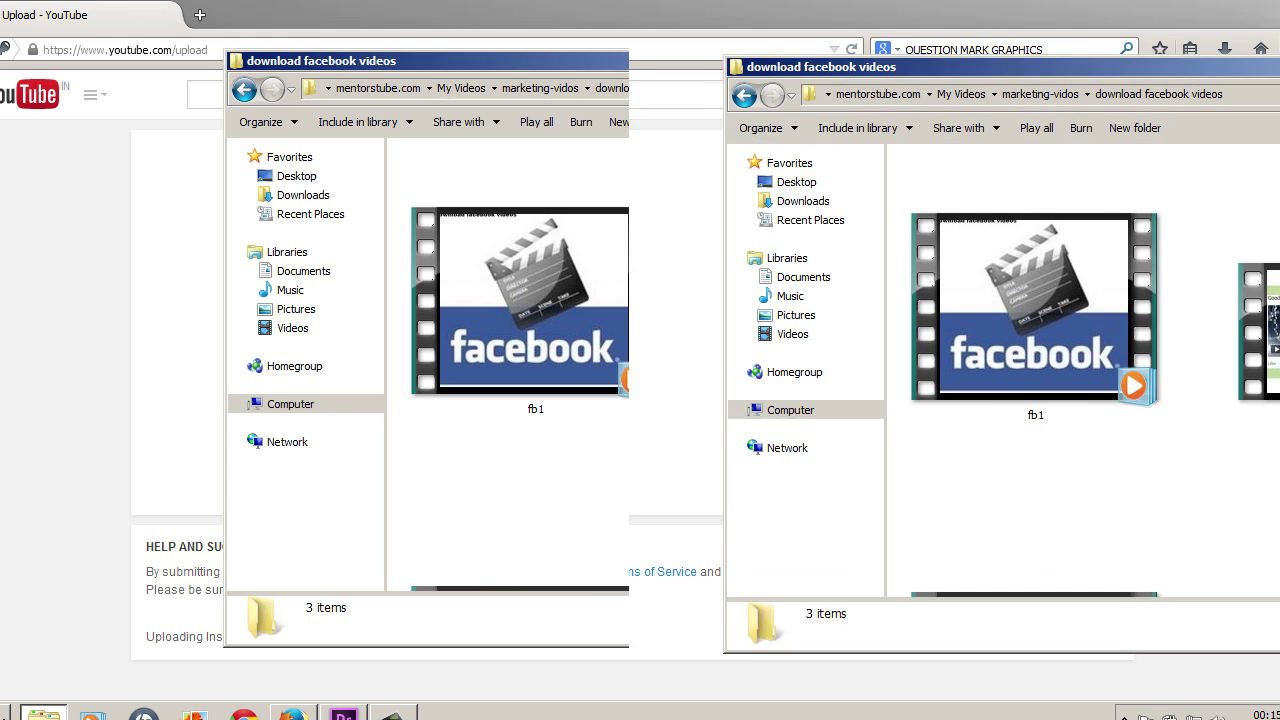
drag(900, 66, 851, 66)
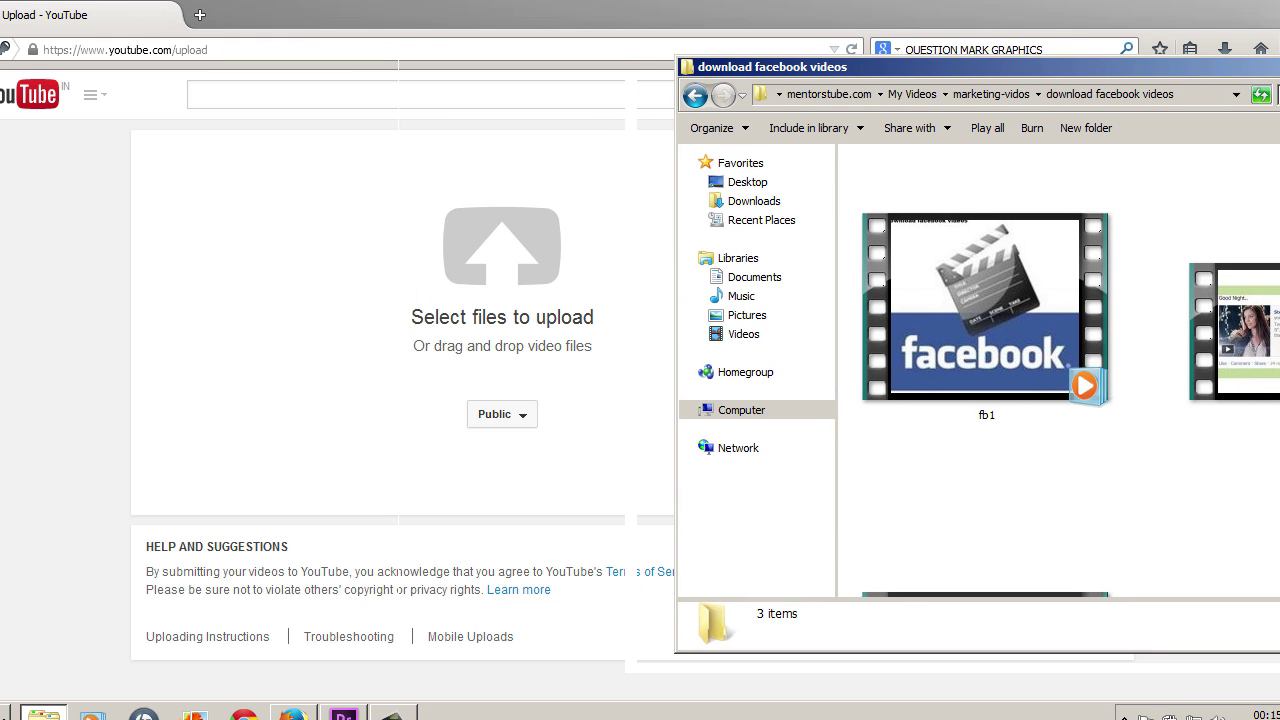
click(986, 307)
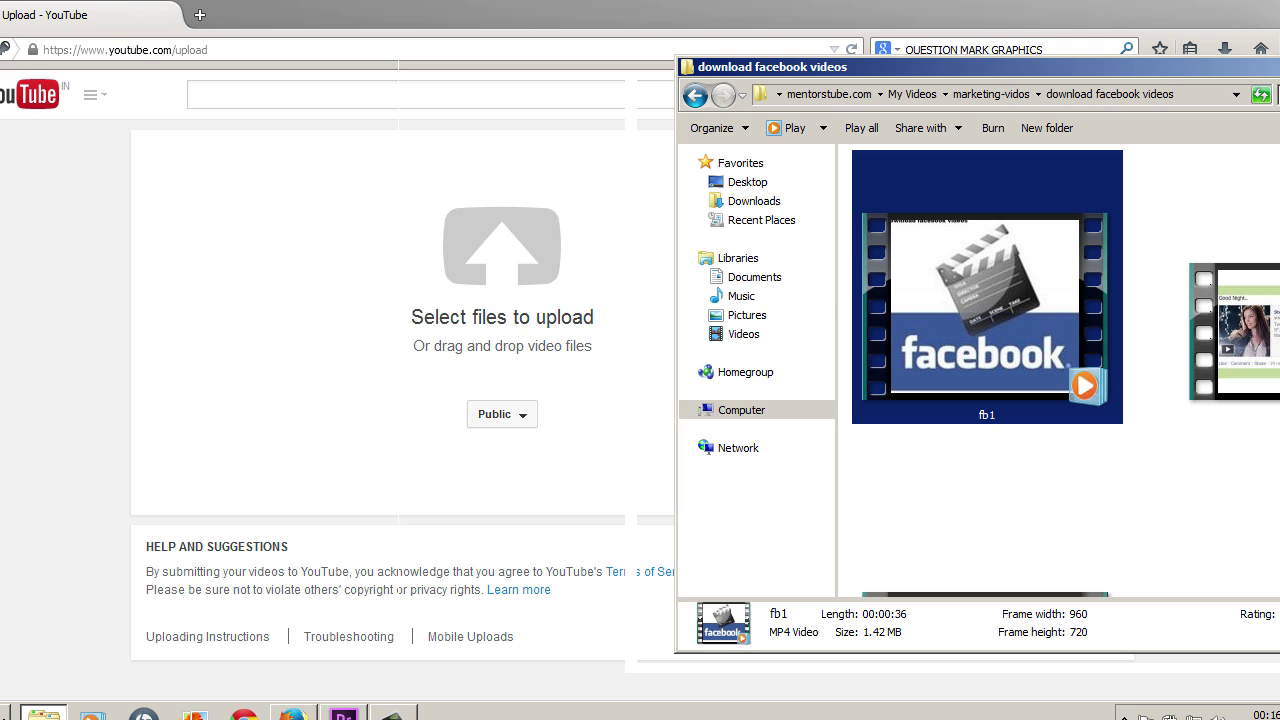
drag(986, 307, 502, 345)
drag(502, 300, 502, 300)
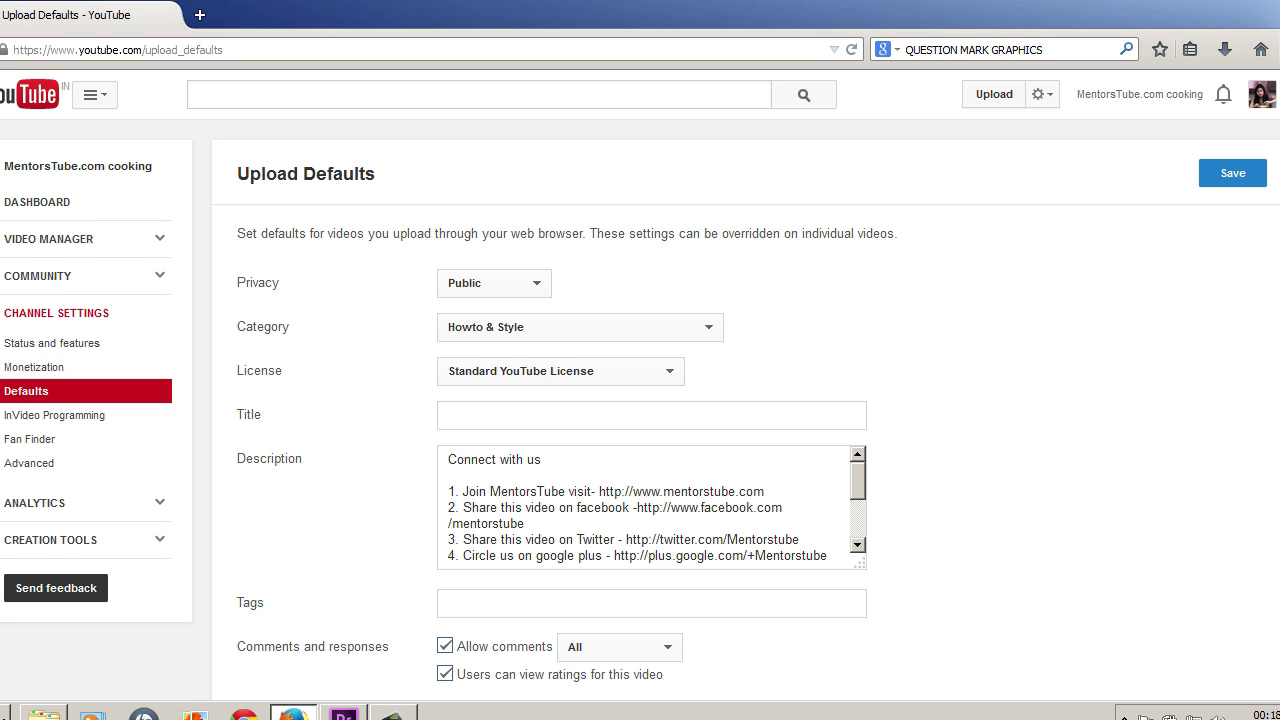
Open the upload defaults in the channel settings.
click(921, 175)
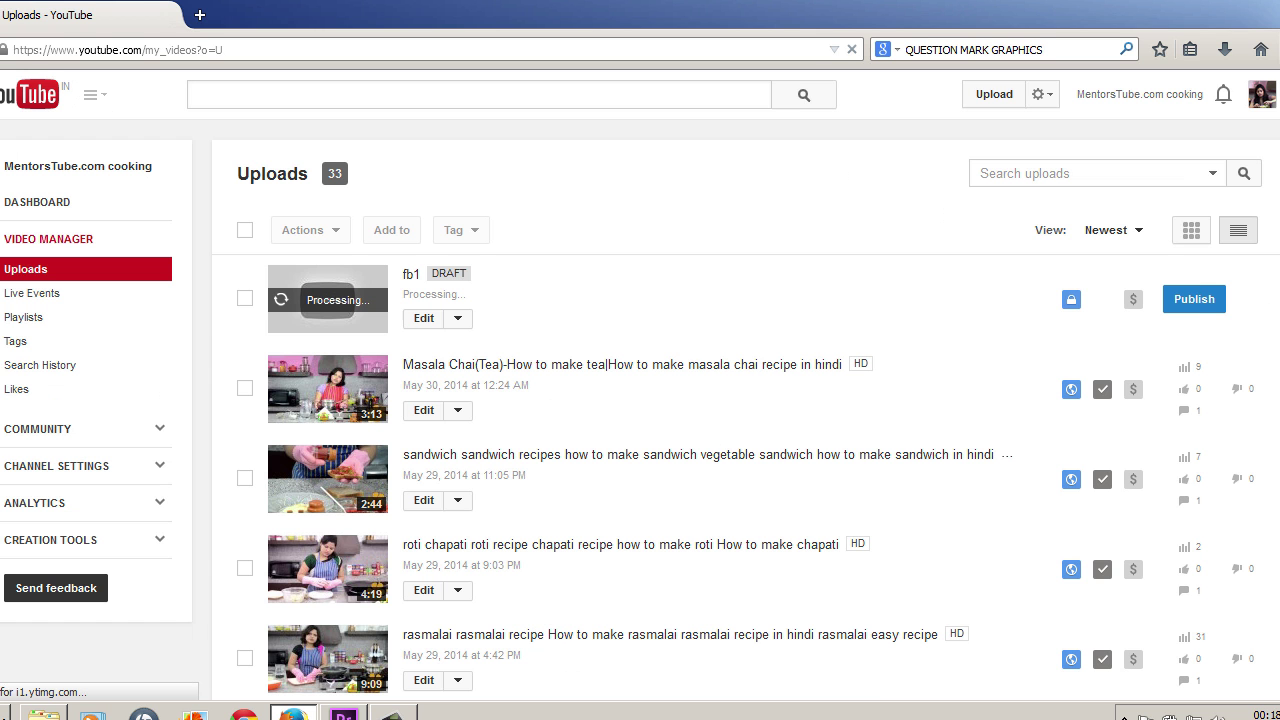
click(56, 466)
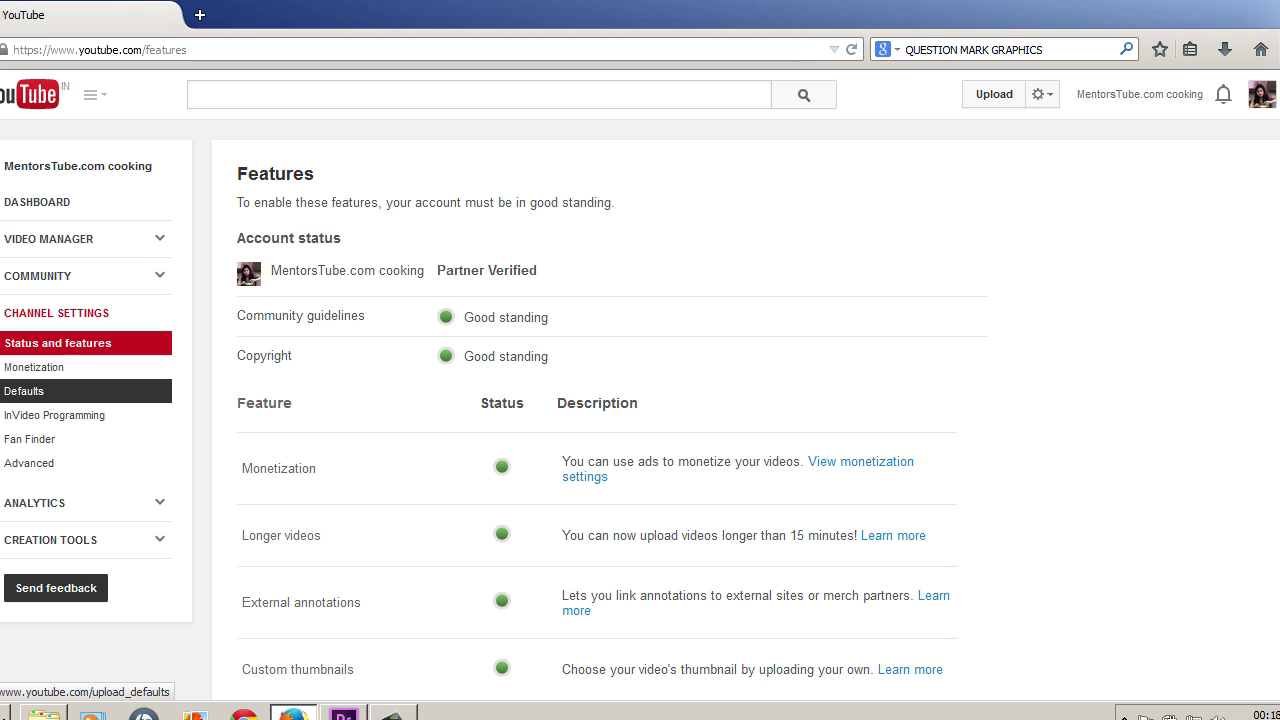
click(30, 391)
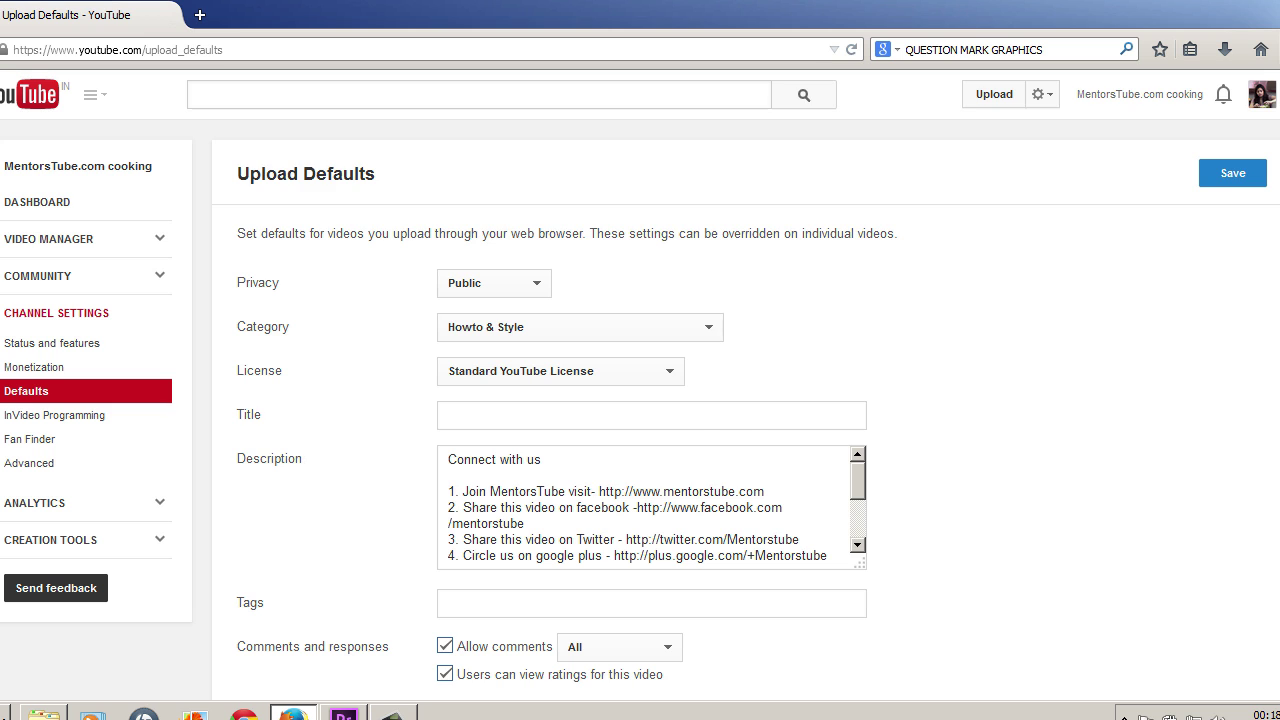
Examine the full default description text, including its Contents and Incoming Search terms sections.
scroll(640, 385, down, 2)
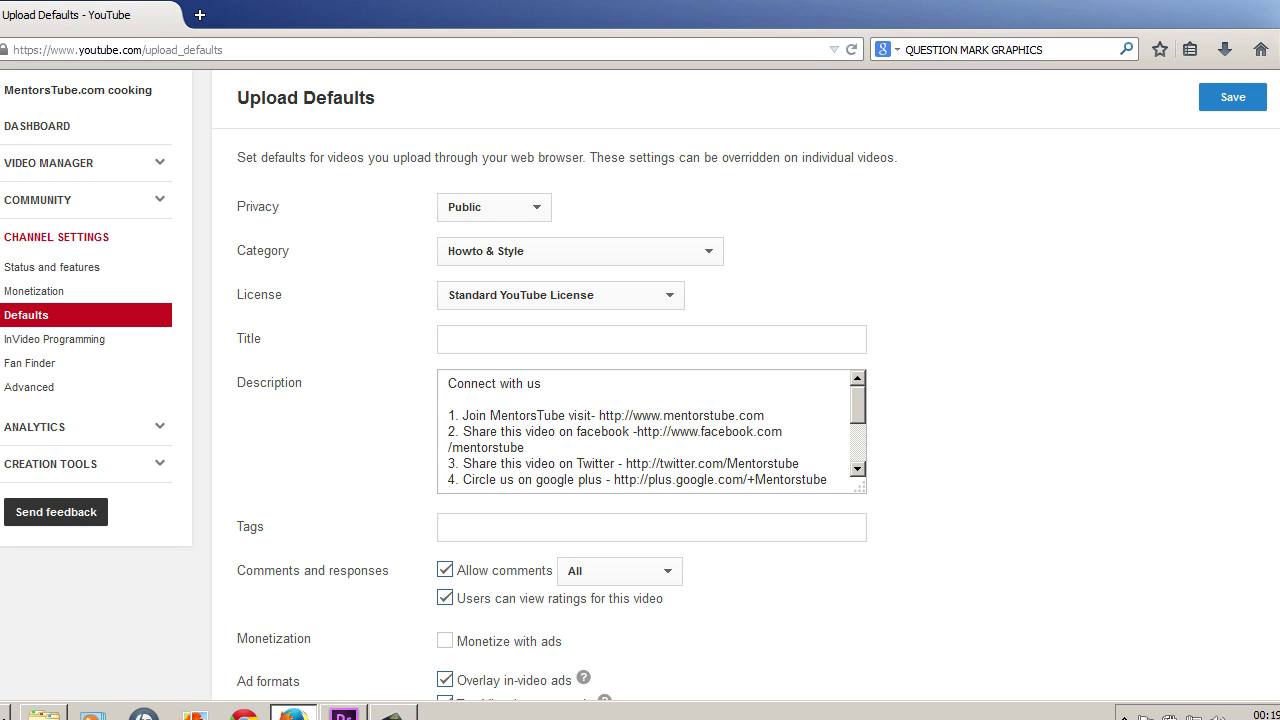
drag(448, 383, 585, 495)
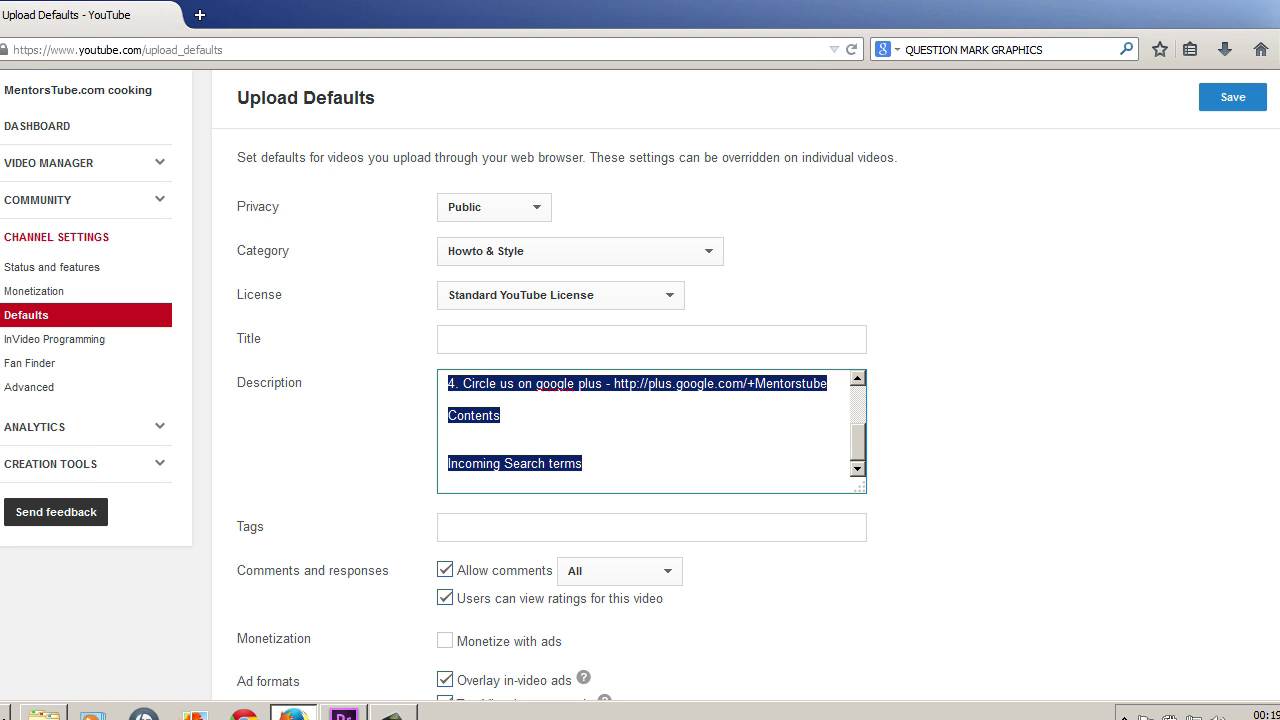
scroll(640, 385, up, 1)
click(937, 445)
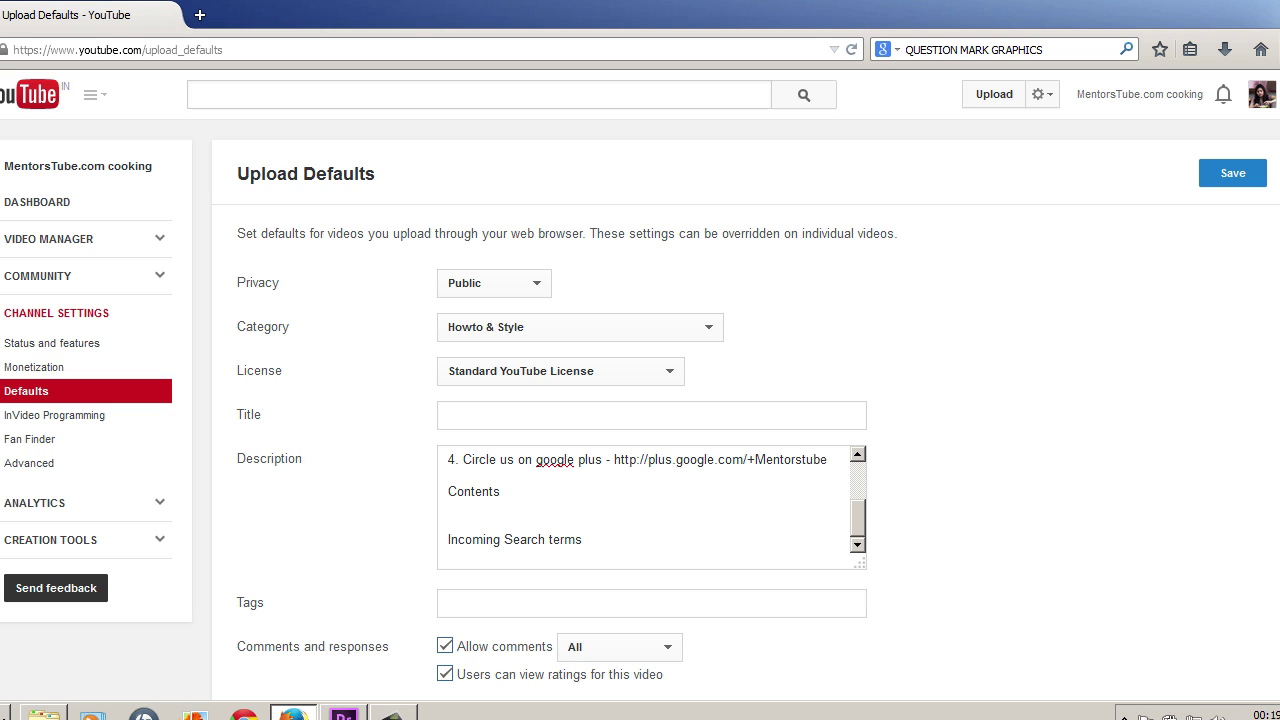
Check the default privacy options and choose Standard YouTube License as the default license.
click(494, 283)
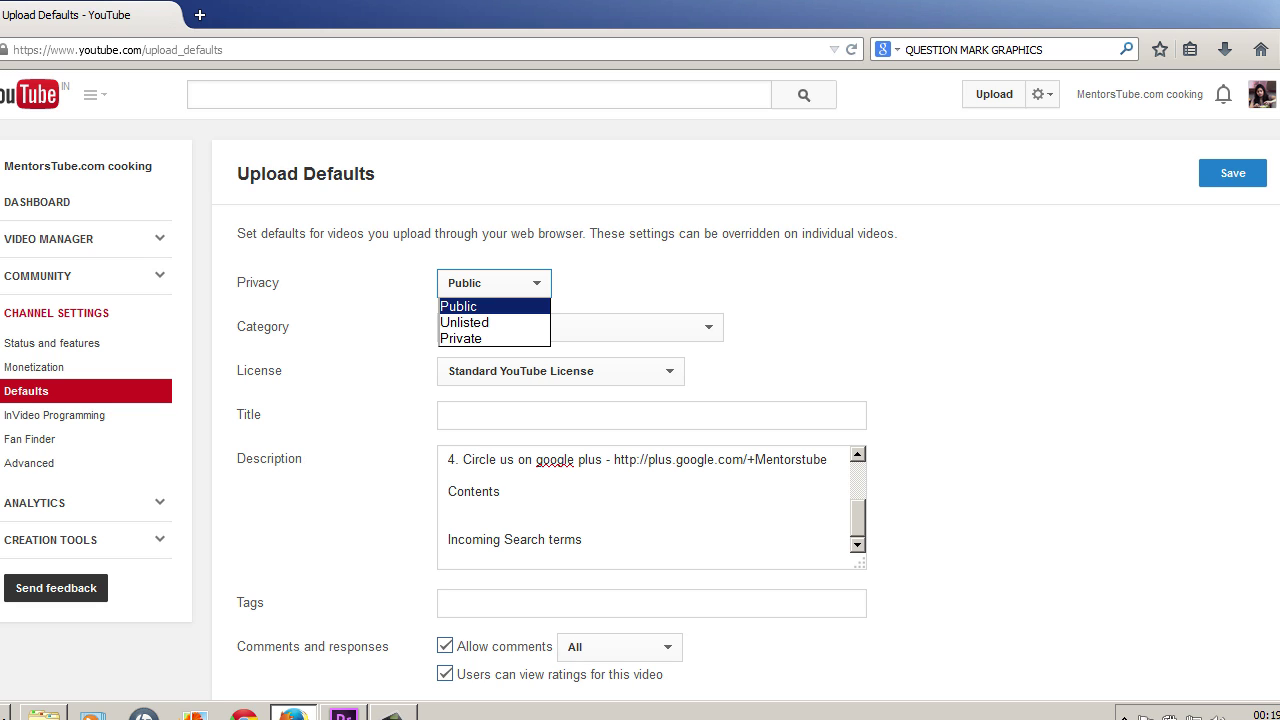
key(Escape)
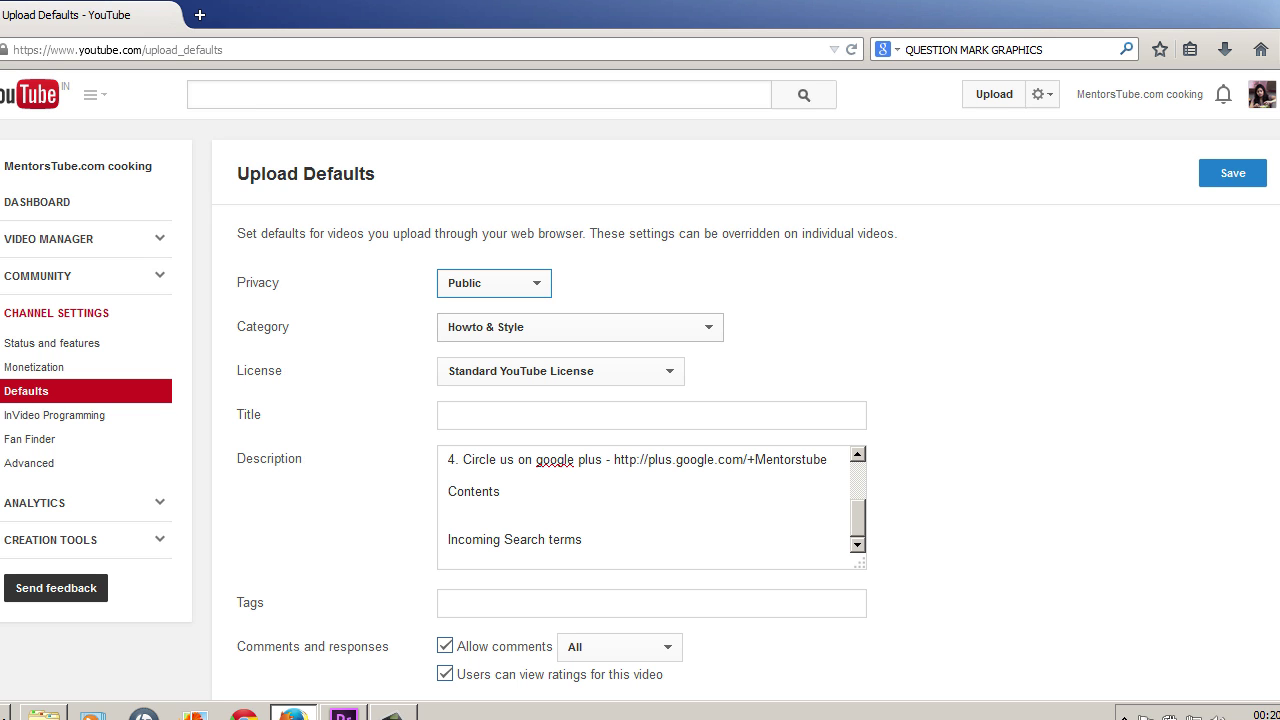
click(560, 371)
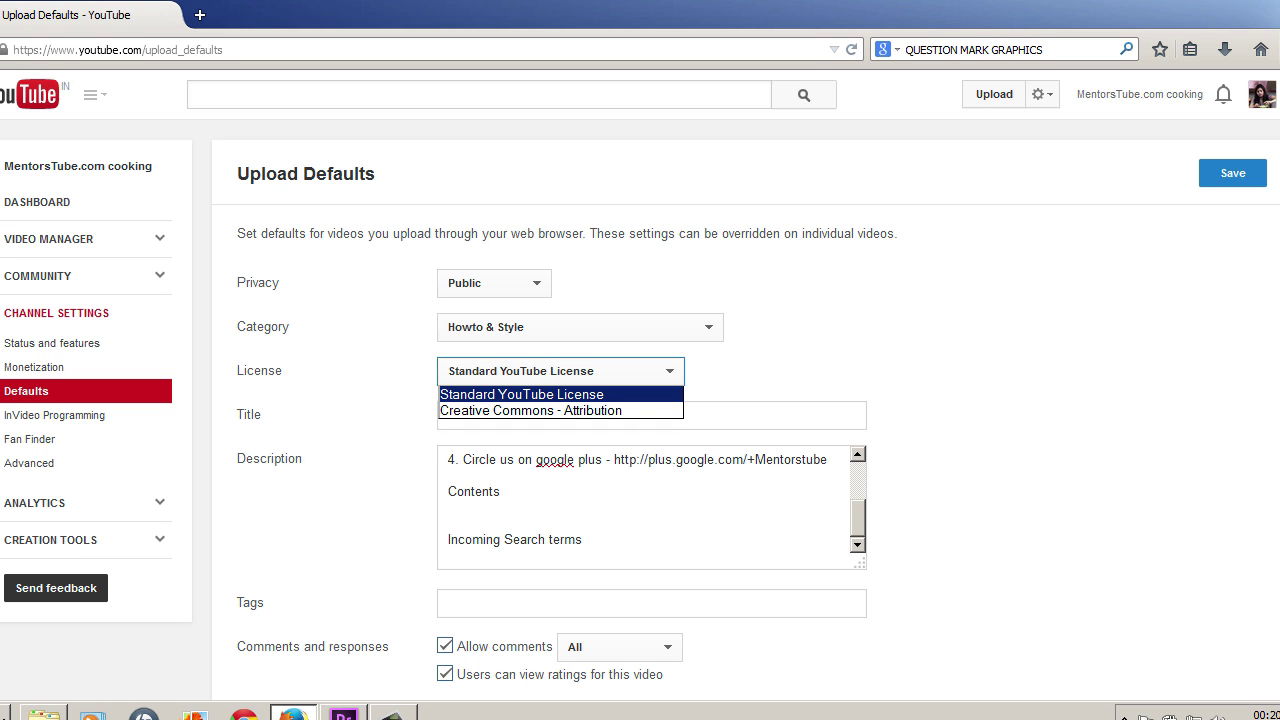
key(Return)
Set the default upload title to "how to".
scroll(640, 380, down, 3)
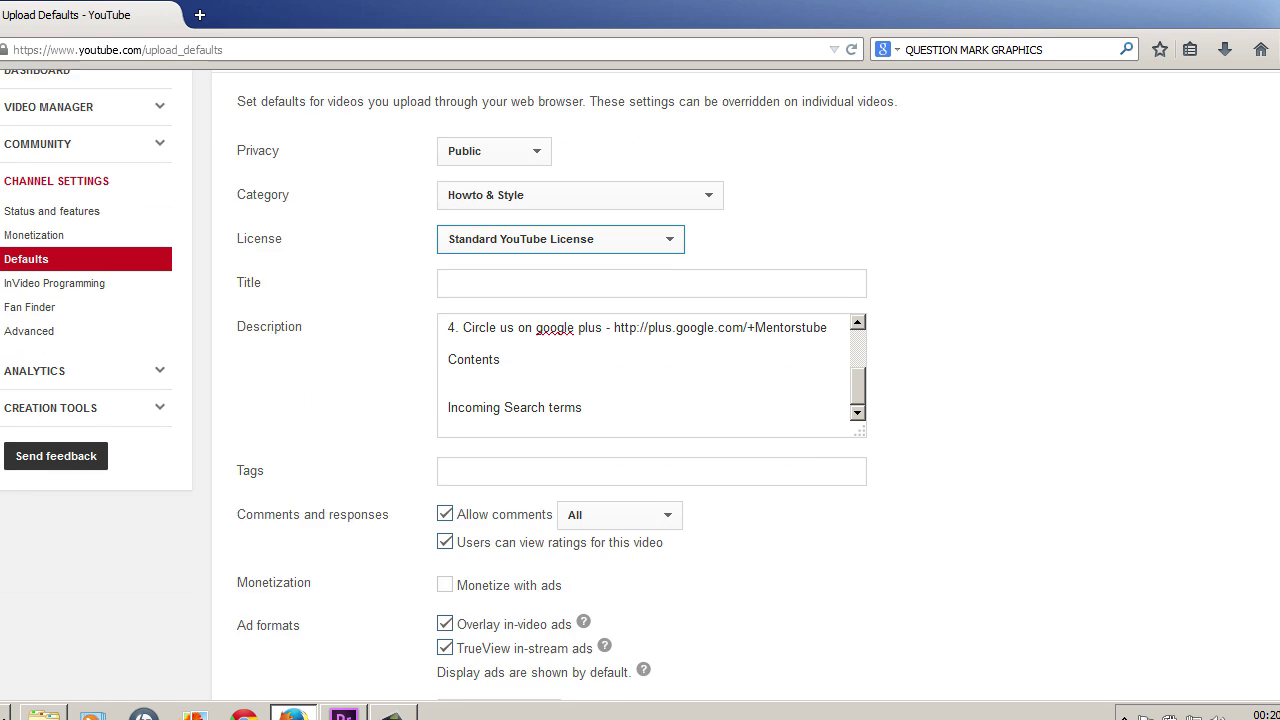
click(449, 248)
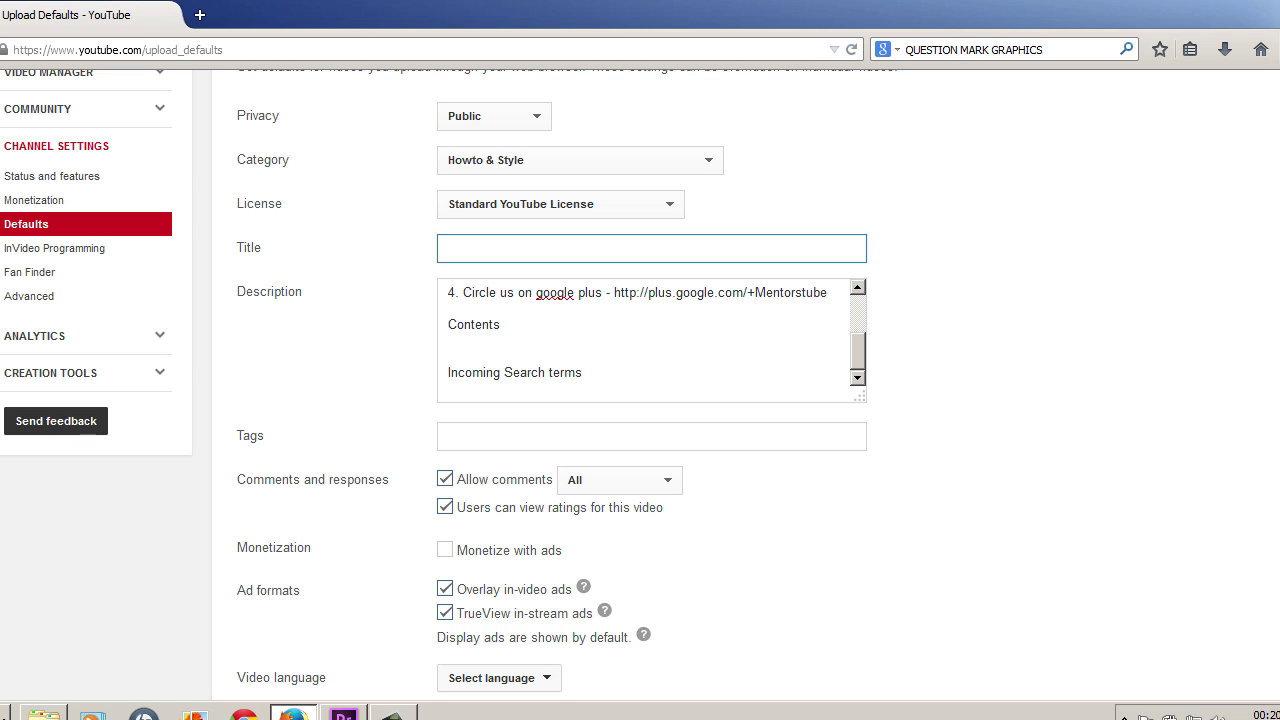
text(how to)
Examine the website, Facebook, Twitter and Google Plus links in the default description.
drag(582, 372, 448, 280)
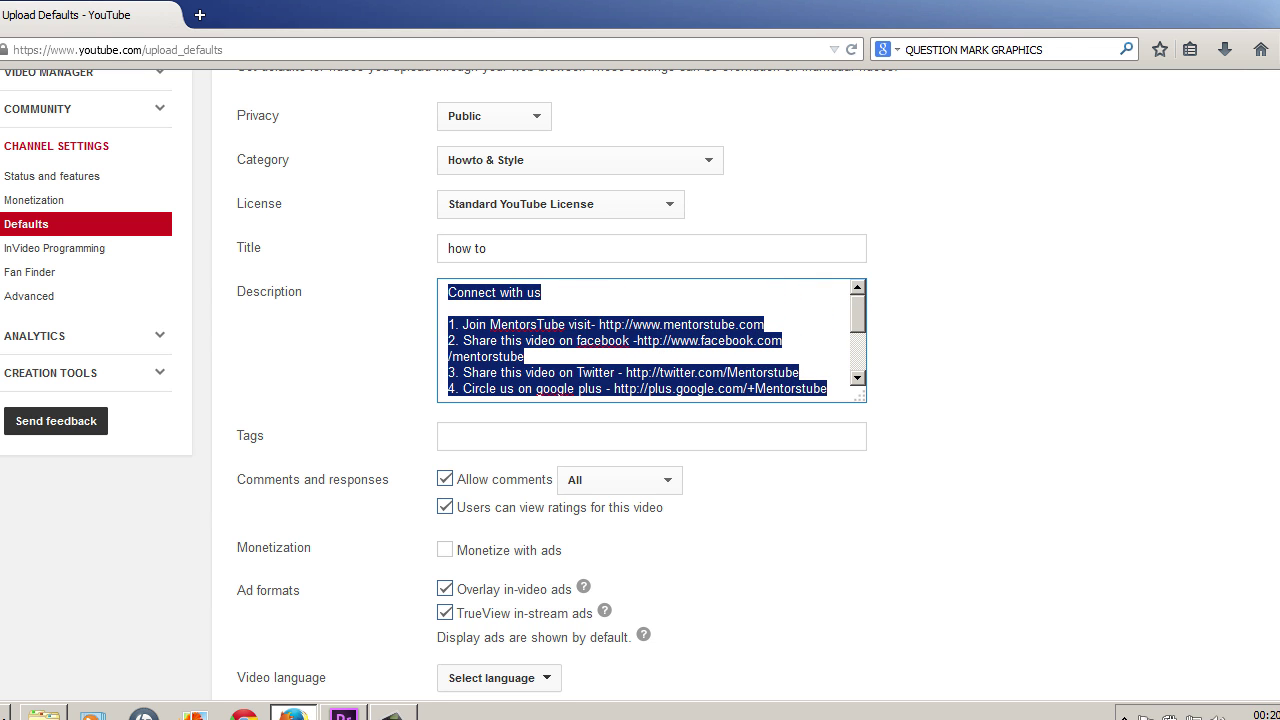
click(449, 308)
scroll(640, 385, up, 3)
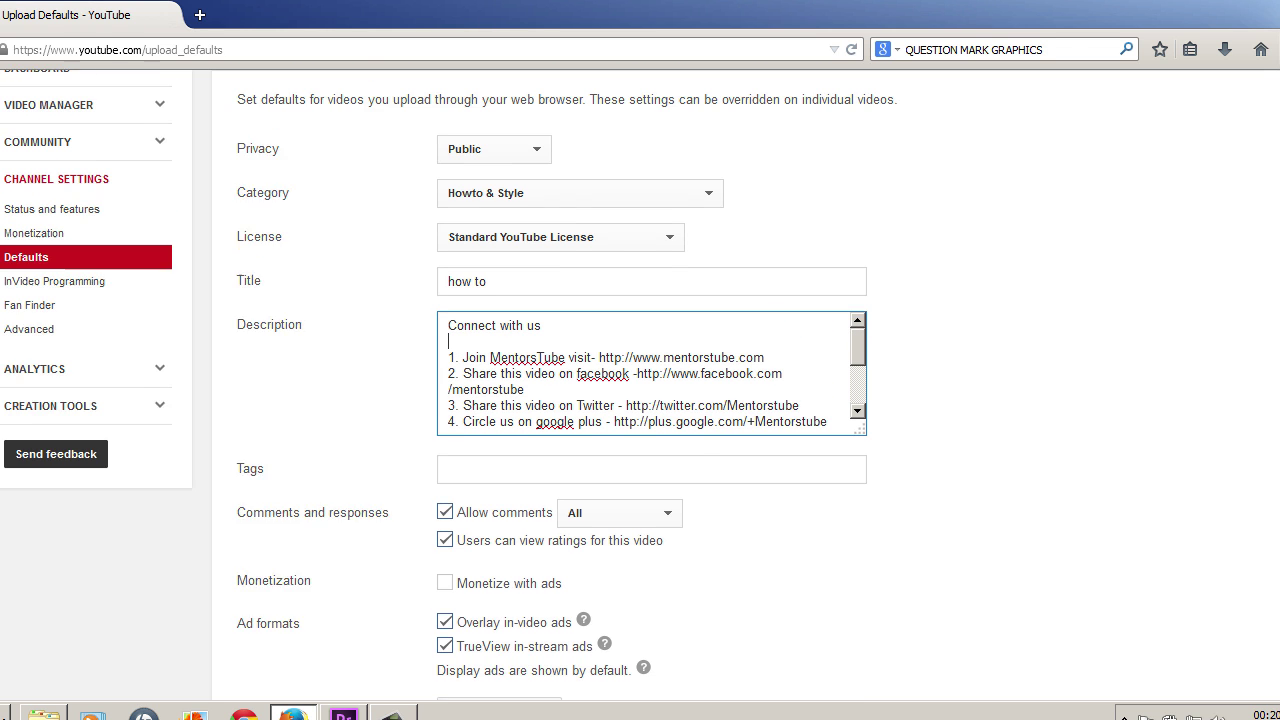
scroll(640, 385, down, 3)
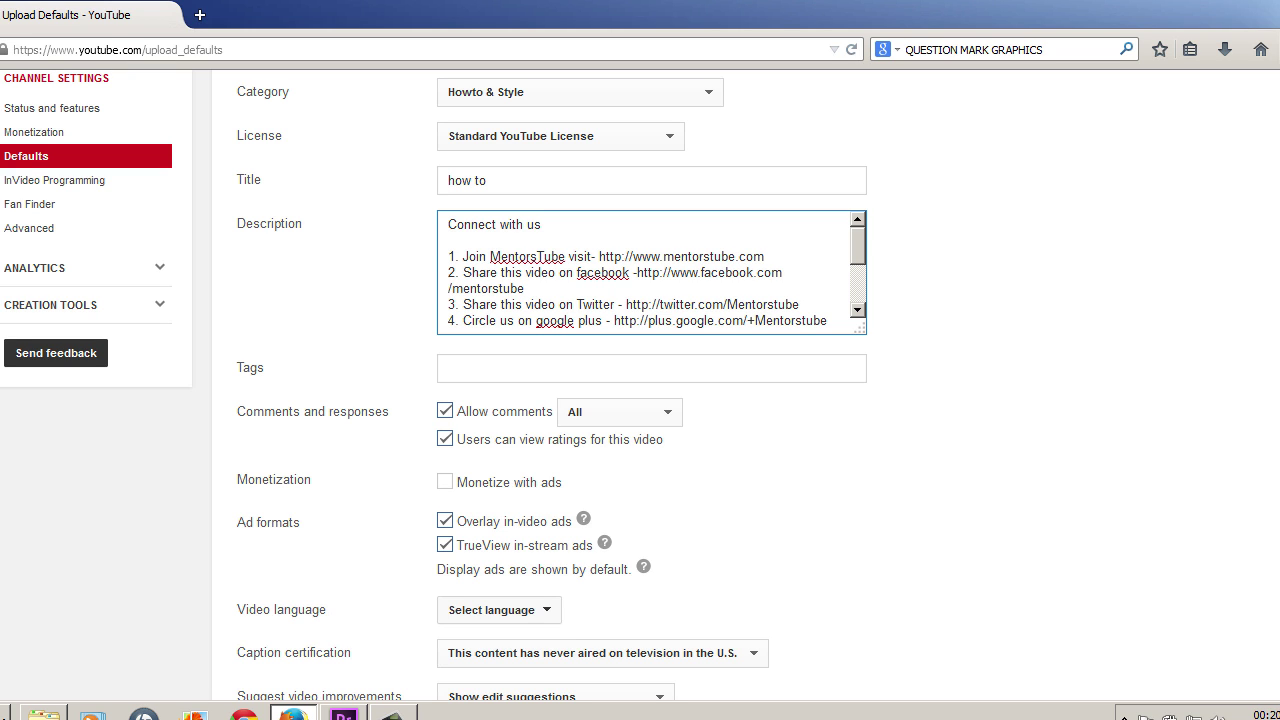
drag(658, 320, 726, 320)
click(524, 288)
scroll(651, 272, down, 1)
scroll(651, 272, up, 1)
scroll(651, 272, down, 1)
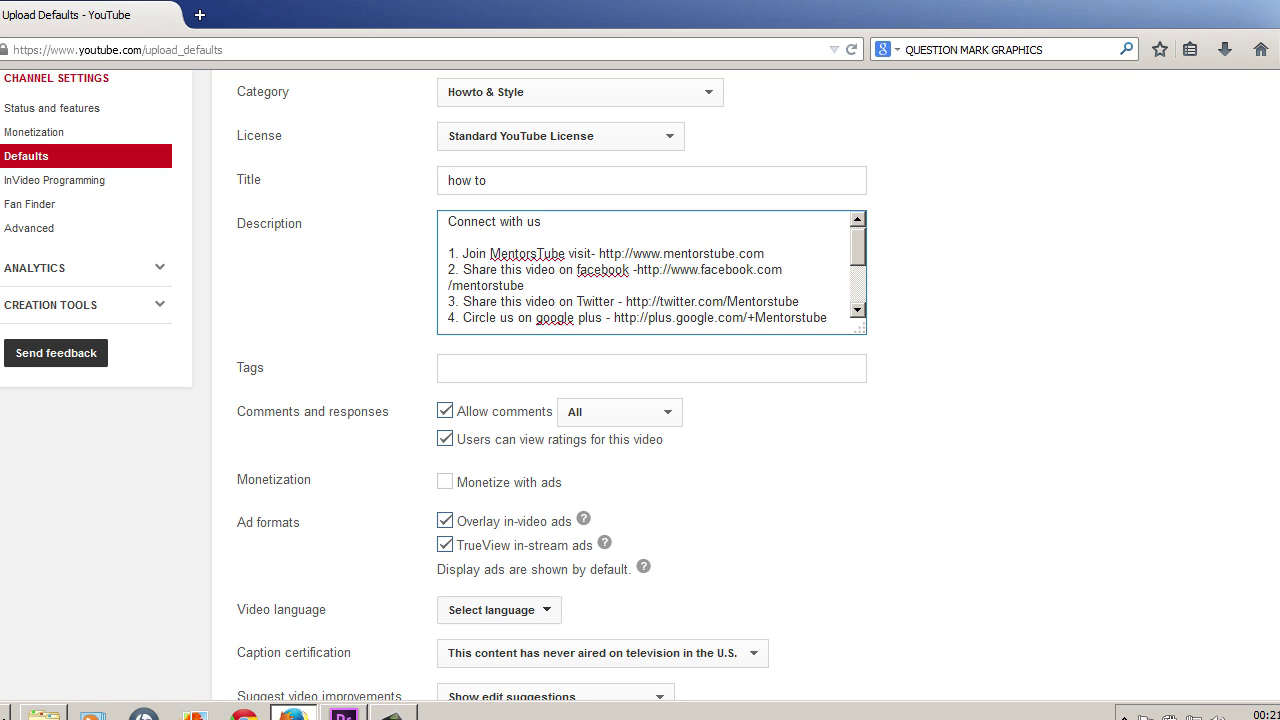
Set the default upload tags to "how to".
scroll(651, 272, down, 1)
drag(827, 284, 448, 218)
click(651, 272)
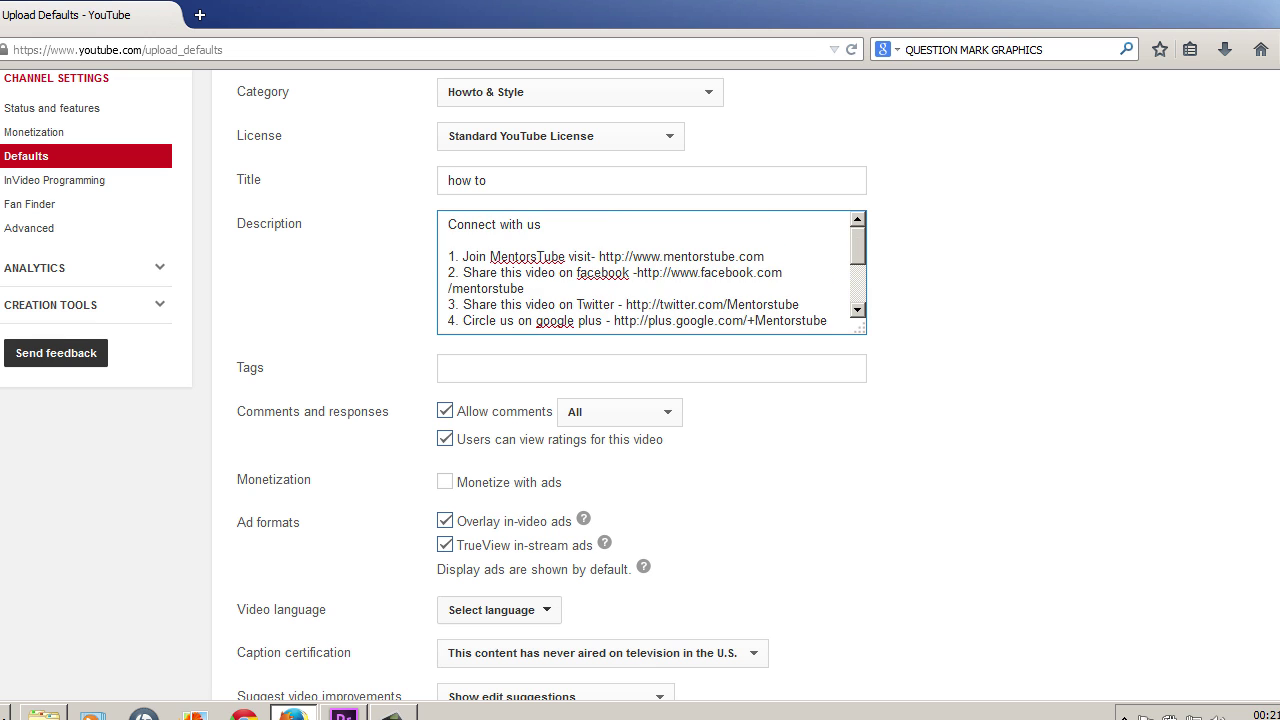
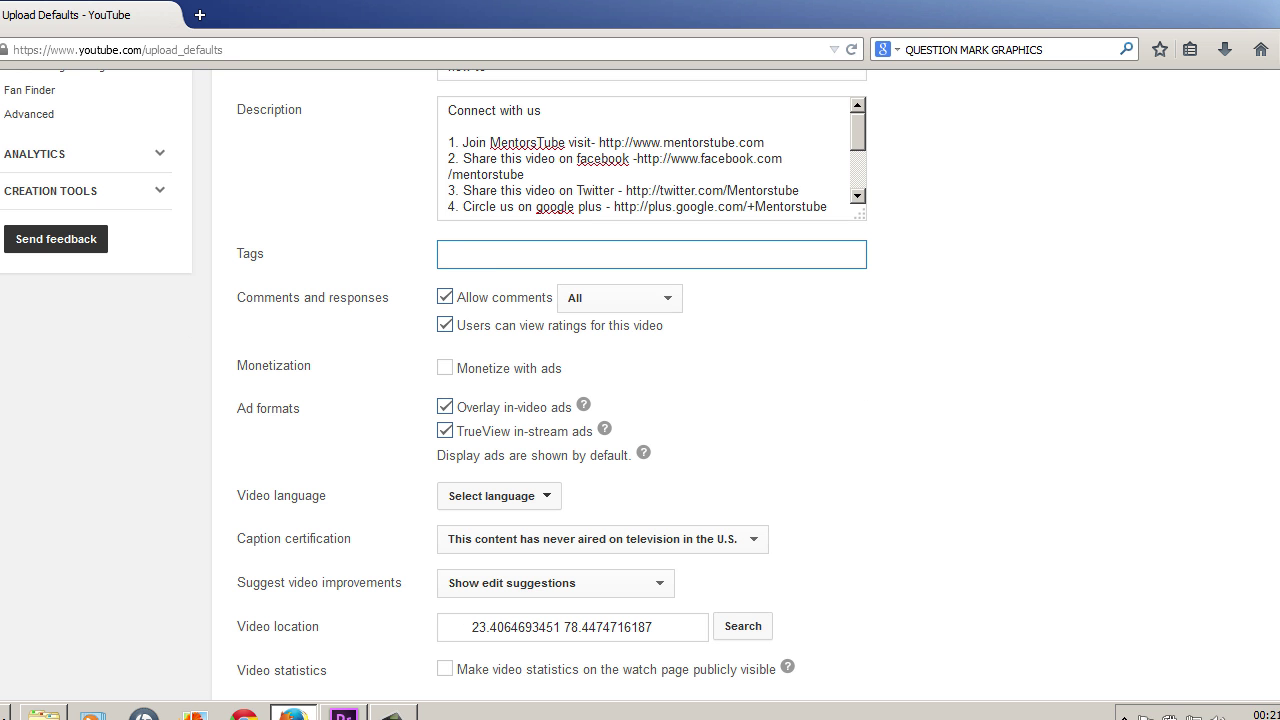
text(how to)
key(Tab)
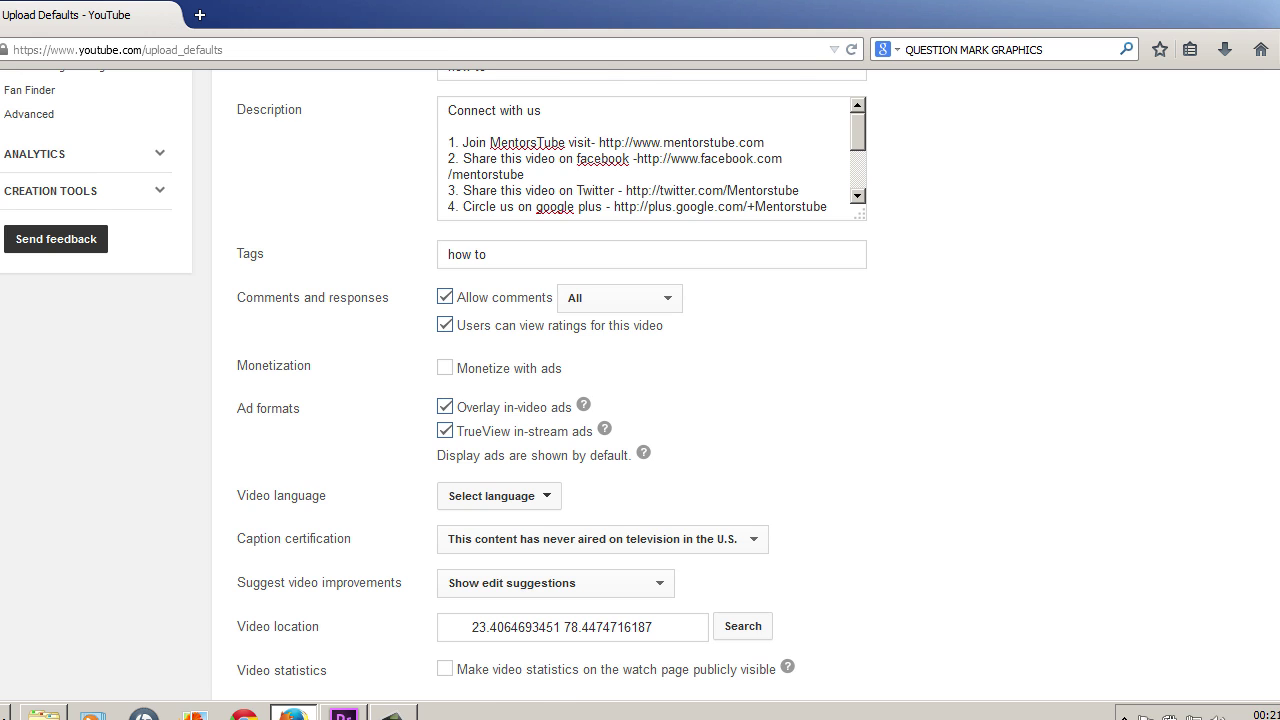
Check the caption certification options and the video statistics setting, and save the upload defaults.
scroll(640, 400, down, 2)
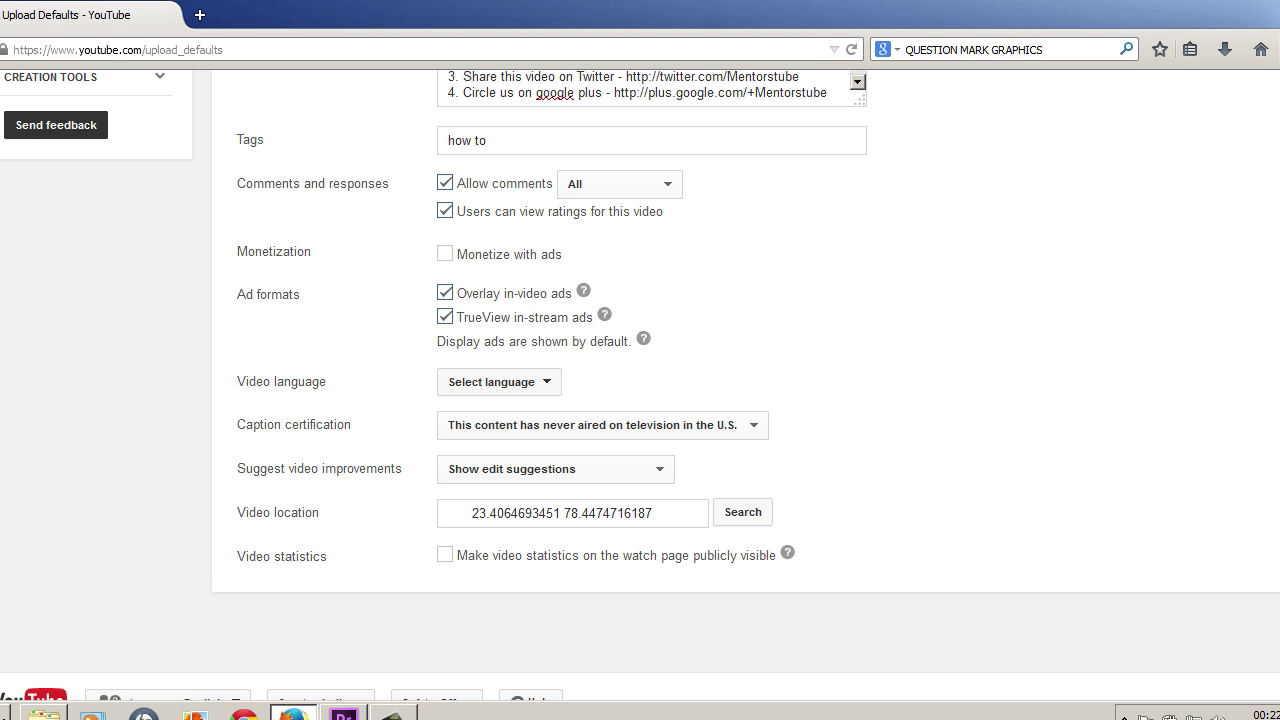
scroll(640, 385, down, 2)
click(602, 312)
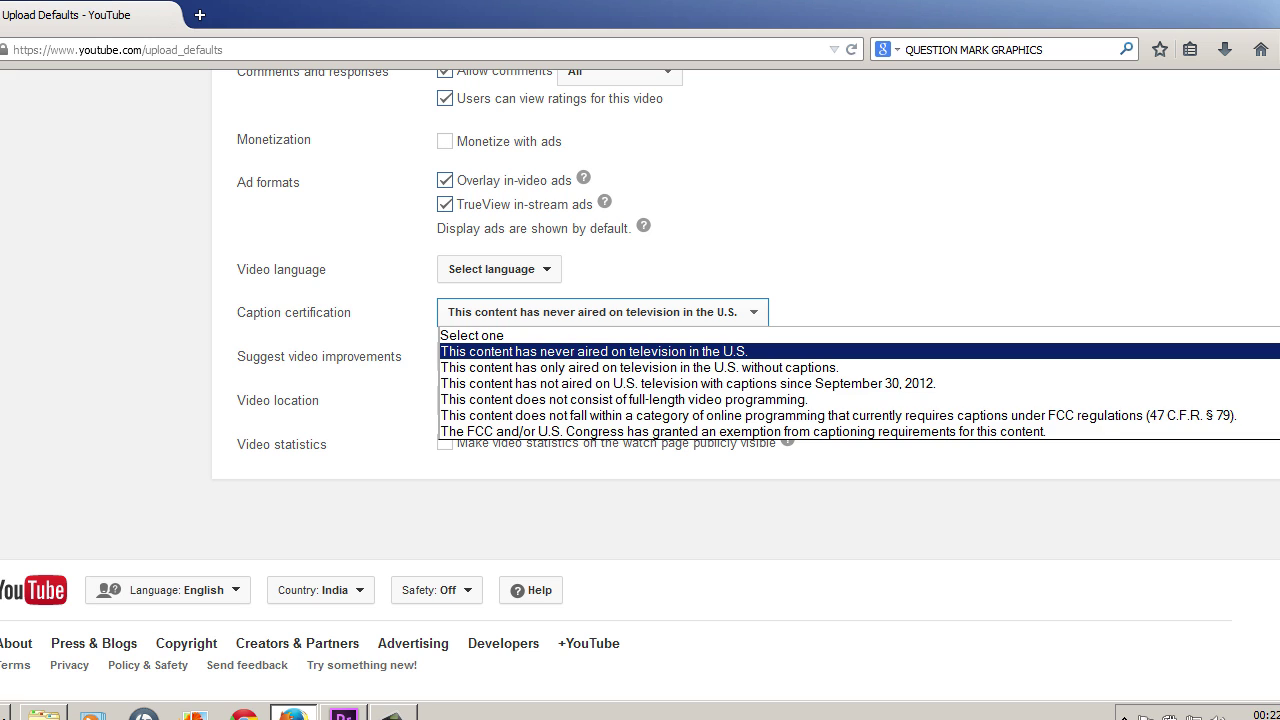
key(Escape)
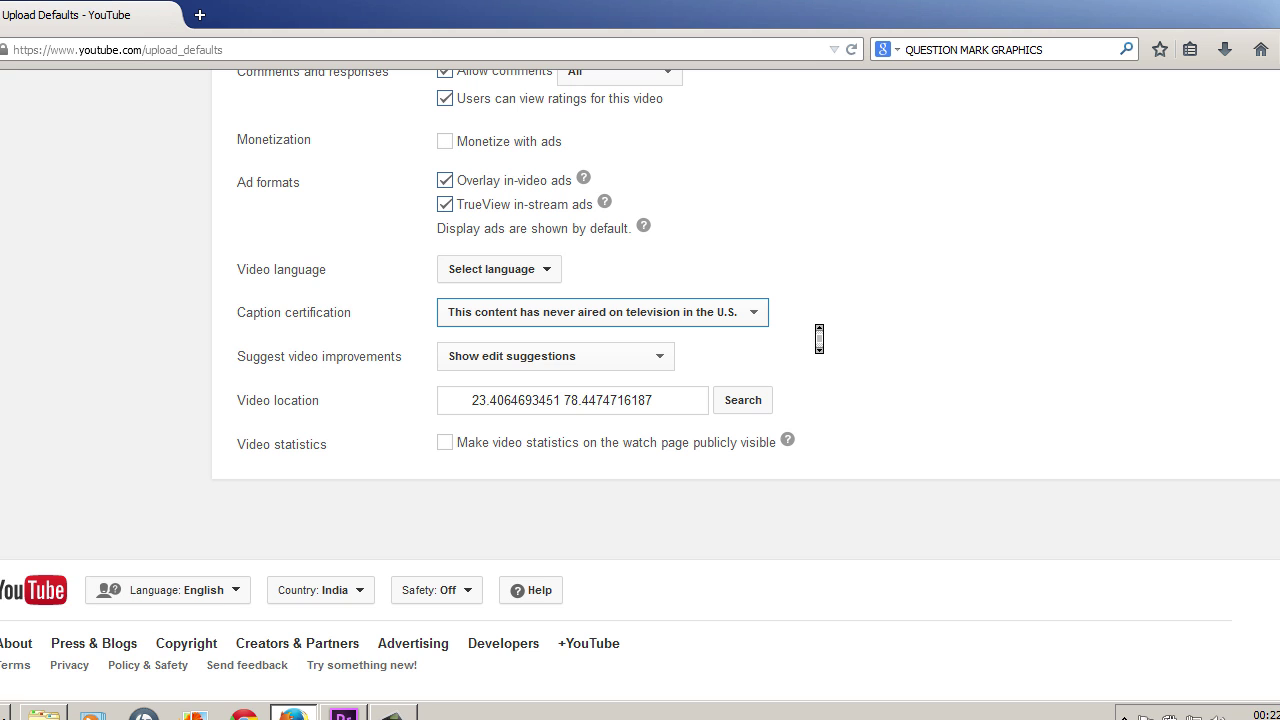
drag(237, 444, 328, 444)
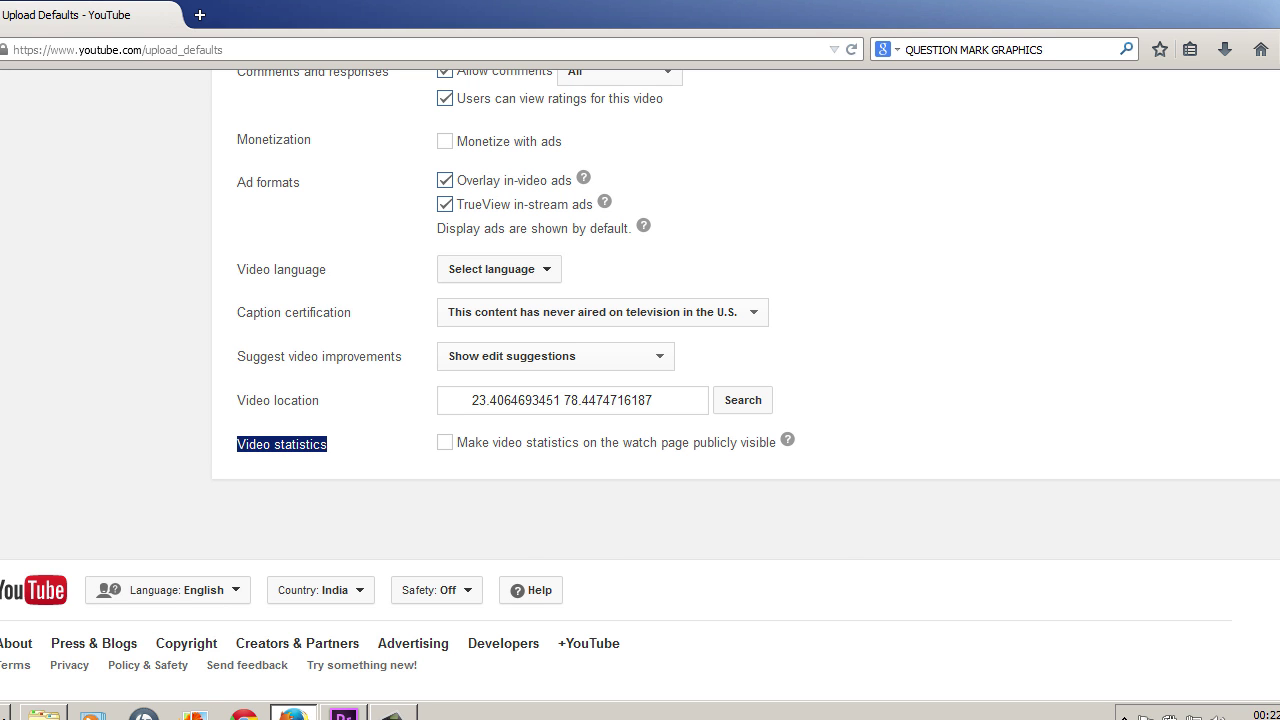
scroll(640, 400, up, 7)
click(1232, 172)
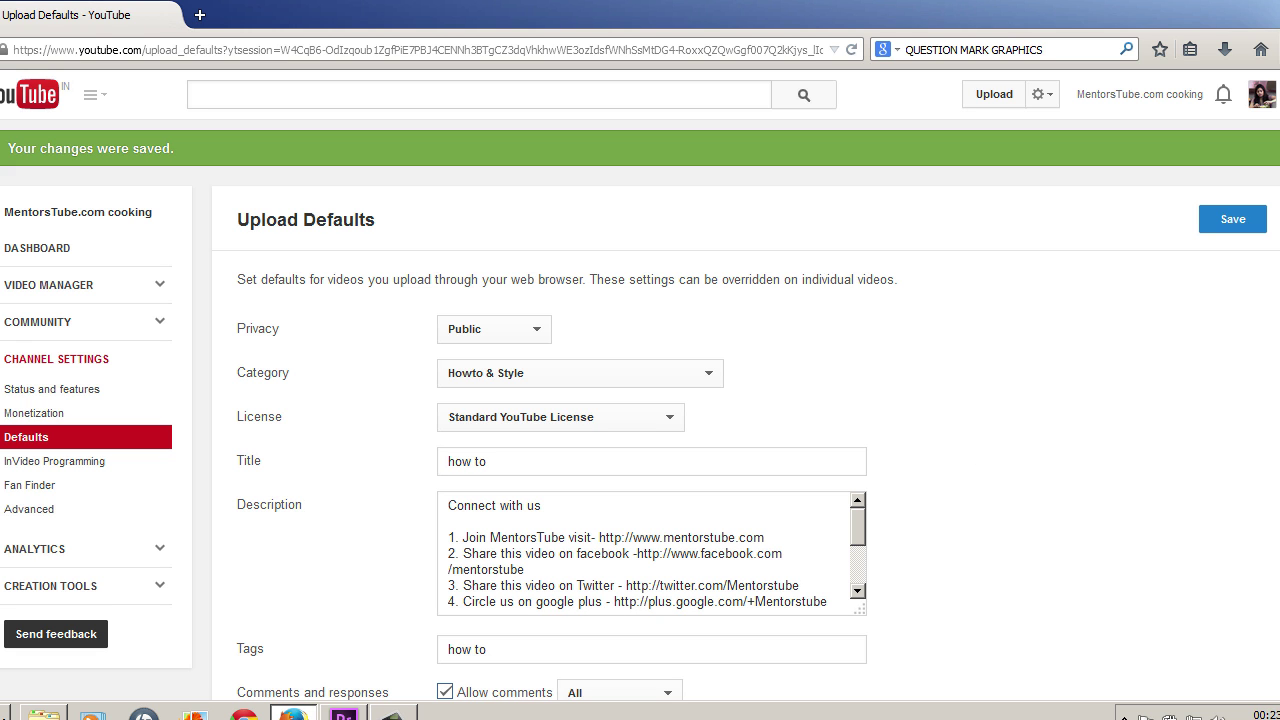
Visit the channel's own page and open the video upload page.
click(94, 94)
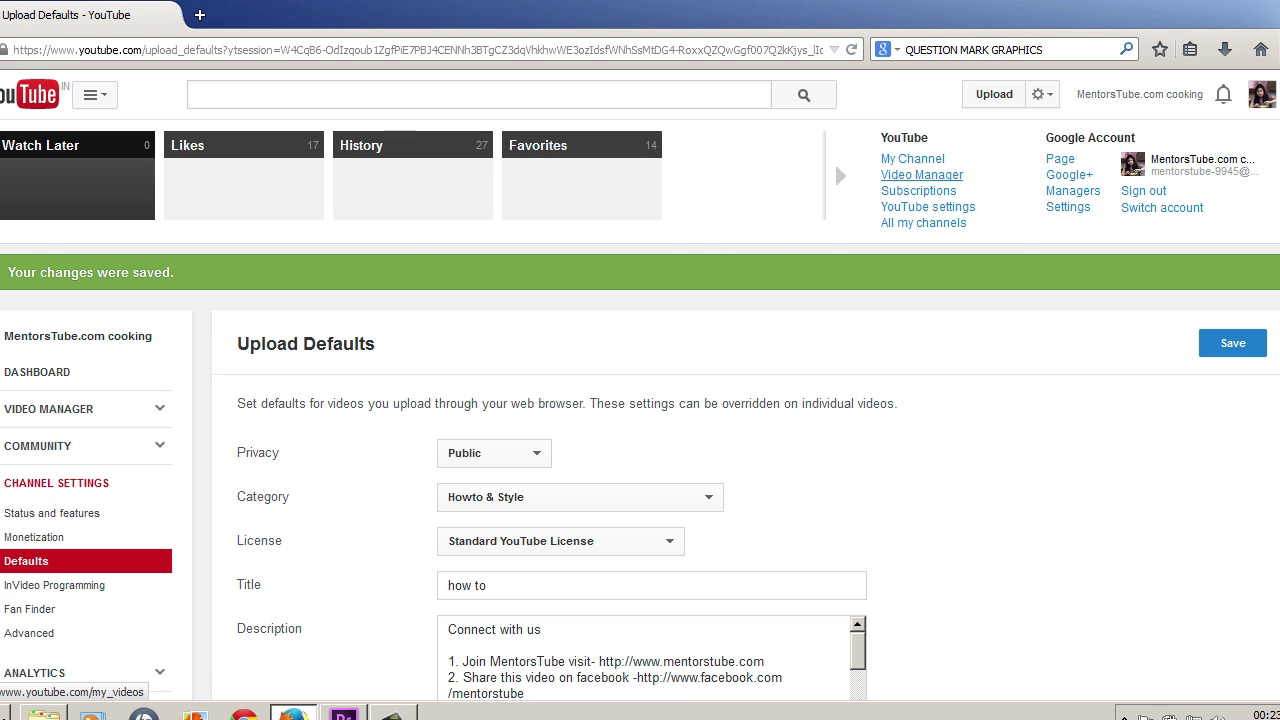
click(912, 158)
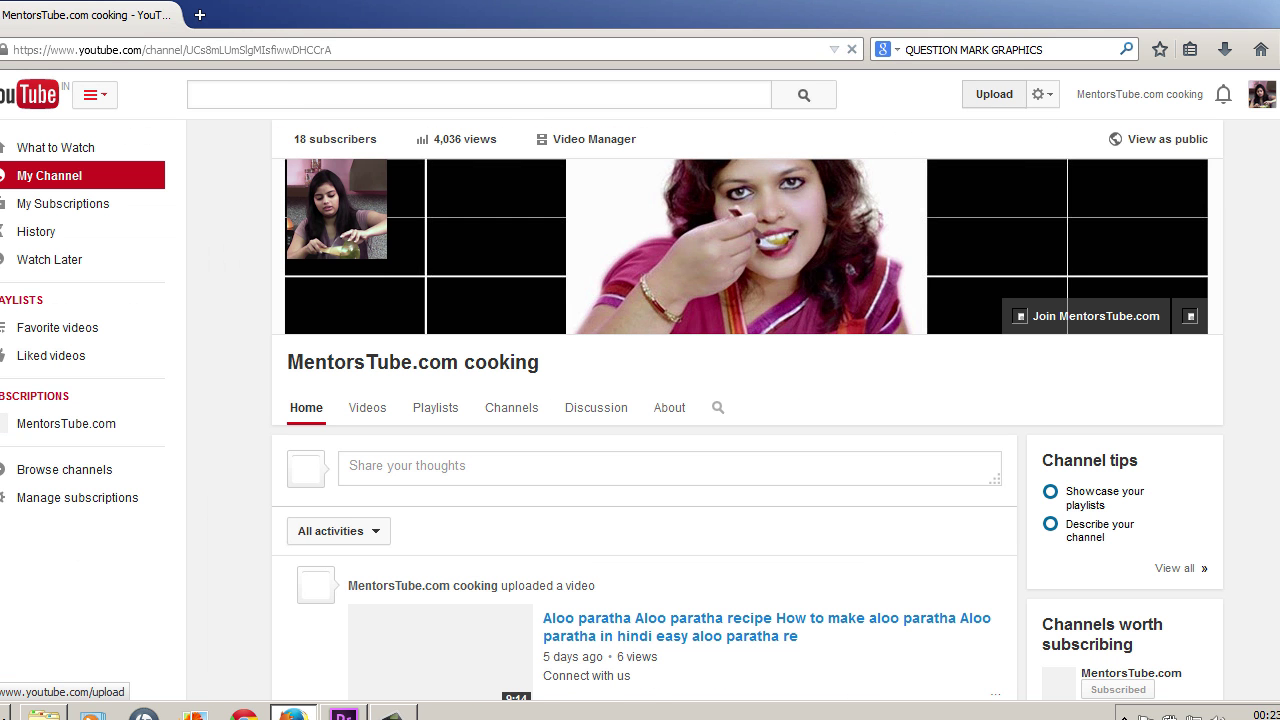
click(994, 94)
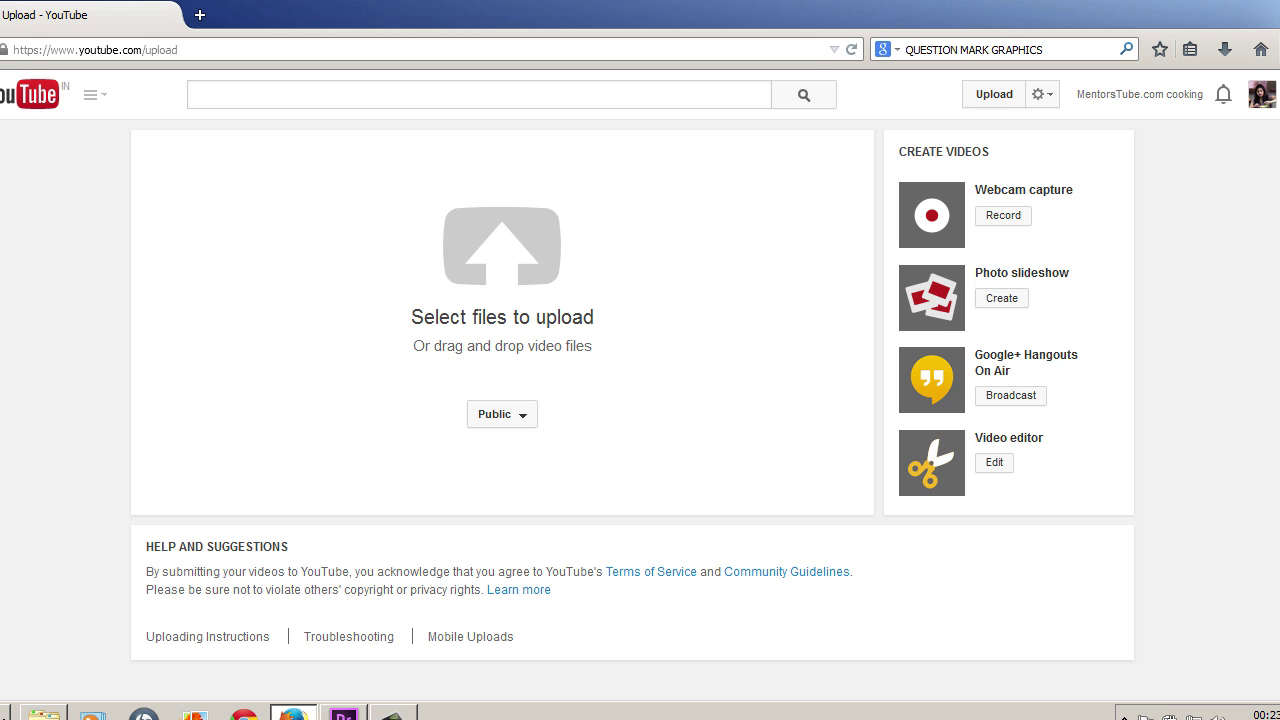
Upload the fb2 video from the "download facebook videos" folder and move the folder window out of the way.
click(43, 712)
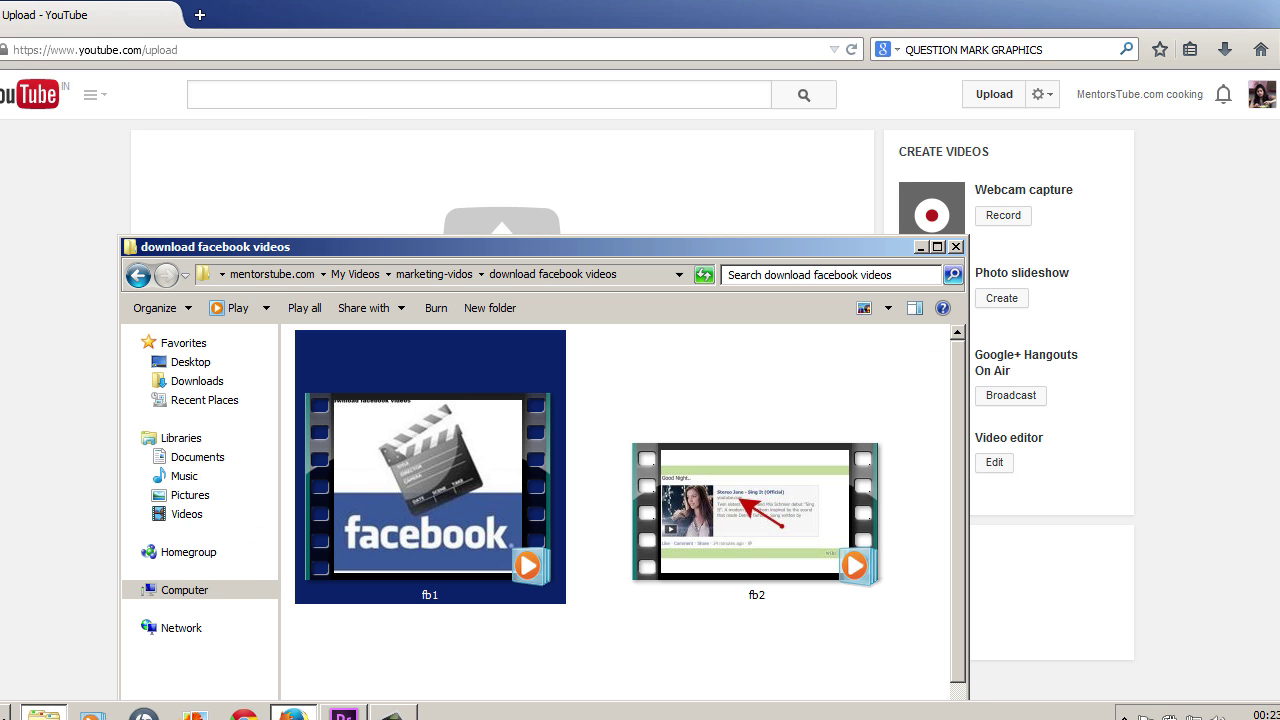
drag(500, 247, 1018, 138)
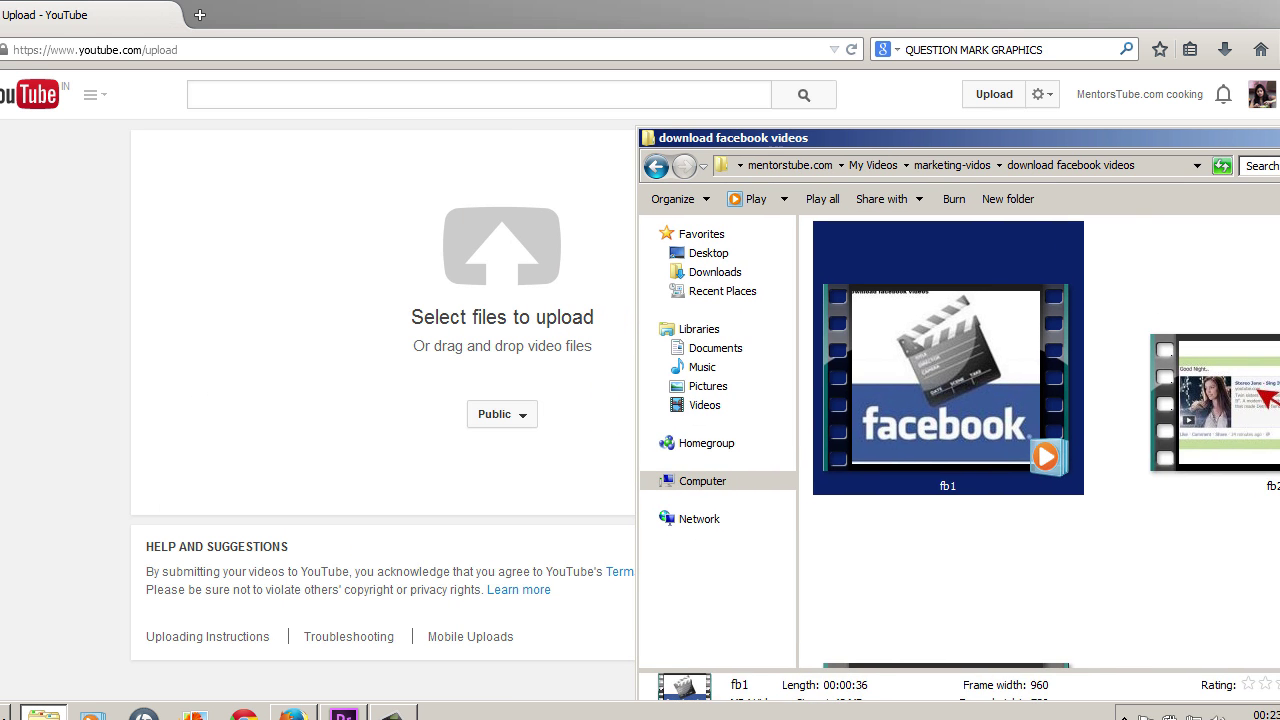
click(1215, 400)
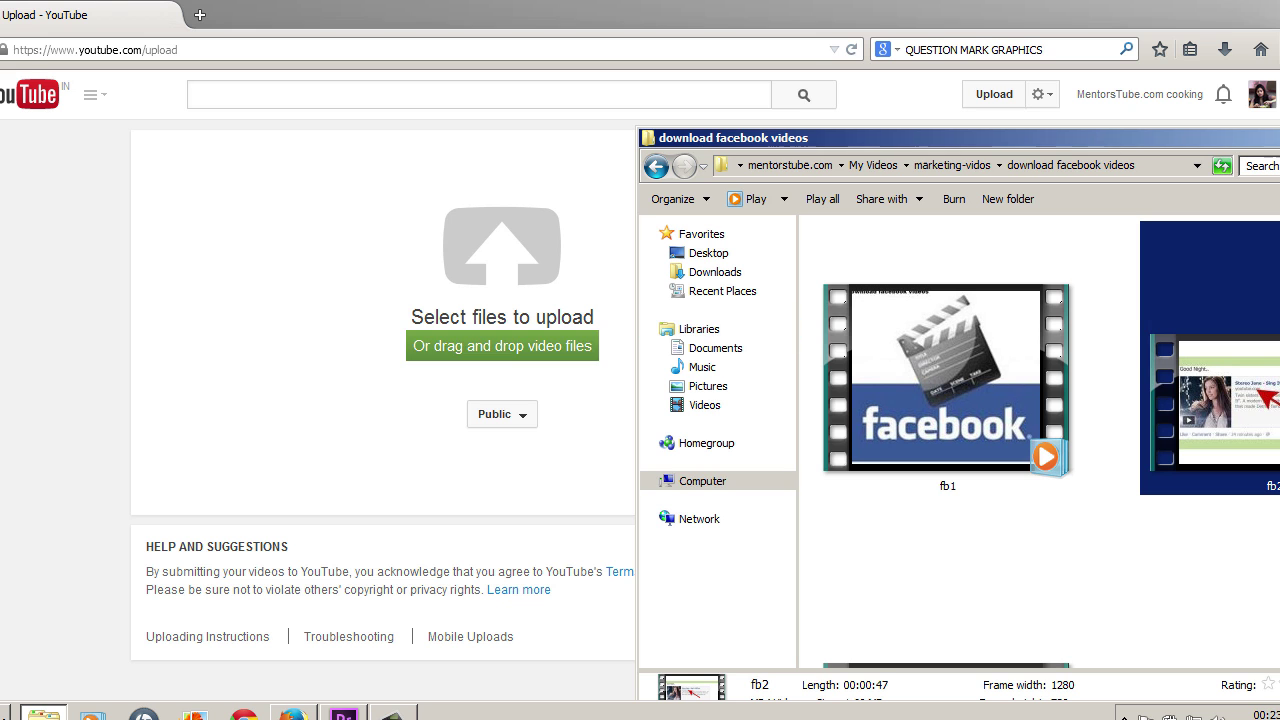
drag(502, 330, 502, 335)
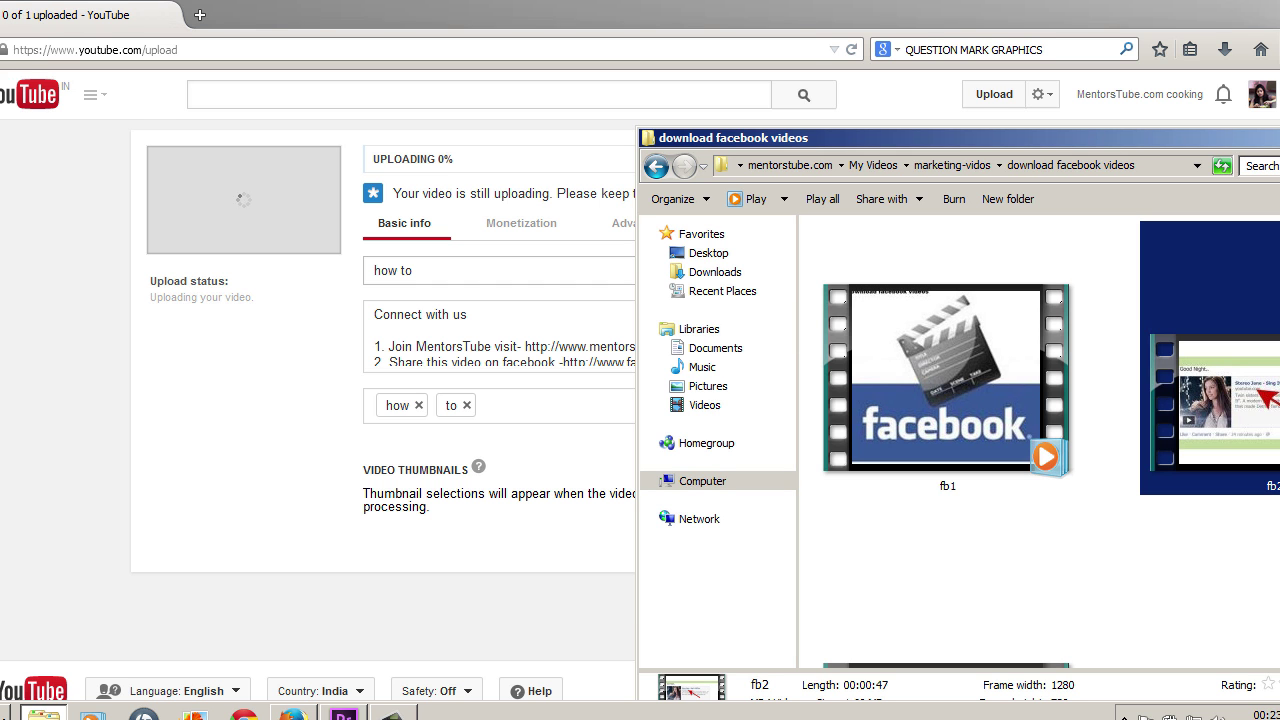
drag(960, 138, 1105, 659)
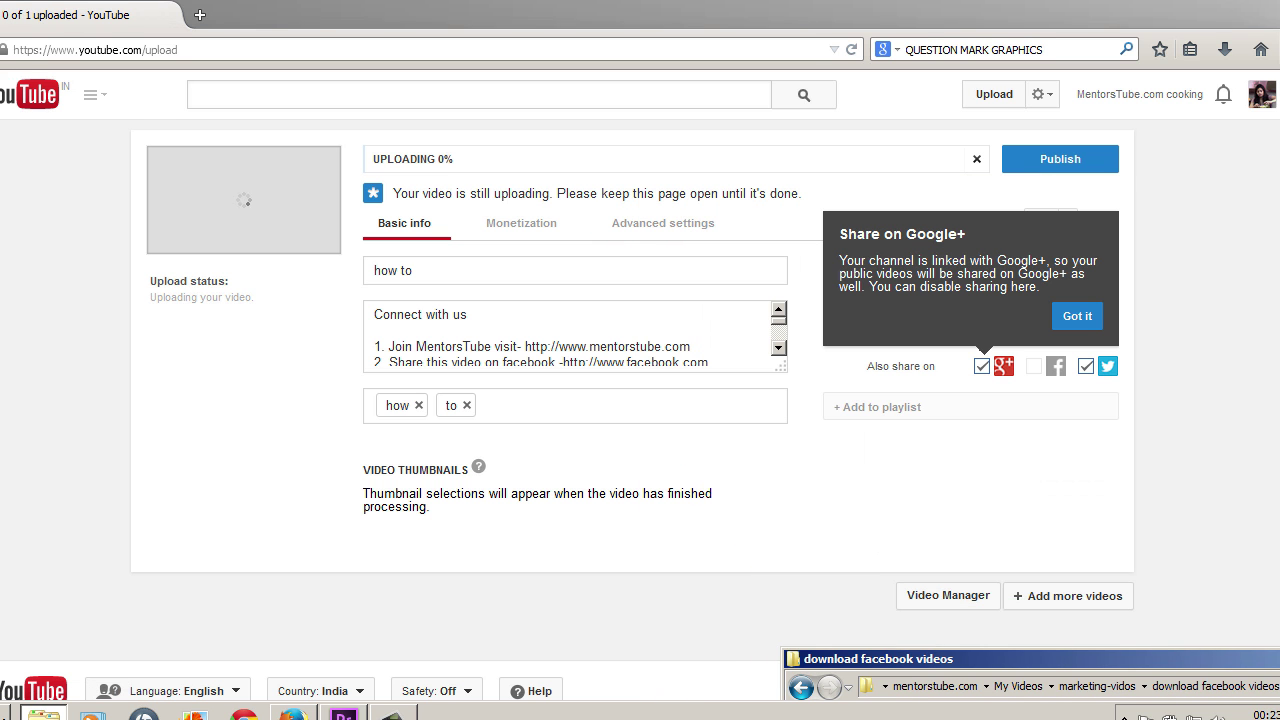
Check the uploading video's prefilled title and description and its monetization settings.
triple_click(393, 270)
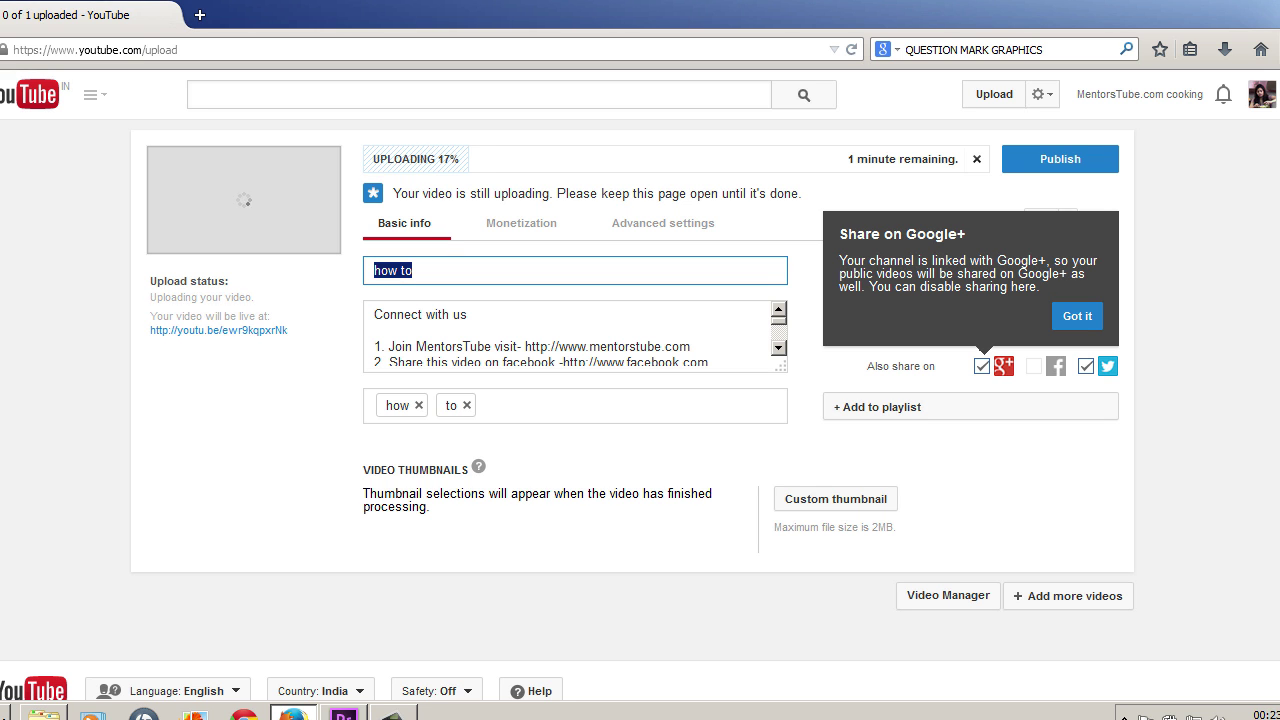
drag(374, 314, 525, 400)
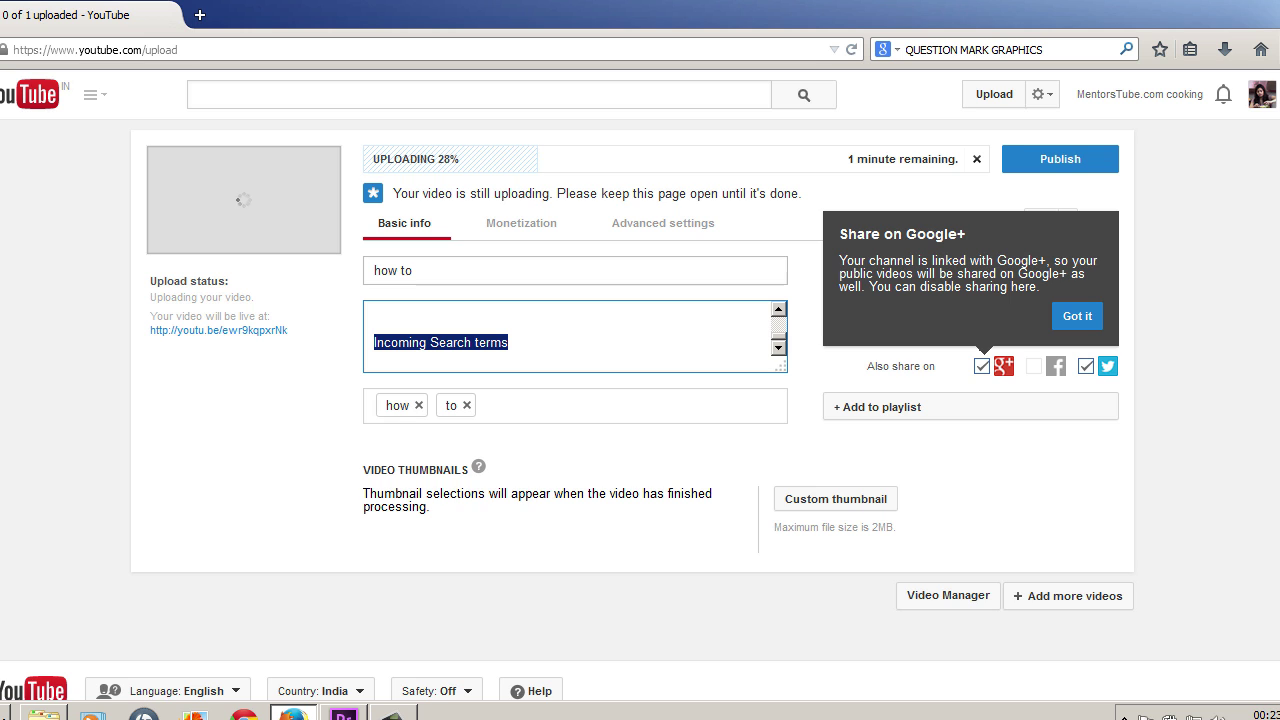
click(521, 223)
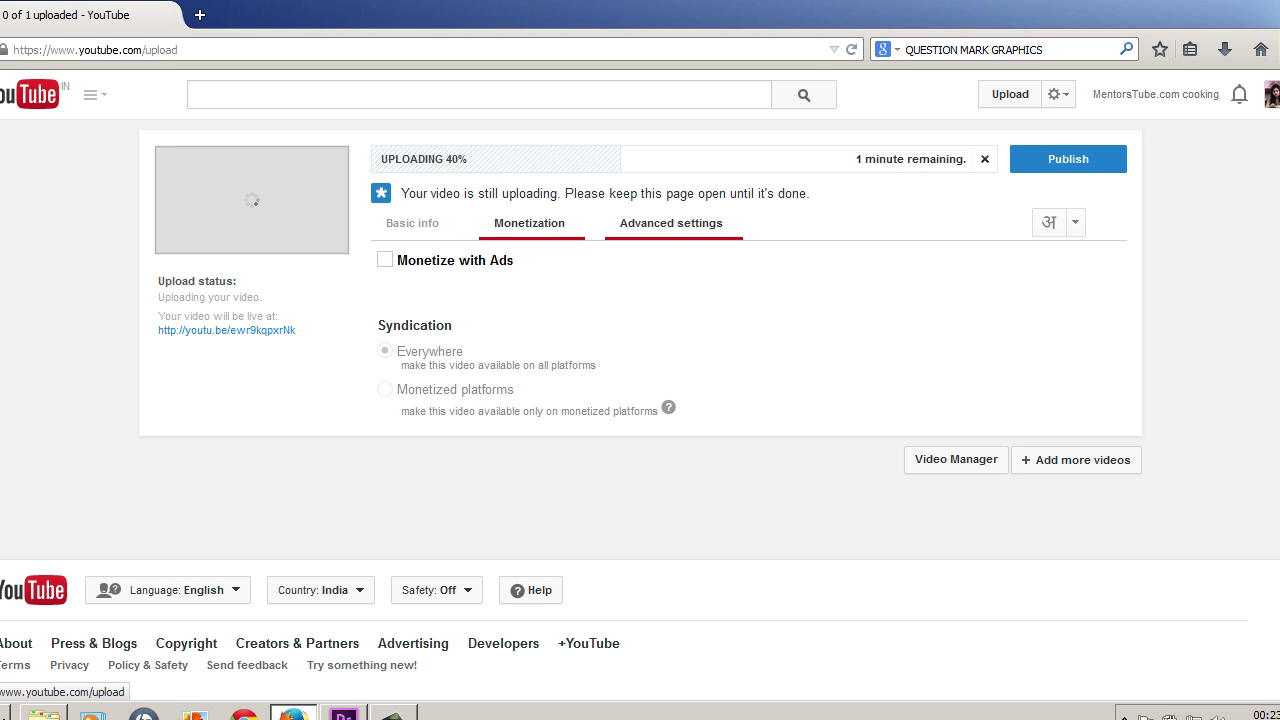
Examine the uploading video's advanced settings, including the category choices, distribution options and age restrictions.
click(671, 223)
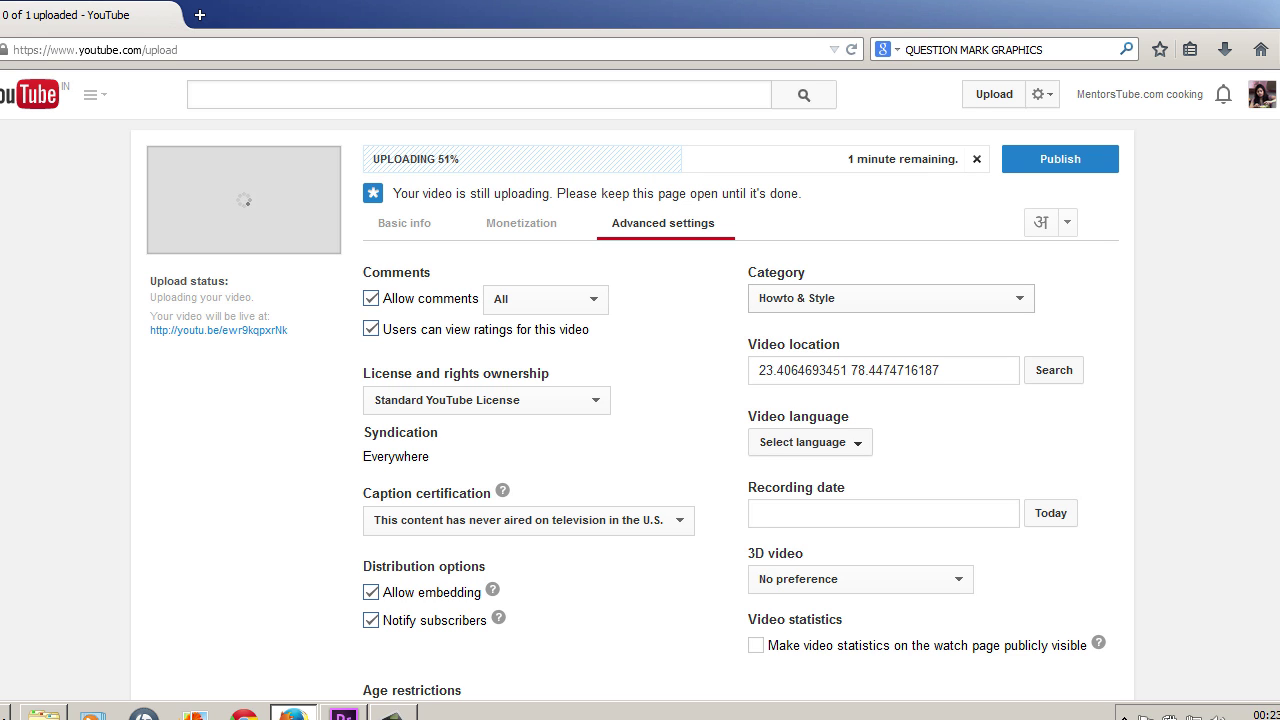
click(890, 298)
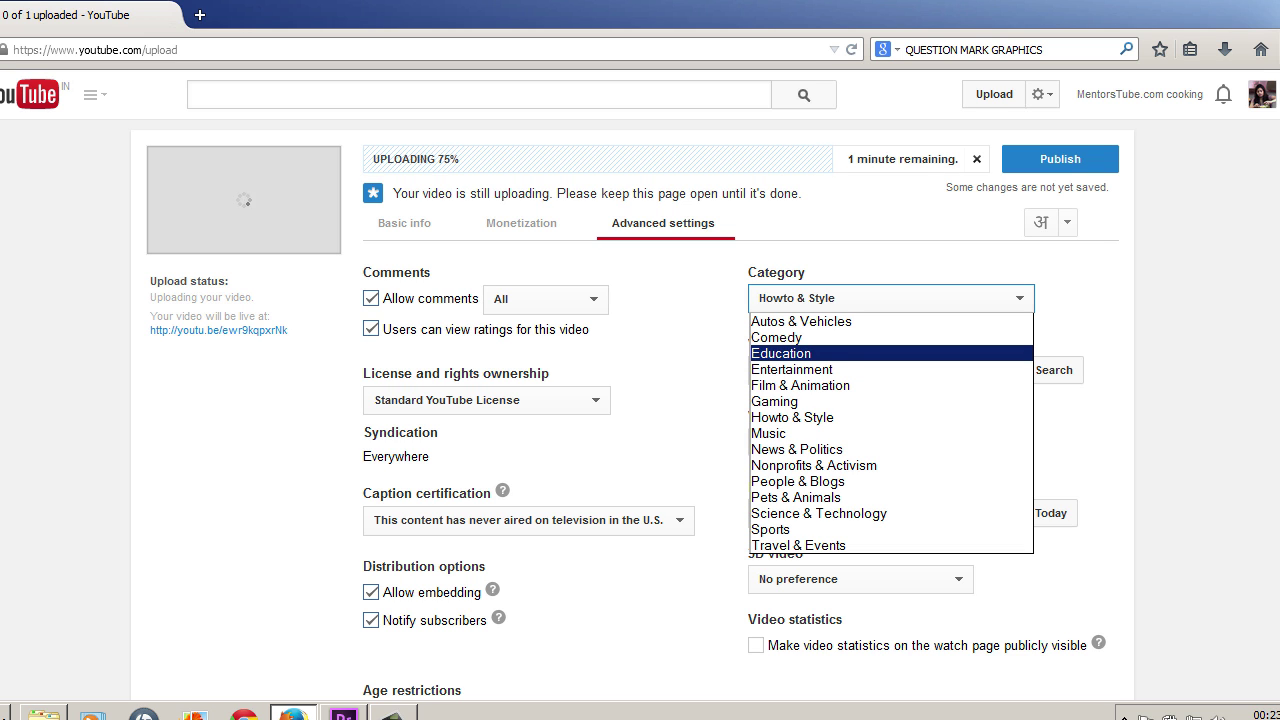
key(Escape)
scroll(1241, 348, down, 3)
scroll(1241, 348, down, 1)
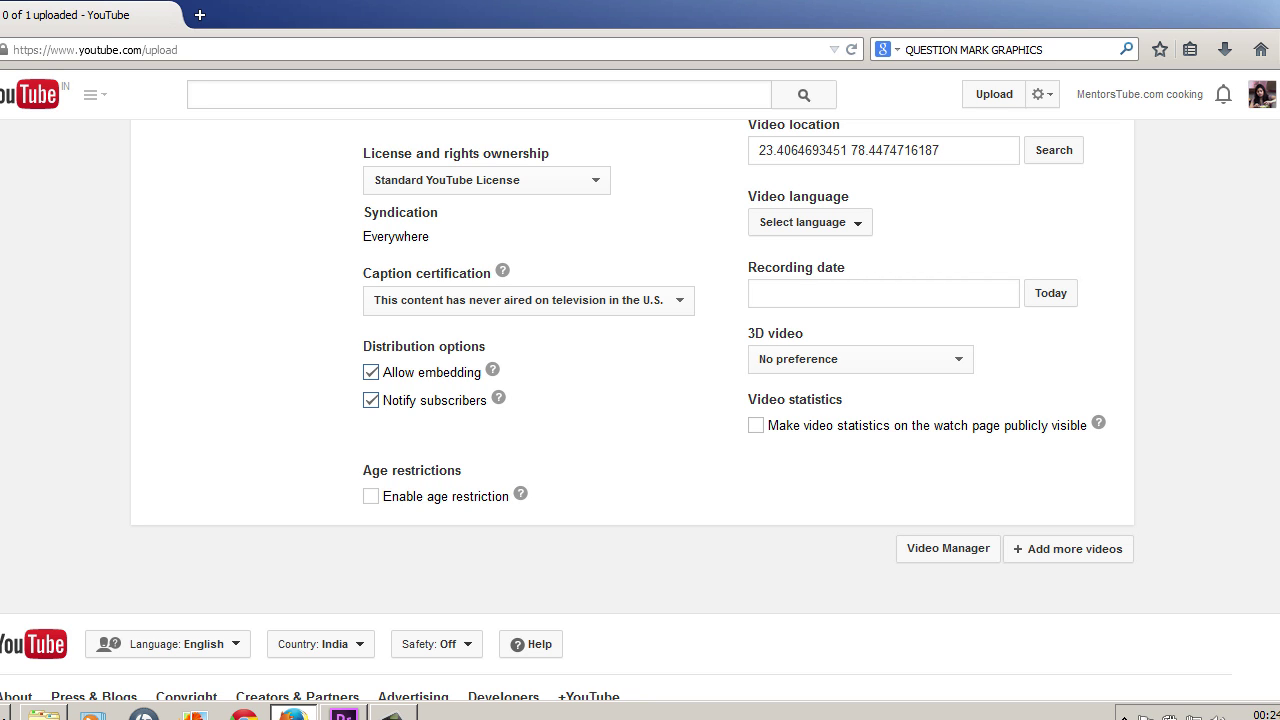
Go to the Video Manager and examine the description and comments of the "how to change youtube username 2014" video.
click(948, 548)
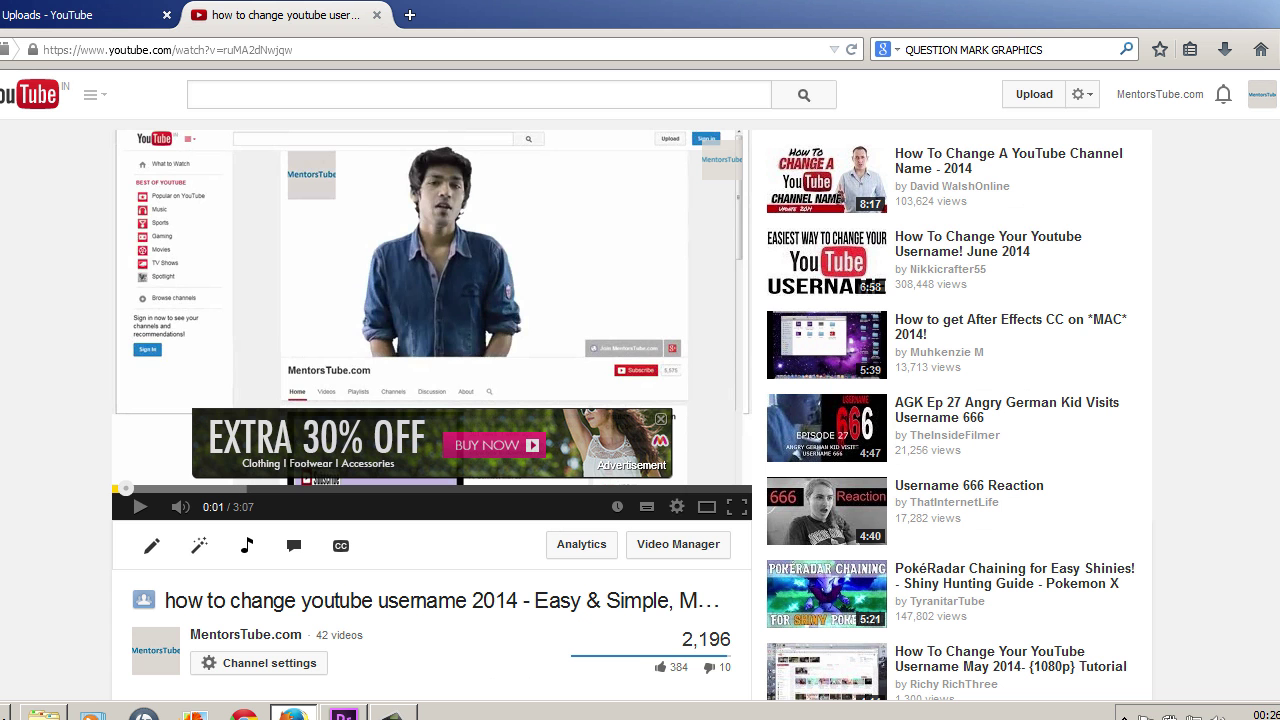
scroll(623, 410, down, 4)
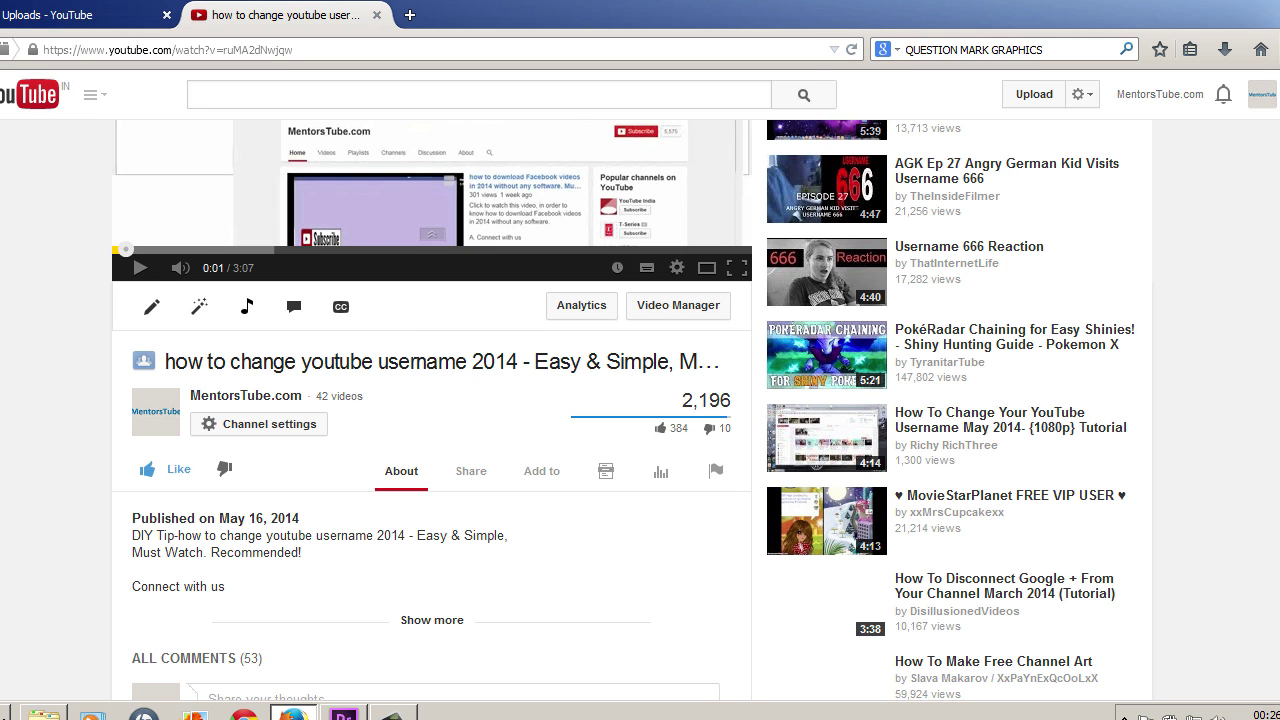
scroll(432, 410, down, 10)
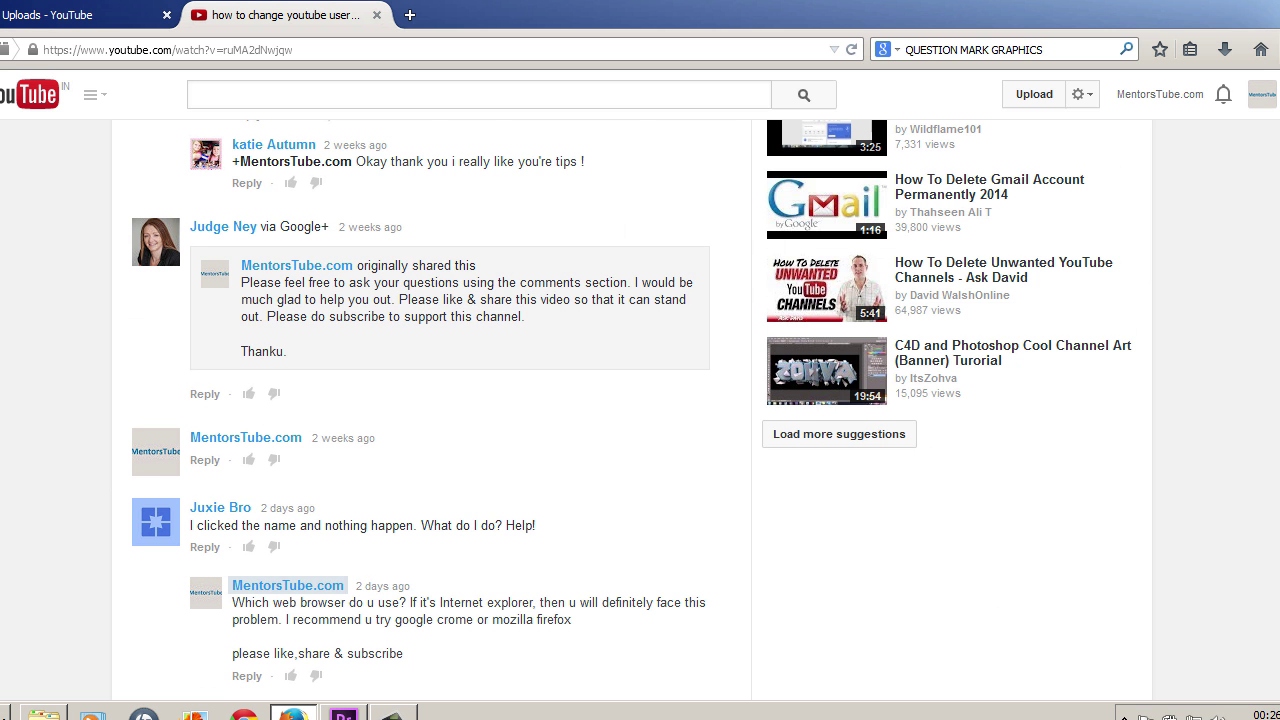
scroll(432, 410, up, 10)
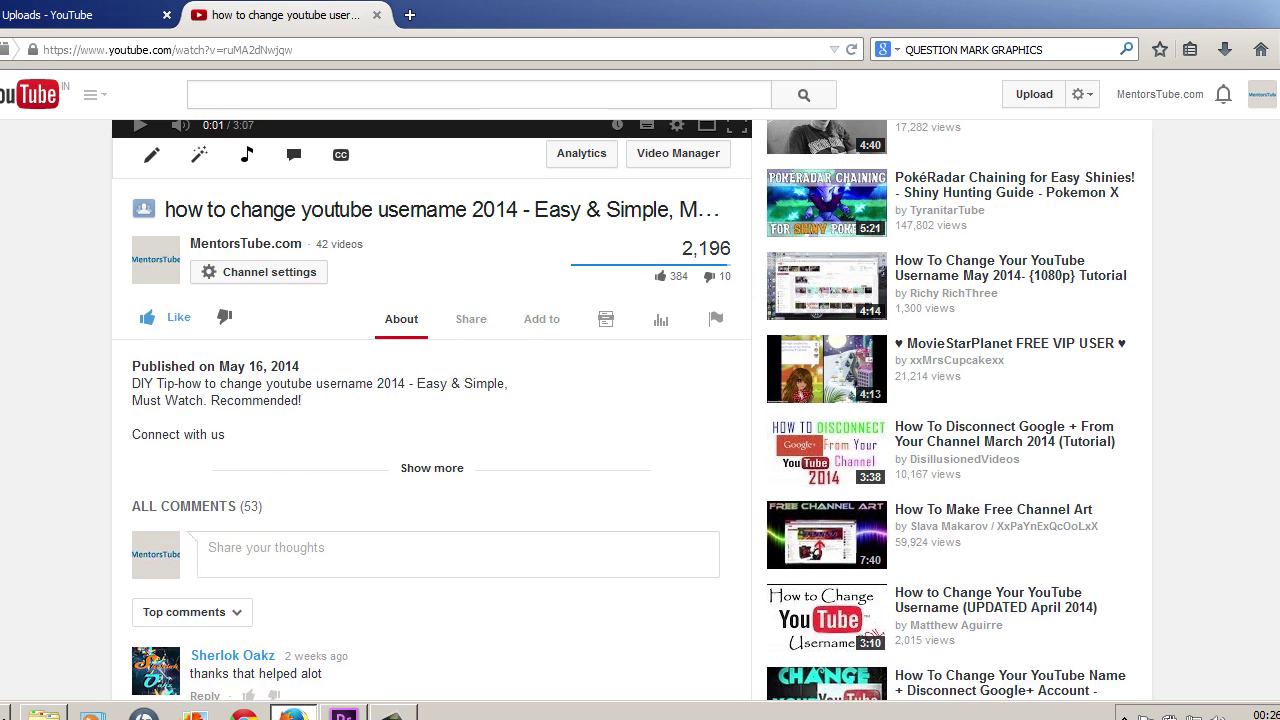
scroll(432, 410, up, 3)
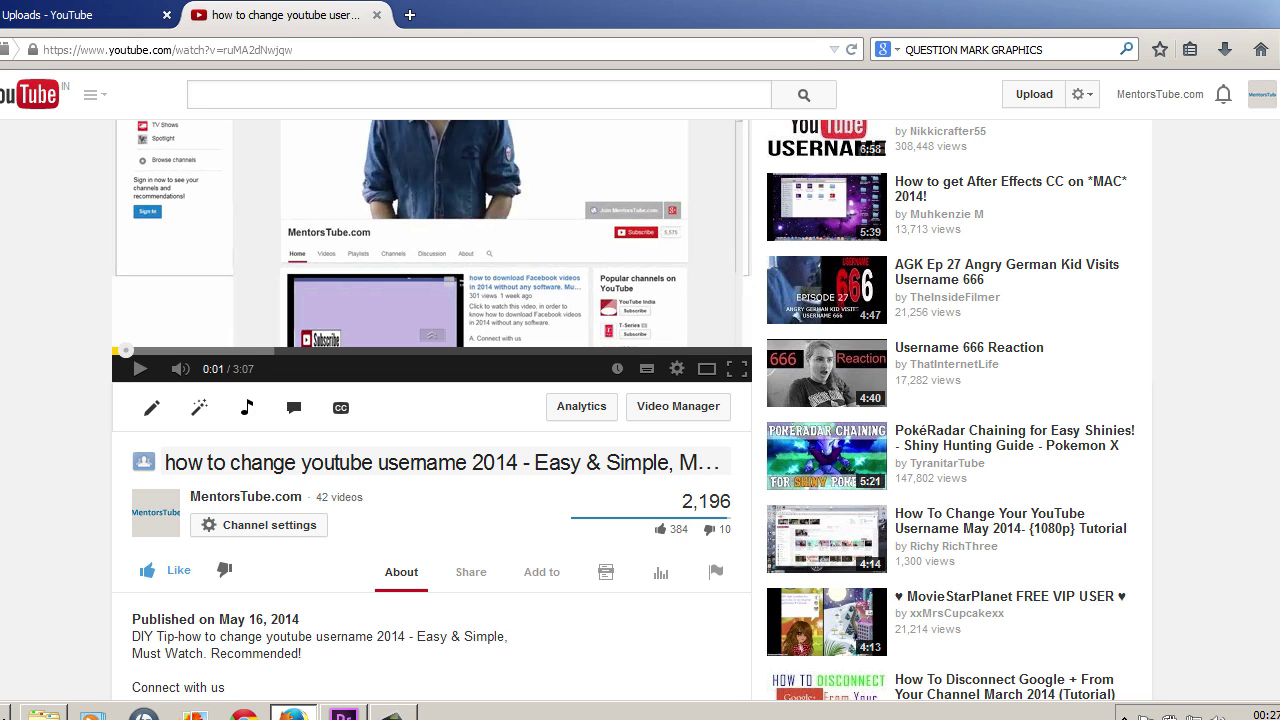
Open youtube.com in a new browser tab and search for "how to change youtube username".
key(ctrl+t)
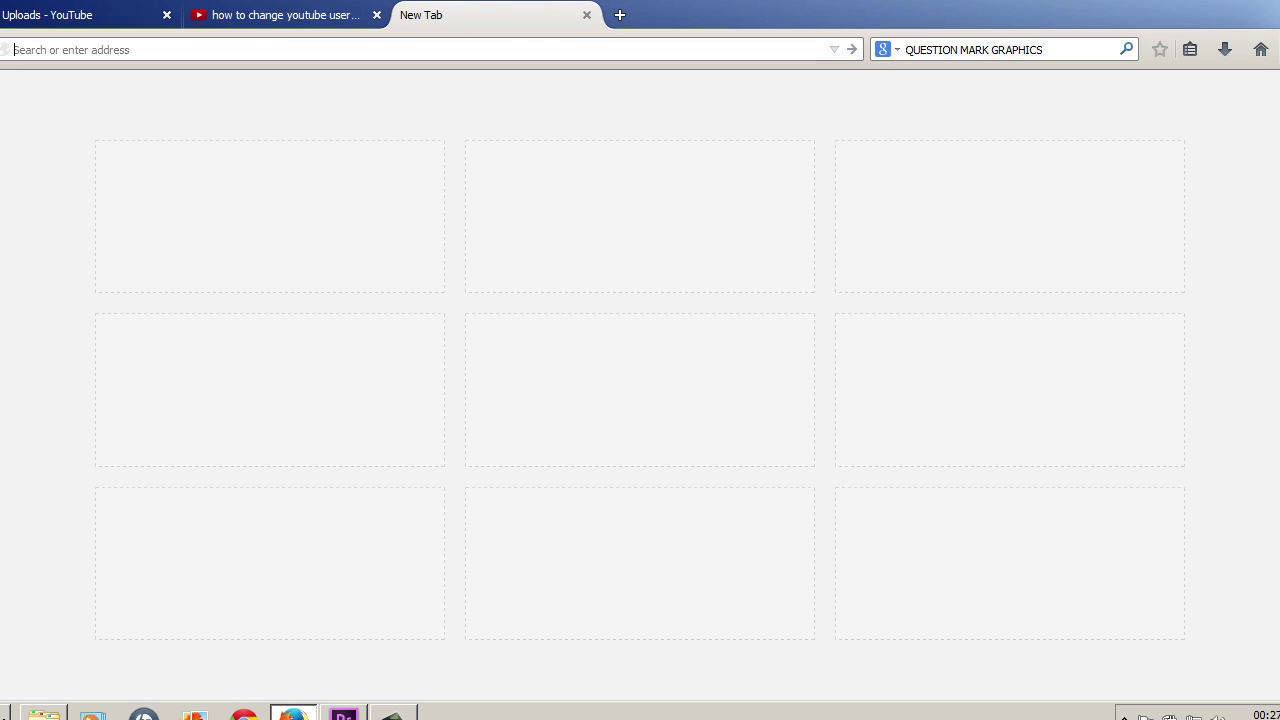
text(youtube.com)
key(Return)
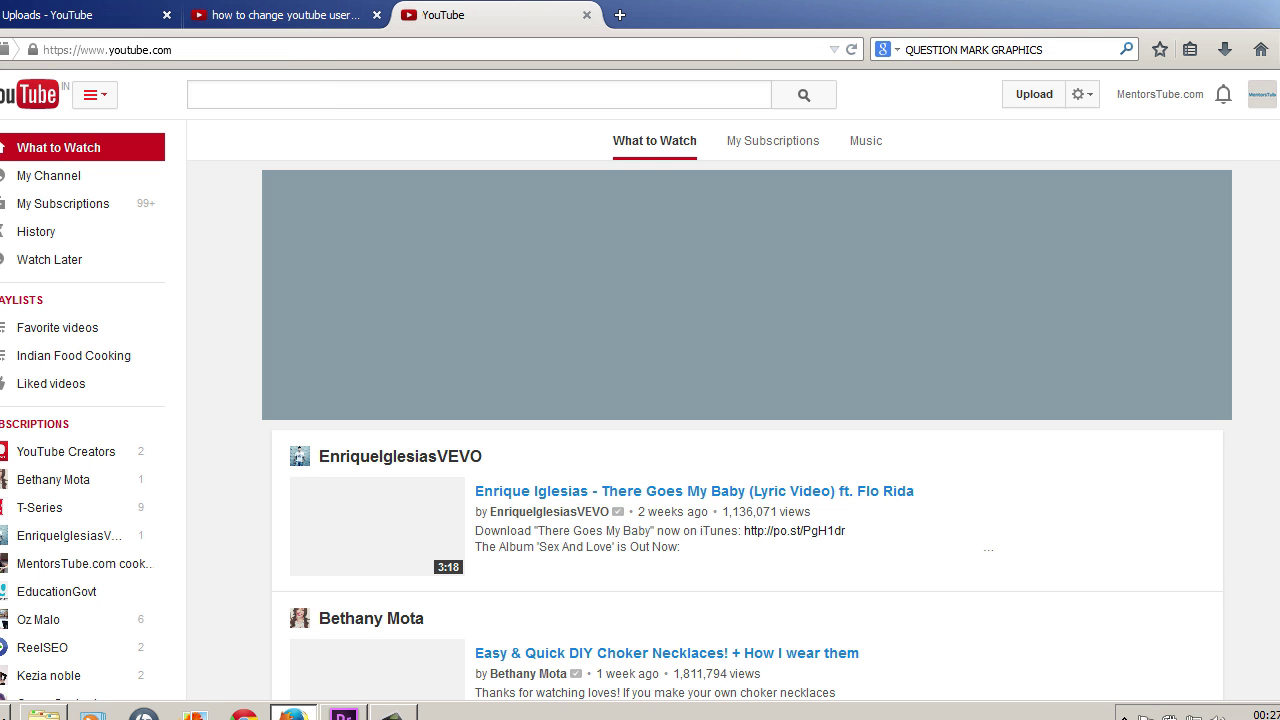
text(how to change youtube)
key(Down)
key(Down)
key(Down)
key(Return)
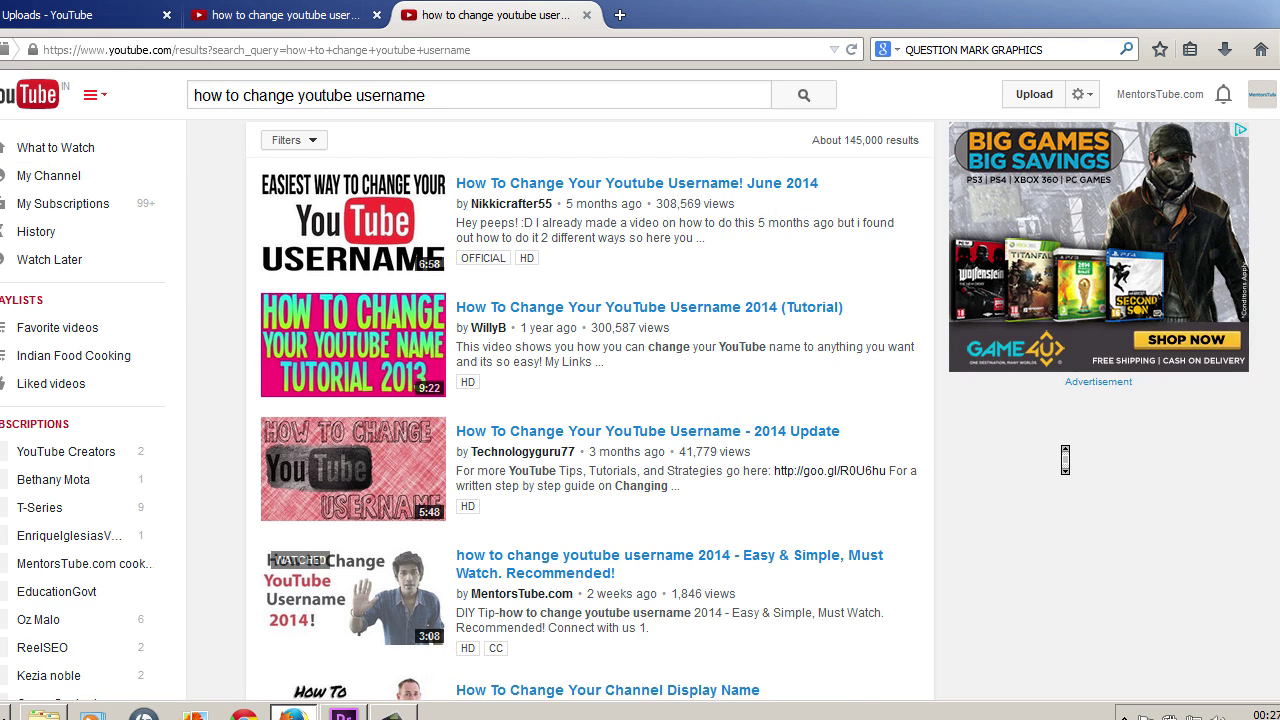
Look through the search results for the MentorsTube.com video on changing a YouTube username.
scroll(1065, 460, down, 1)
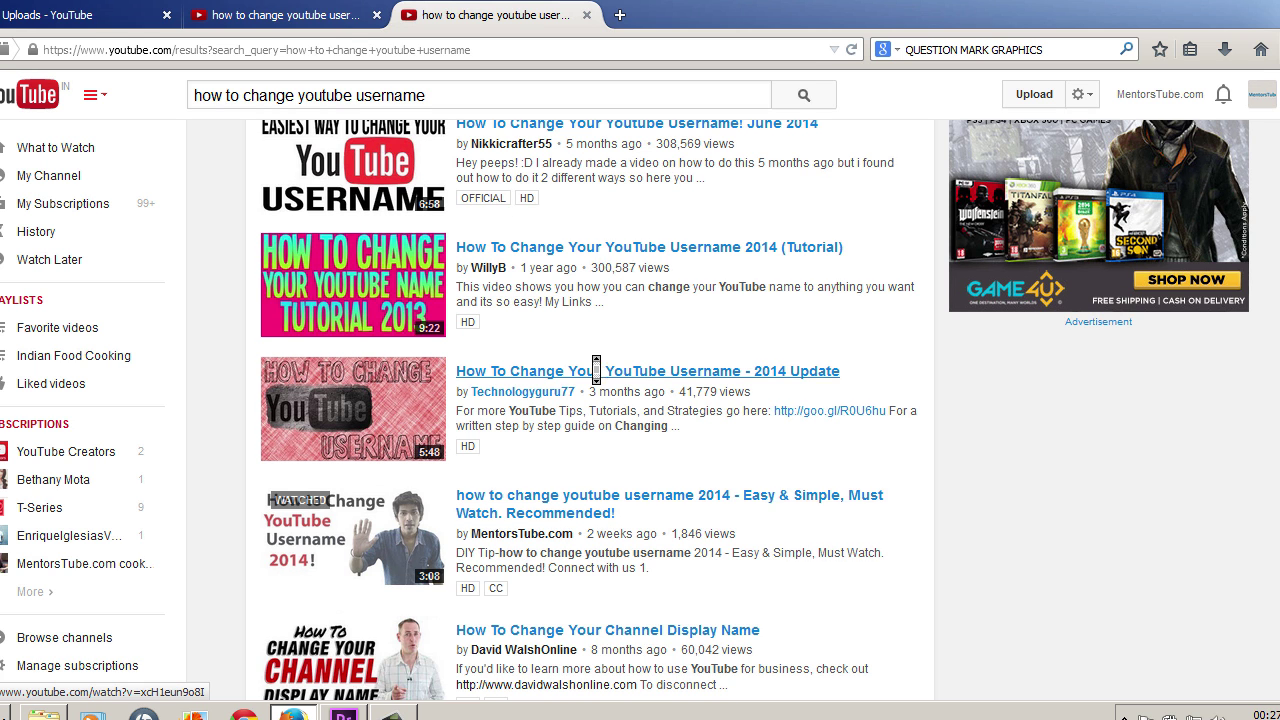
scroll(597, 368, up, 1)
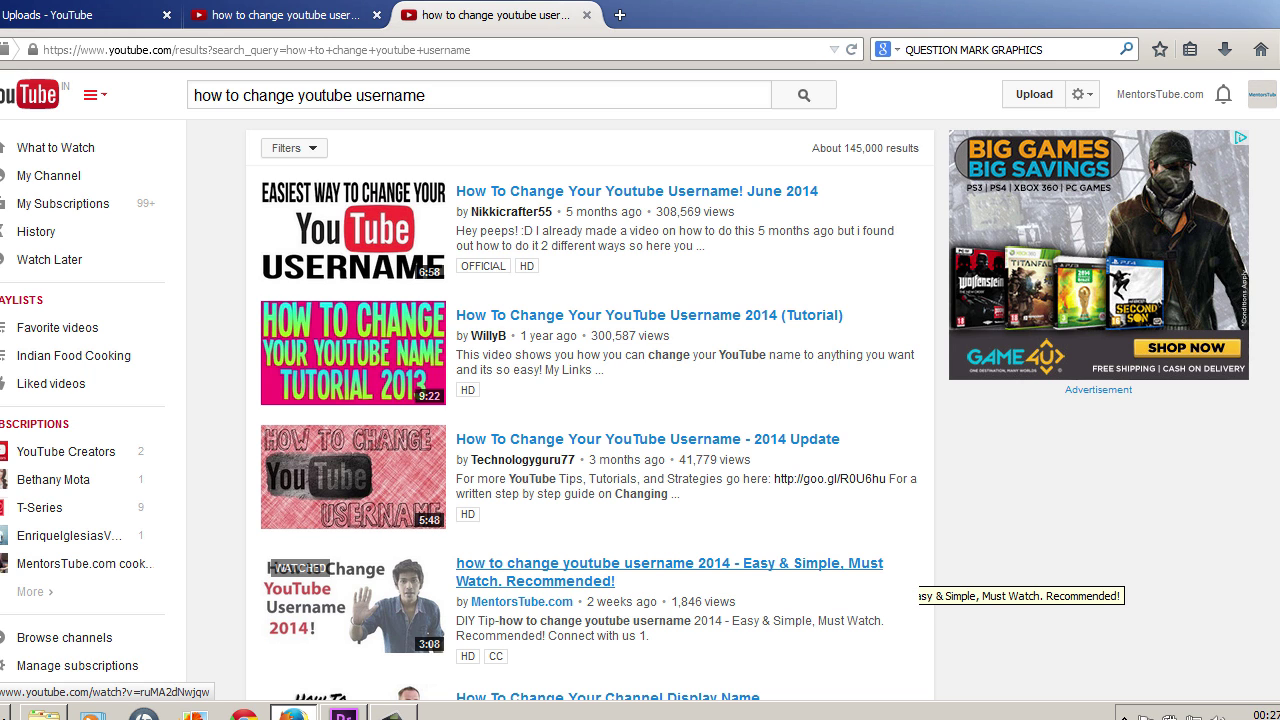
click(515, 601)
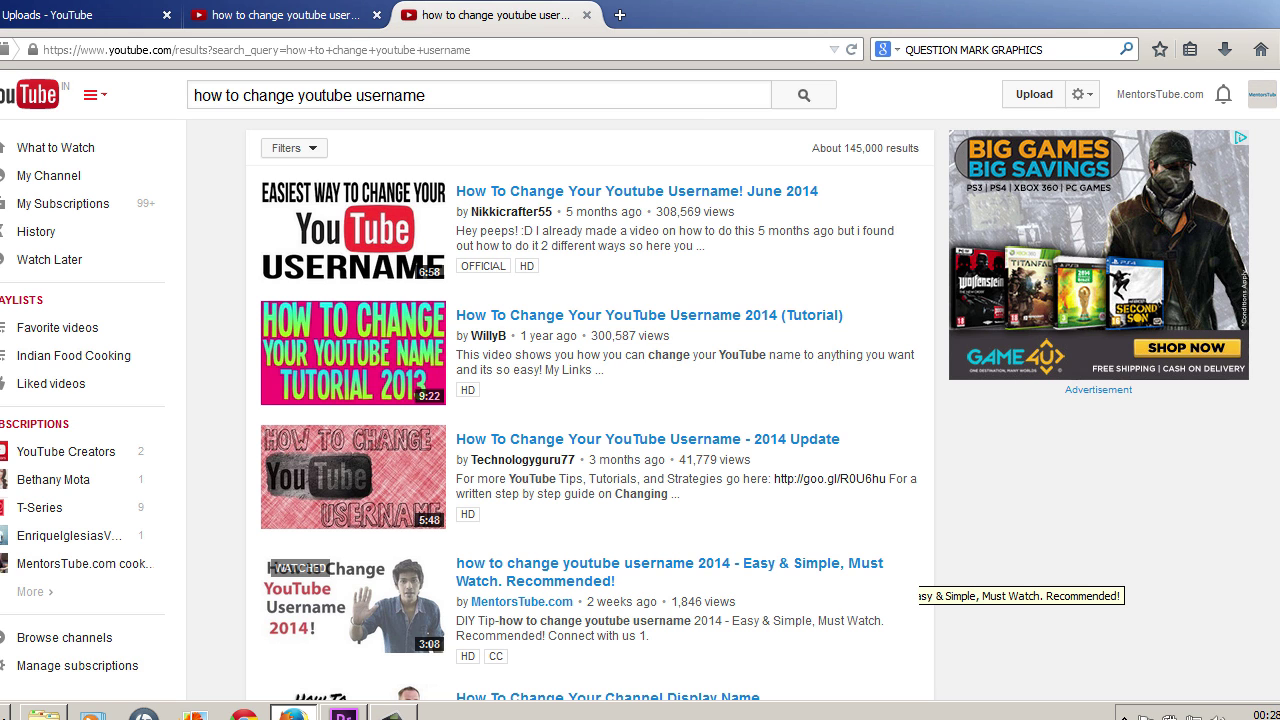
Switch to Chrome and expand the full description of the MentorsTube.com "how to change youtube username 2014" video to examine its links and transcript.
scroll(678, 554, down, 2)
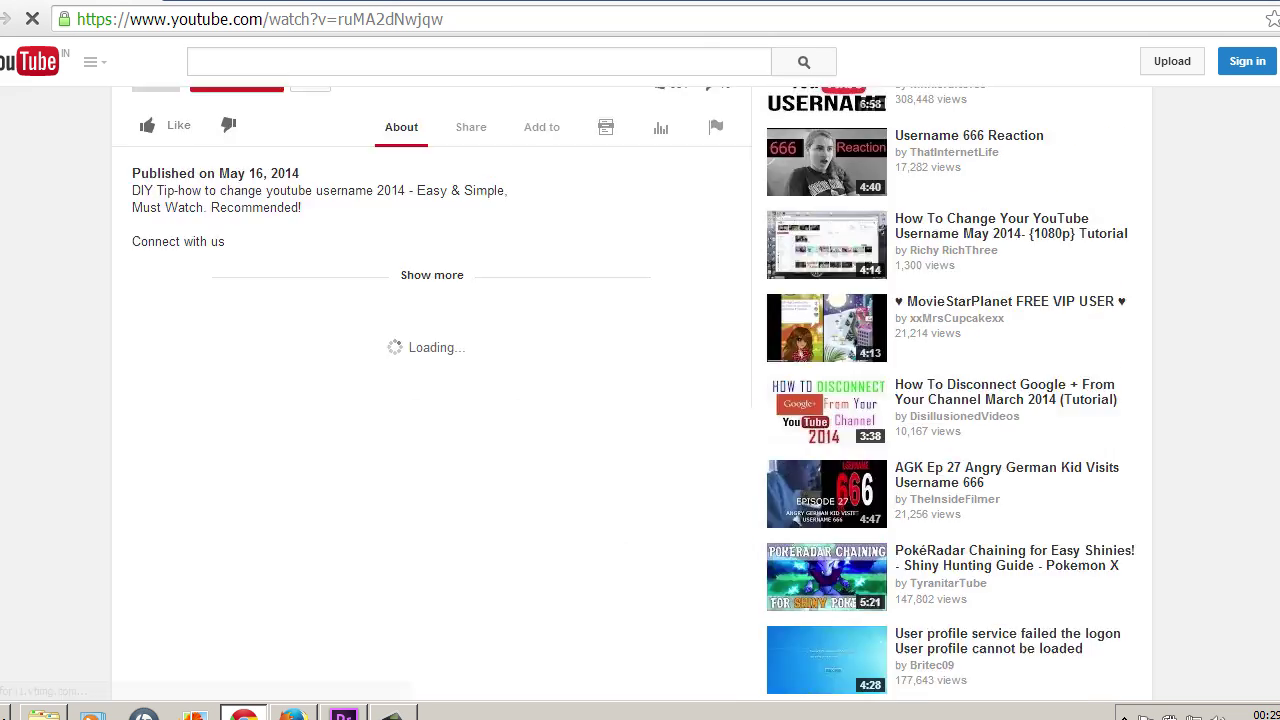
scroll(640, 400, up, 4)
scroll(640, 400, down, 1)
scroll(432, 375, down, 2)
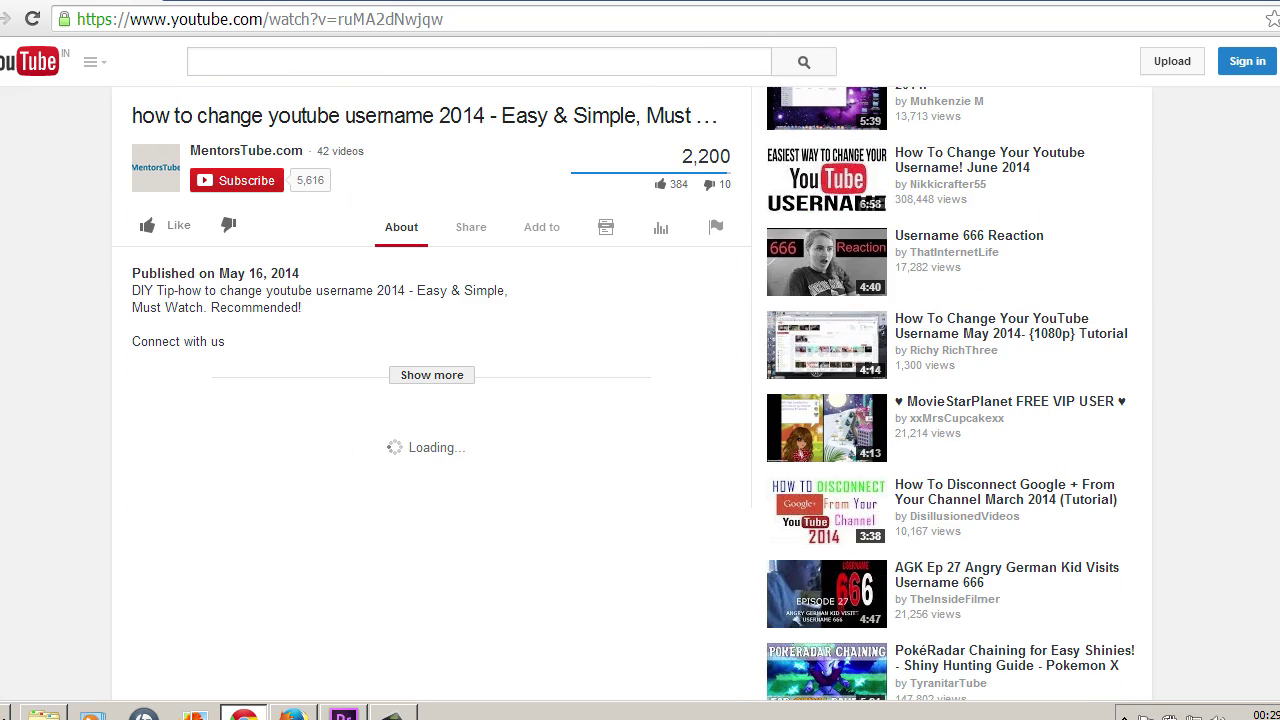
click(432, 375)
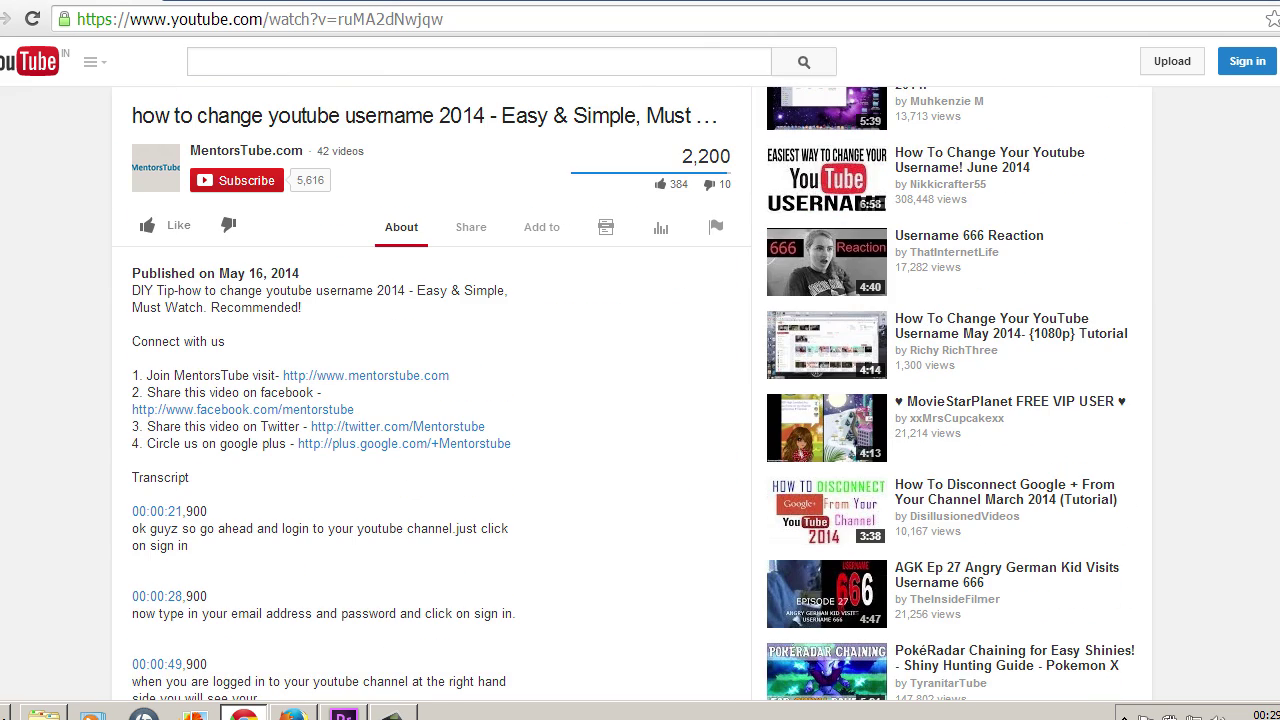
scroll(640, 400, down, 2)
scroll(640, 400, up, 4)
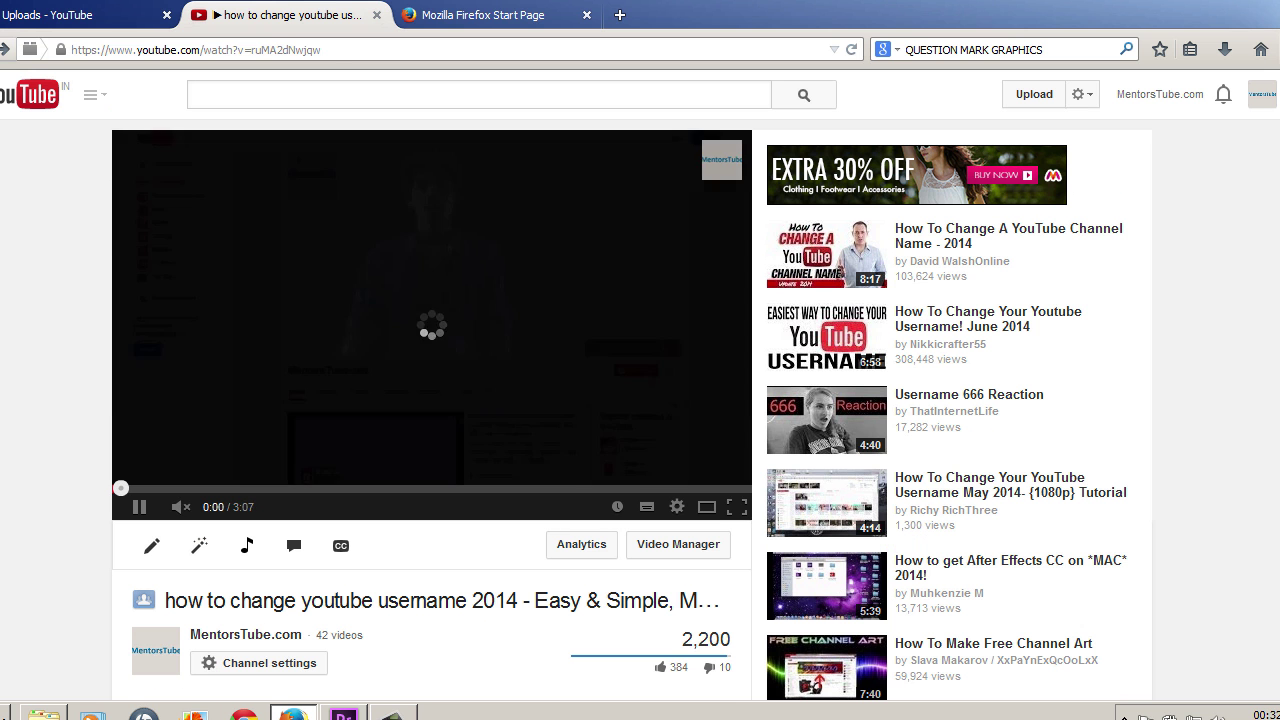
In Firefox, examine the transcript in the paused video's description, jump playback to its 00:01:51 timestamp, and pause again.
click(140, 507)
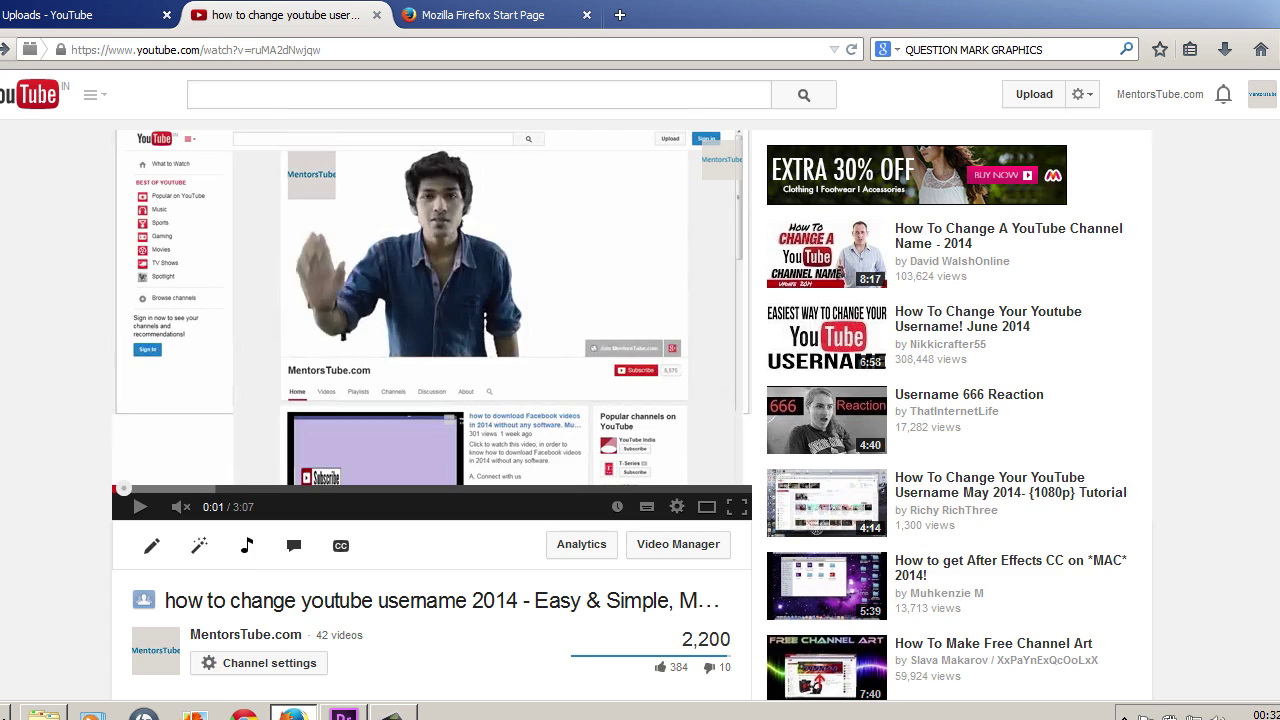
scroll(640, 400, down, 10)
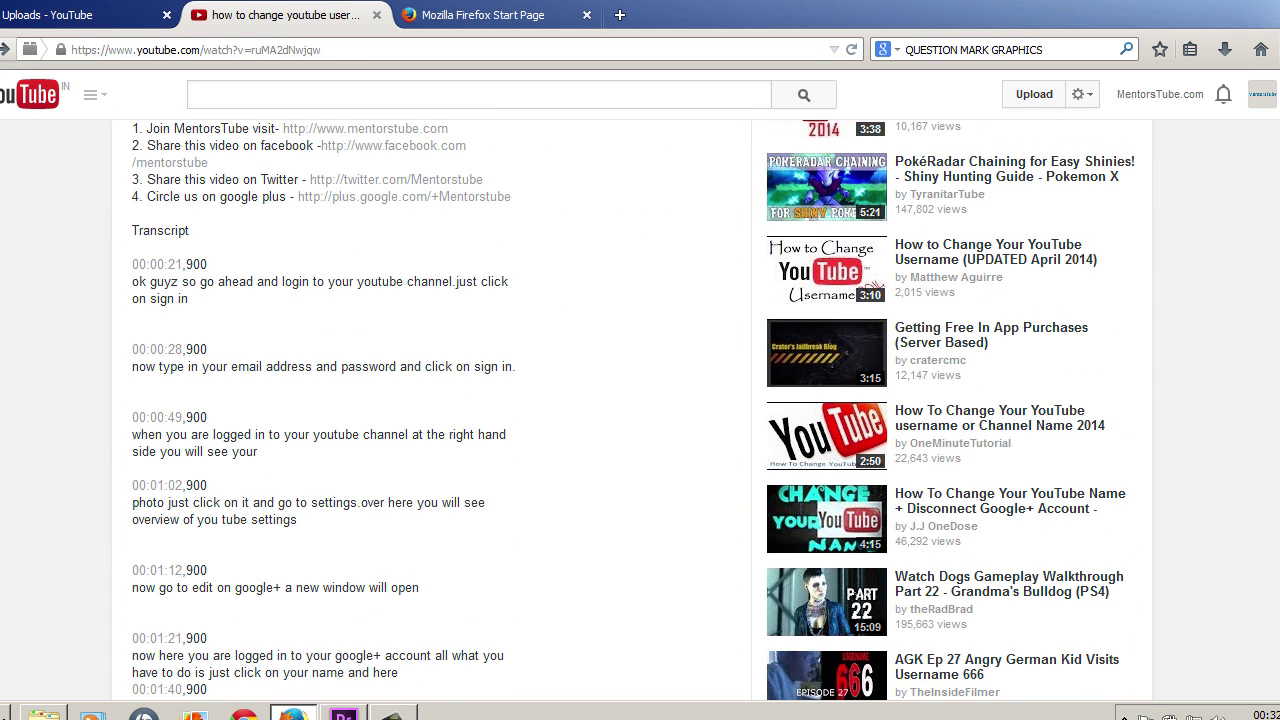
scroll(640, 400, up, 3)
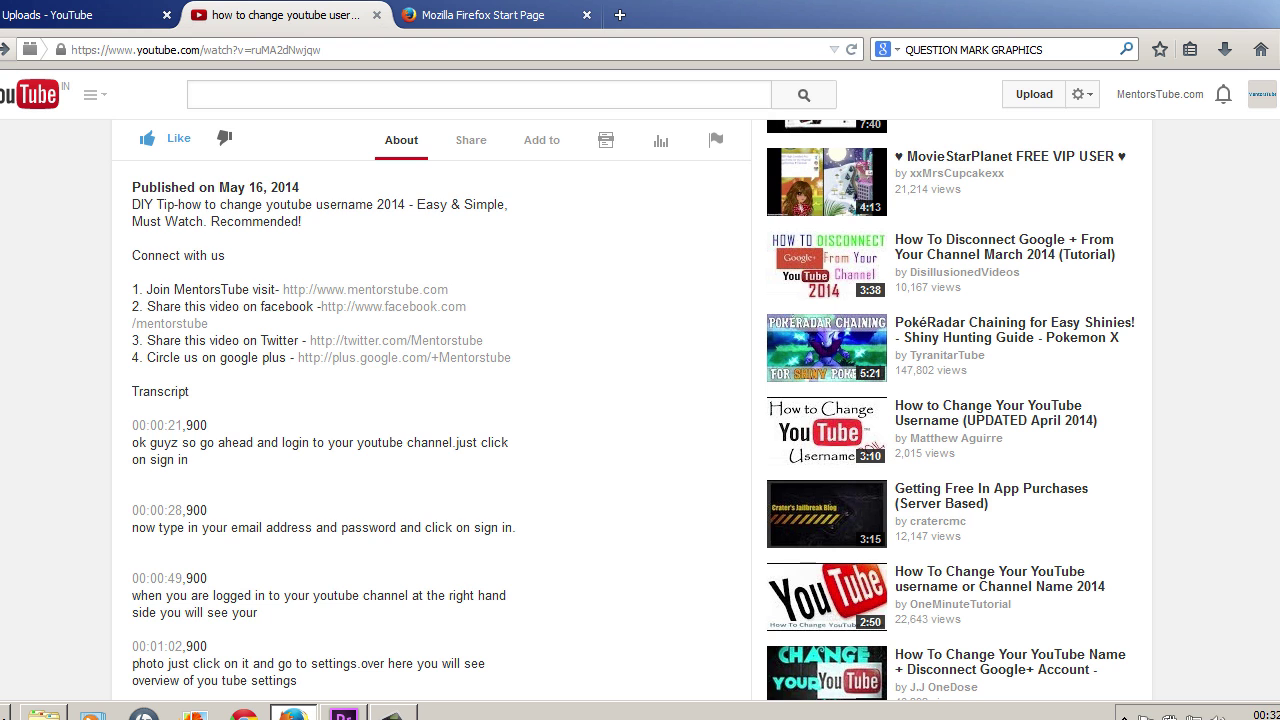
scroll(430, 410, up, 5)
scroll(430, 410, down, 13)
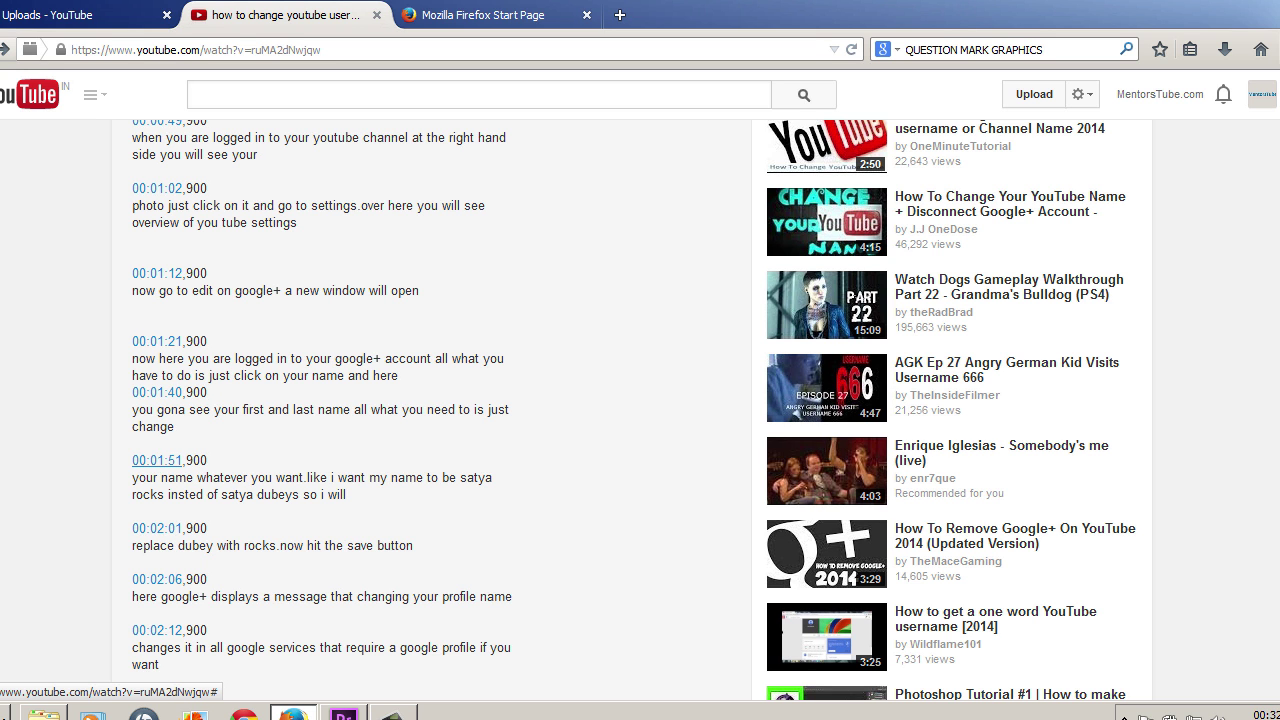
click(156, 460)
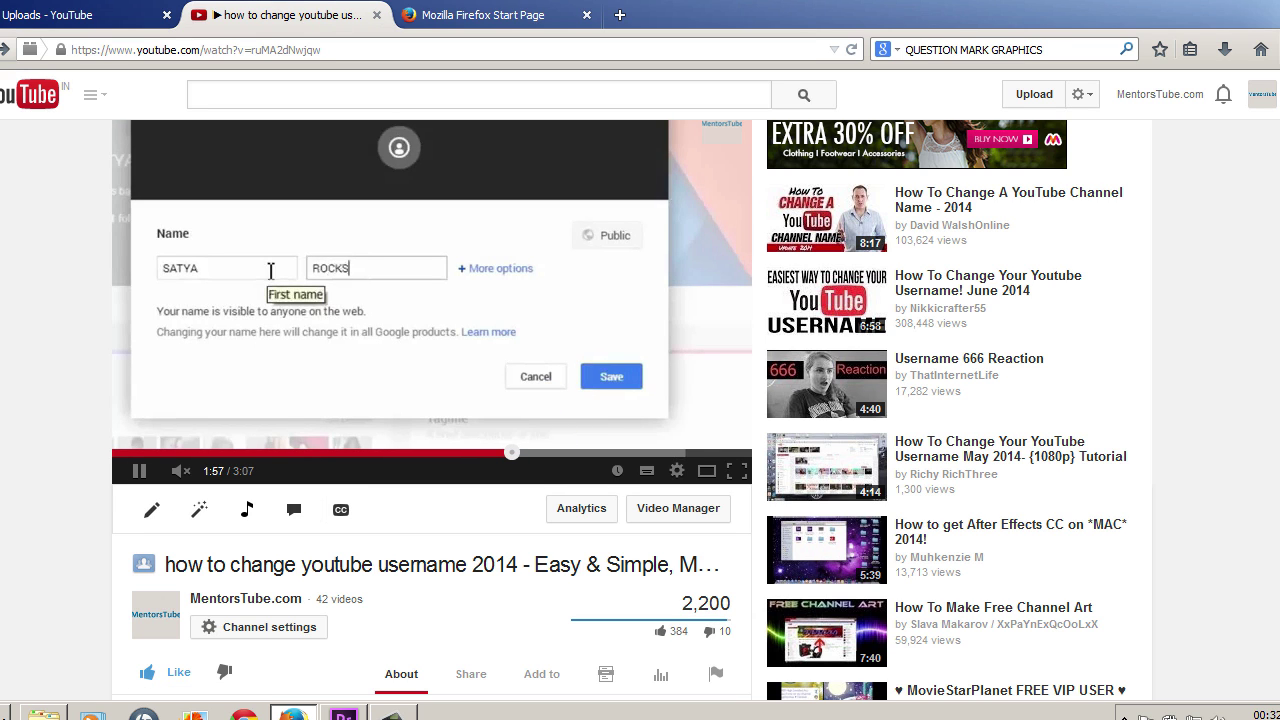
key(space)
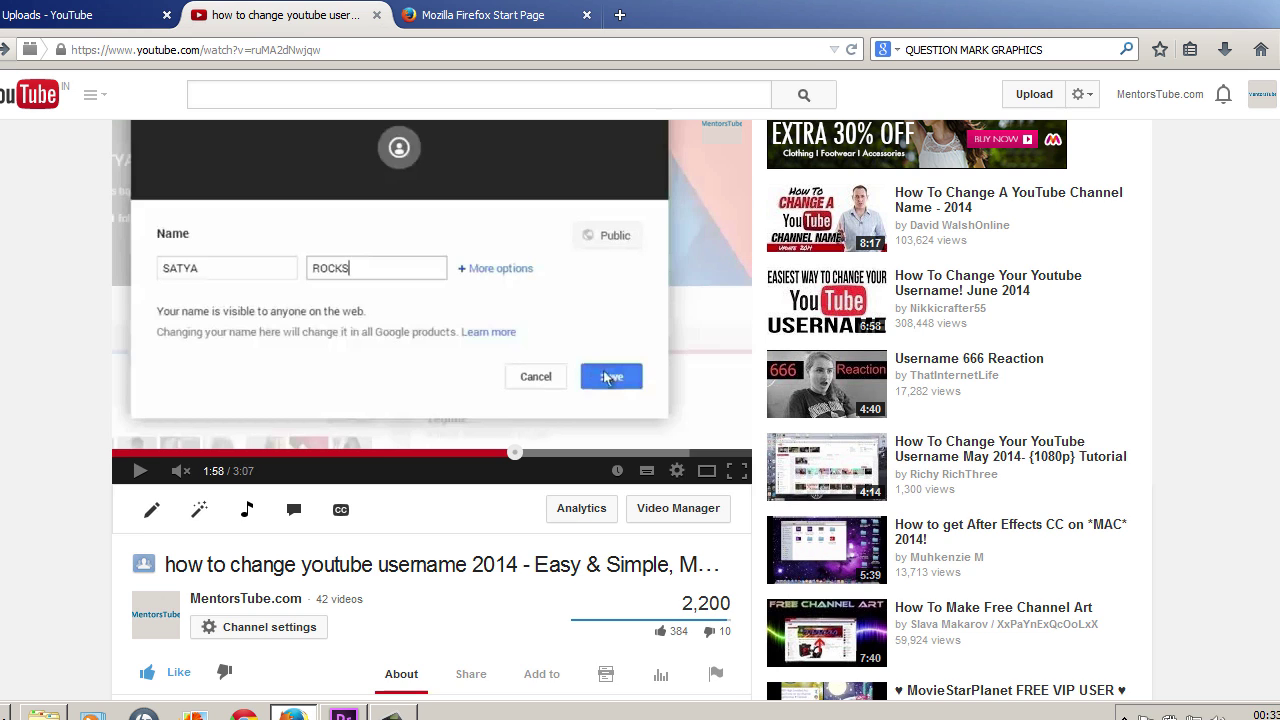
Open the "how to change youtube username 2014" video's published English subtitles from the Video Manager and examine the available download formats.
scroll(432, 400, up, 1)
click(1160, 94)
click(919, 175)
click(424, 321)
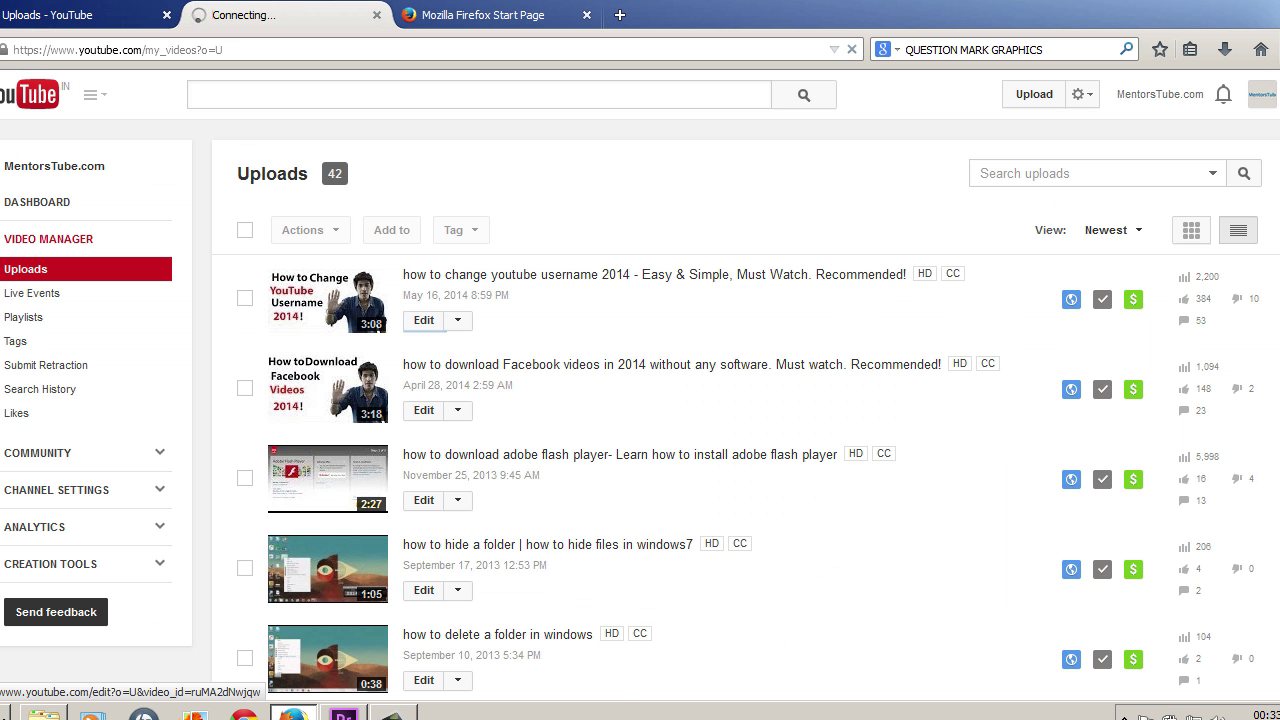
click(875, 361)
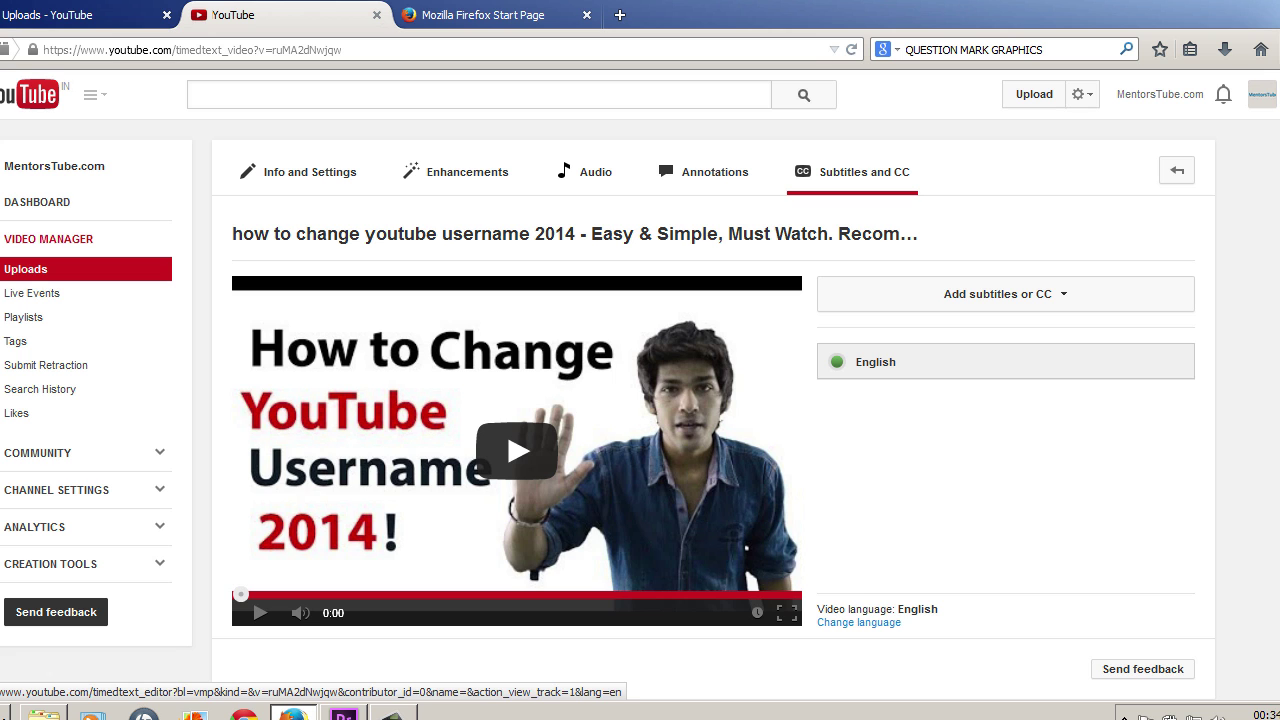
click(875, 361)
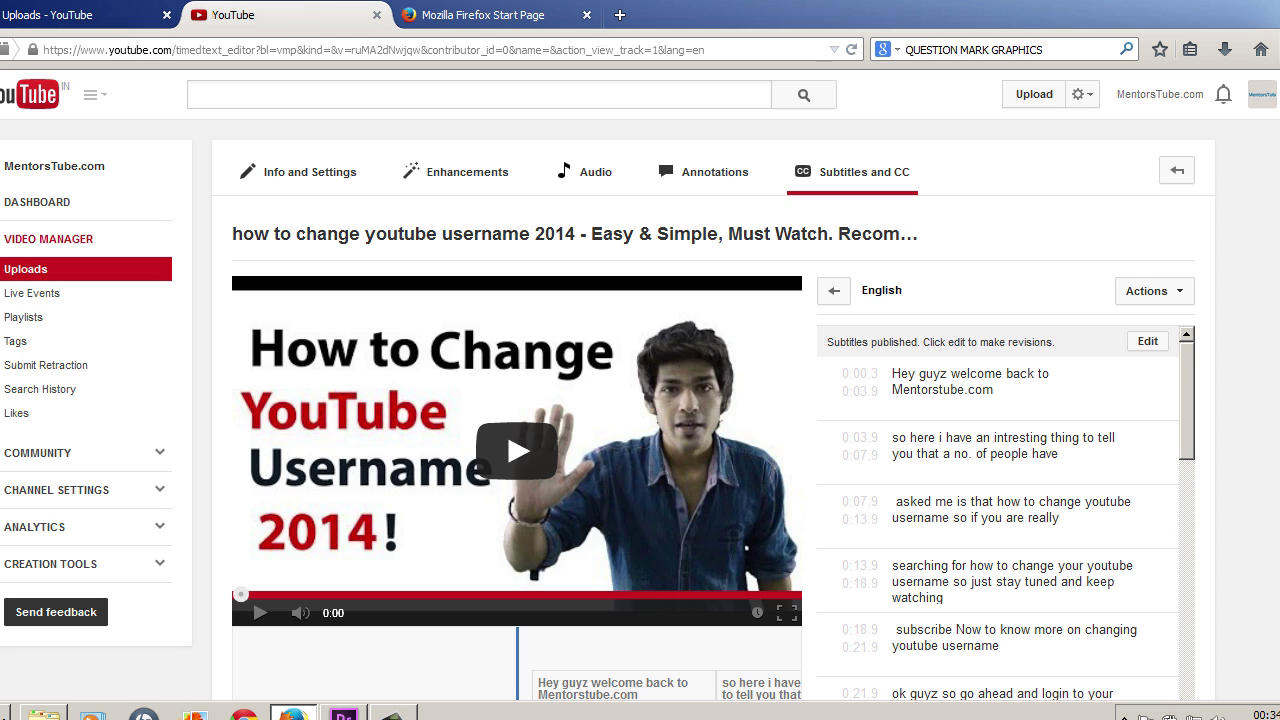
click(1154, 291)
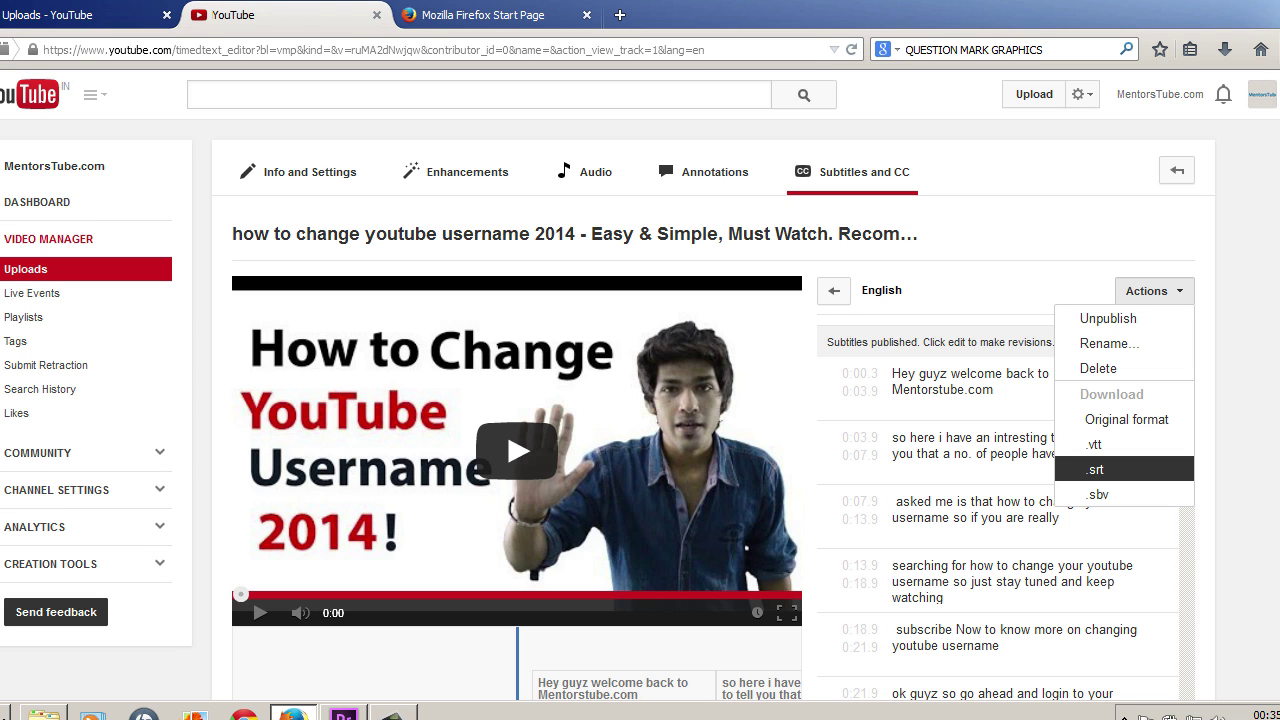
key(Escape)
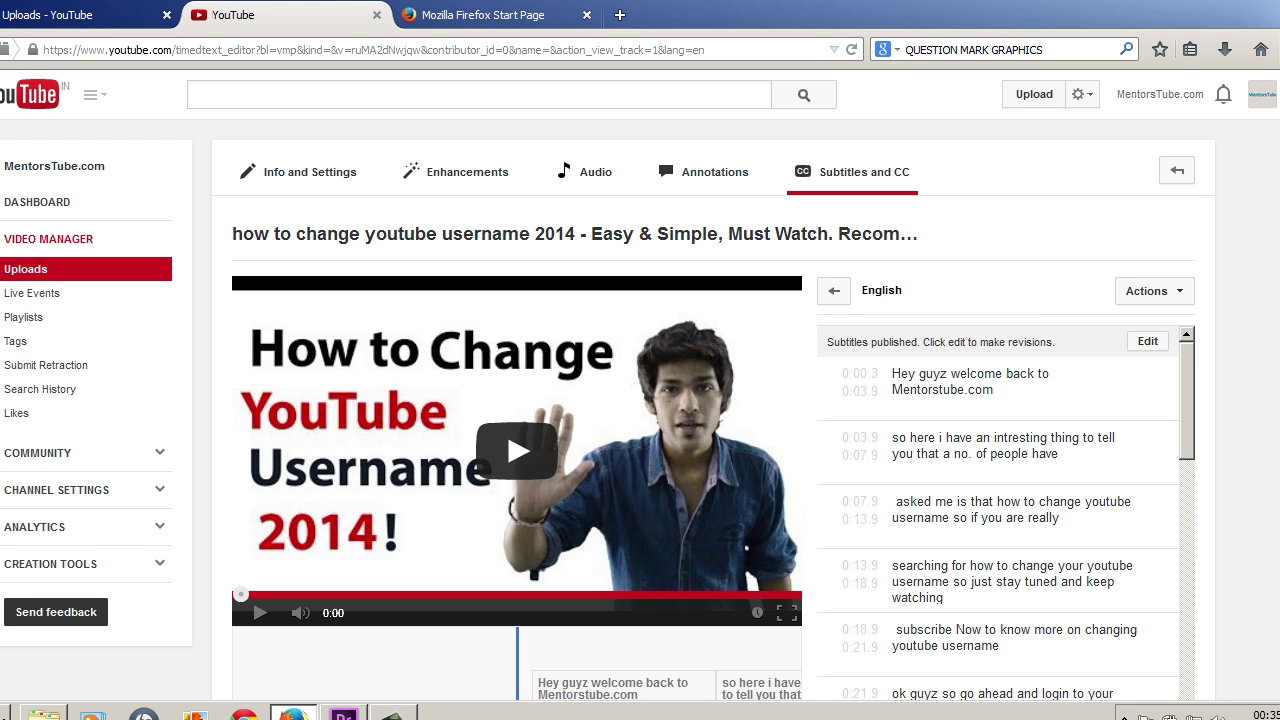
scroll(640, 400, down, 1)
scroll(640, 400, up, 1)
Go to the video's info and settings and examine the subtitle transcript included in its description.
click(300, 172)
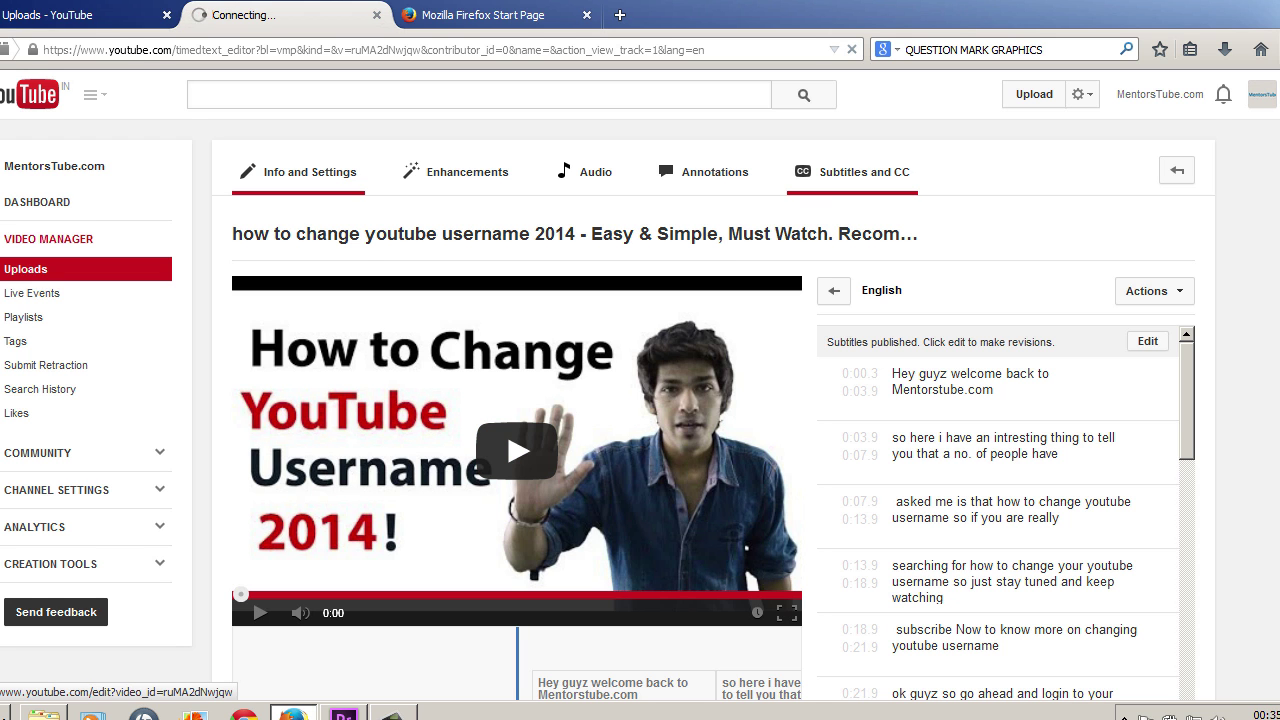
scroll(463, 194, down, 5)
scroll(446, 474, up, 2)
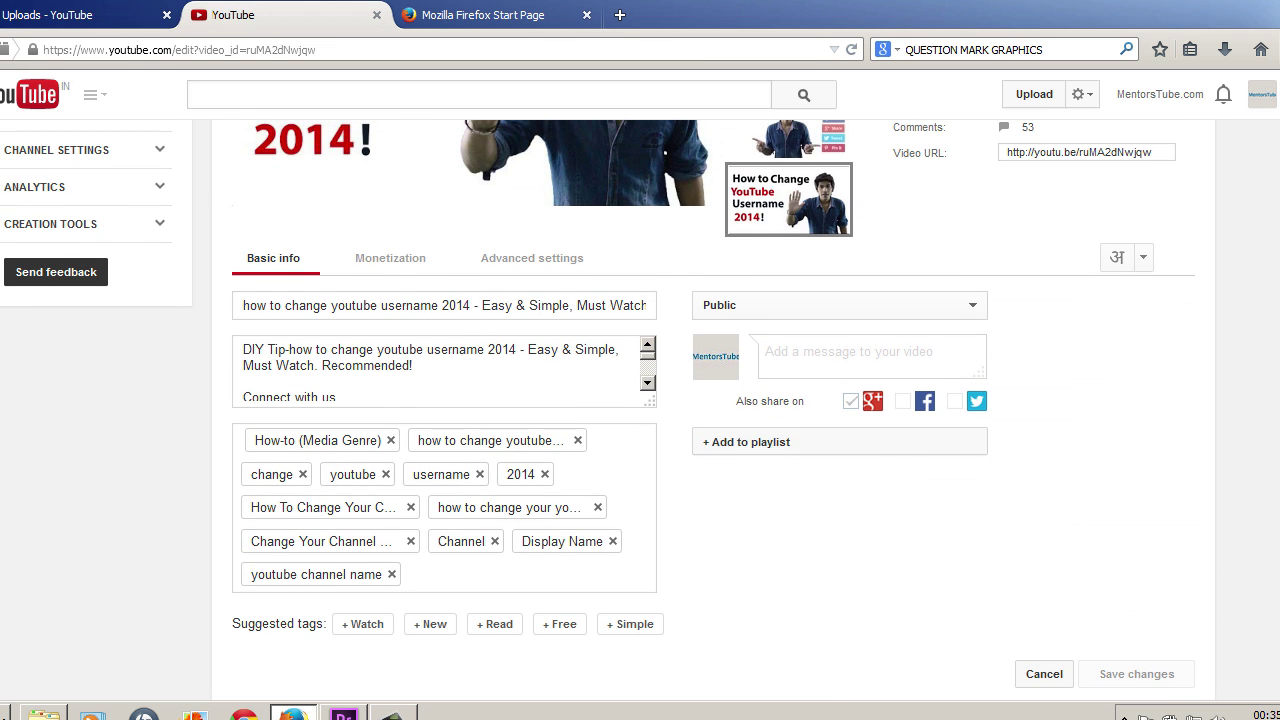
click(365, 355)
scroll(364, 355, down, 5)
scroll(364, 355, down, 3)
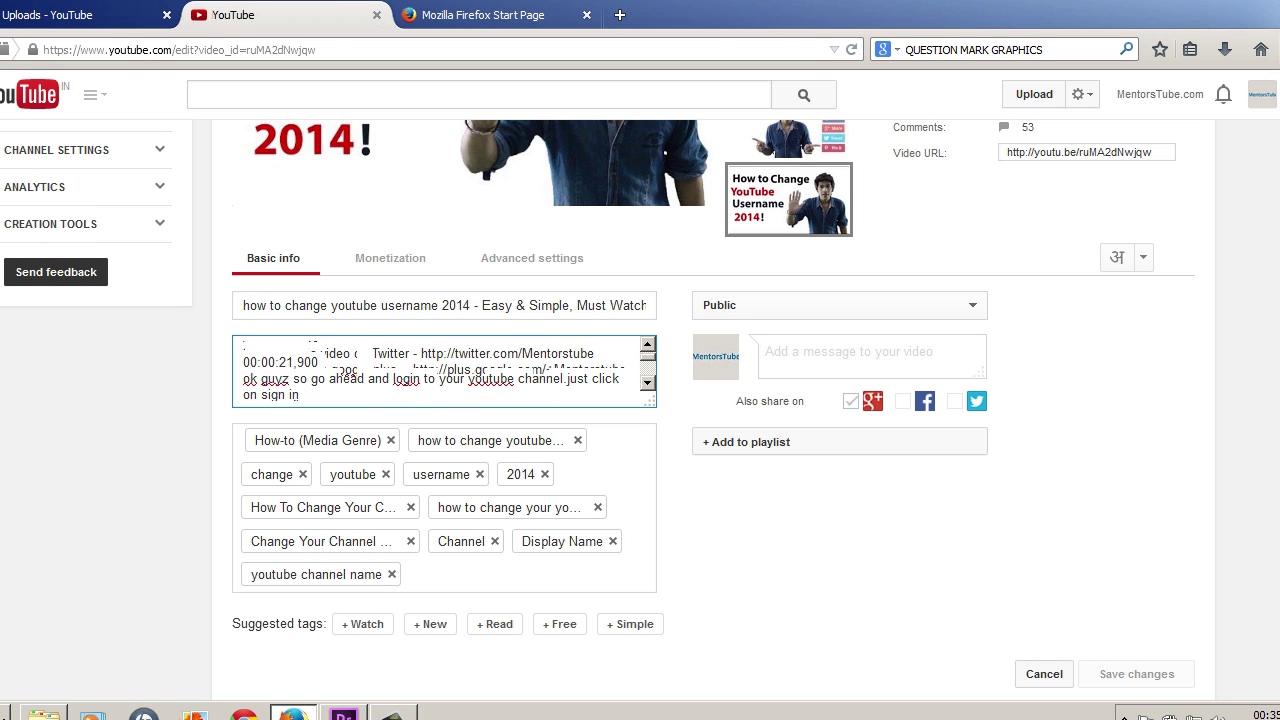
drag(243, 354, 365, 410)
click(423, 383)
scroll(423, 380, up, 2)
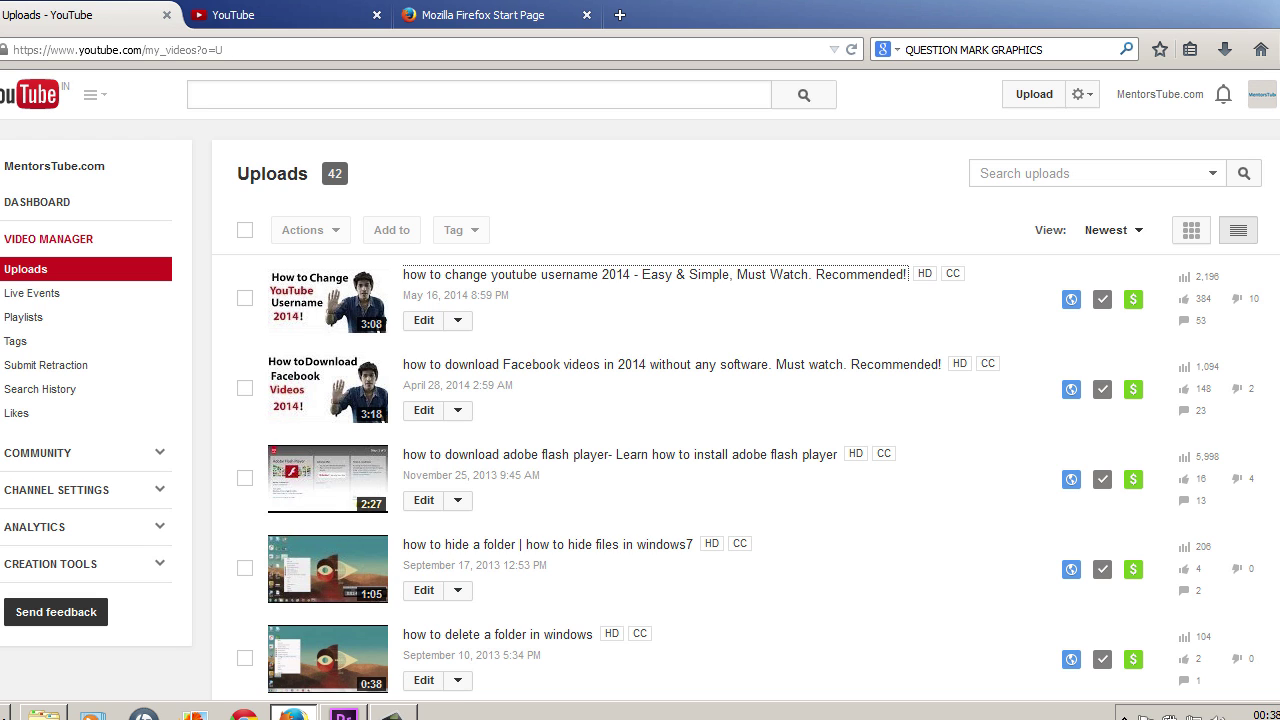
Upload the three videos fb1, fb2 and MentorsTube.com together from the "download facebook videos" folder.
click(1034, 94)
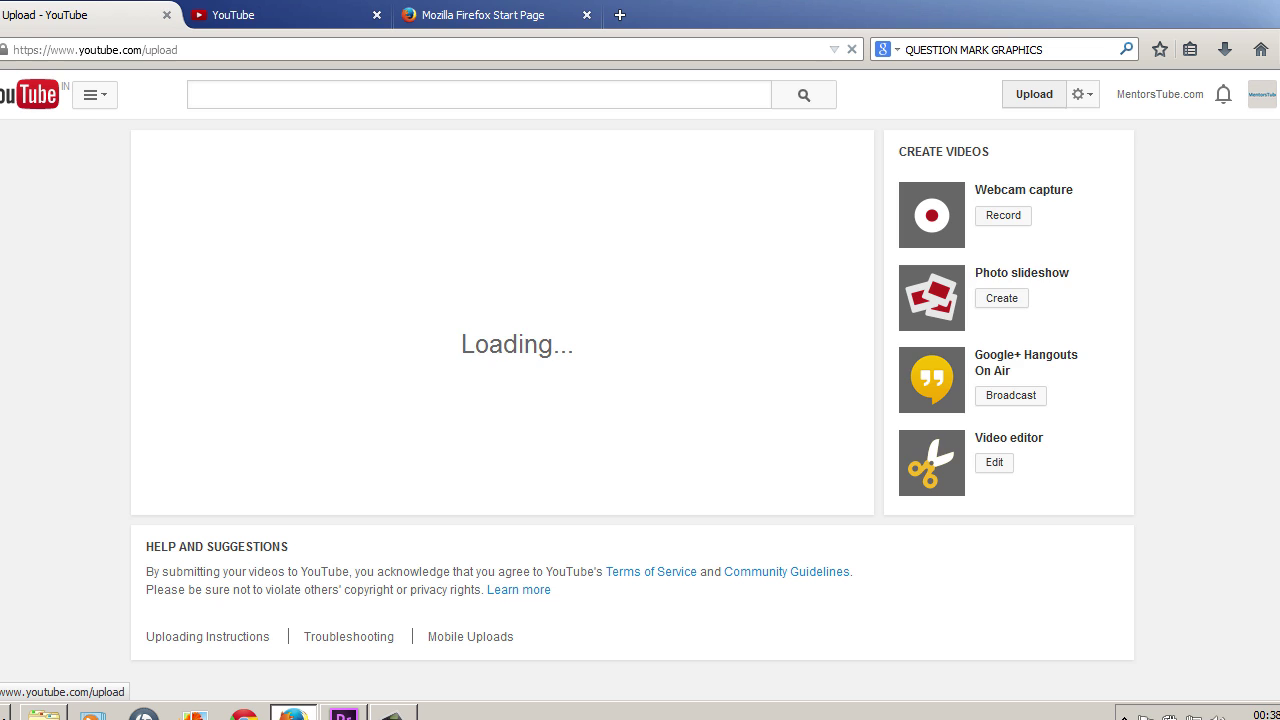
drag(1040, 225, 836, 61)
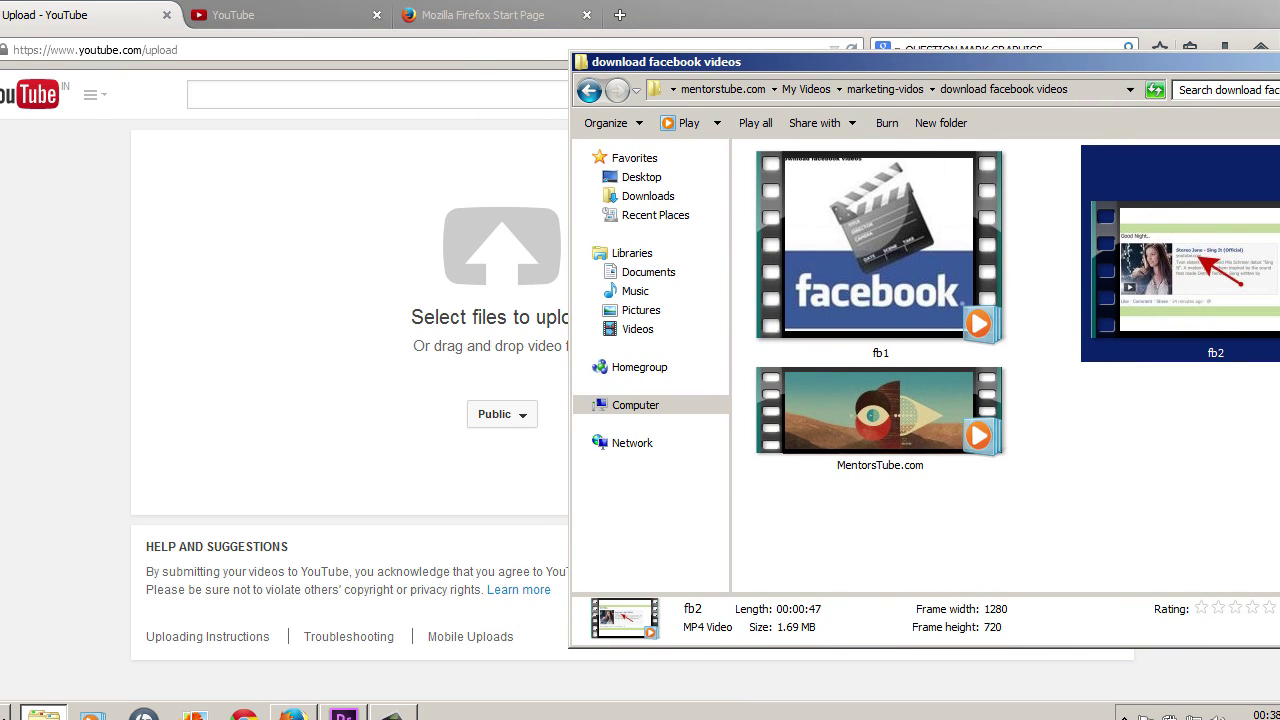
drag(783, 514, 1224, 180)
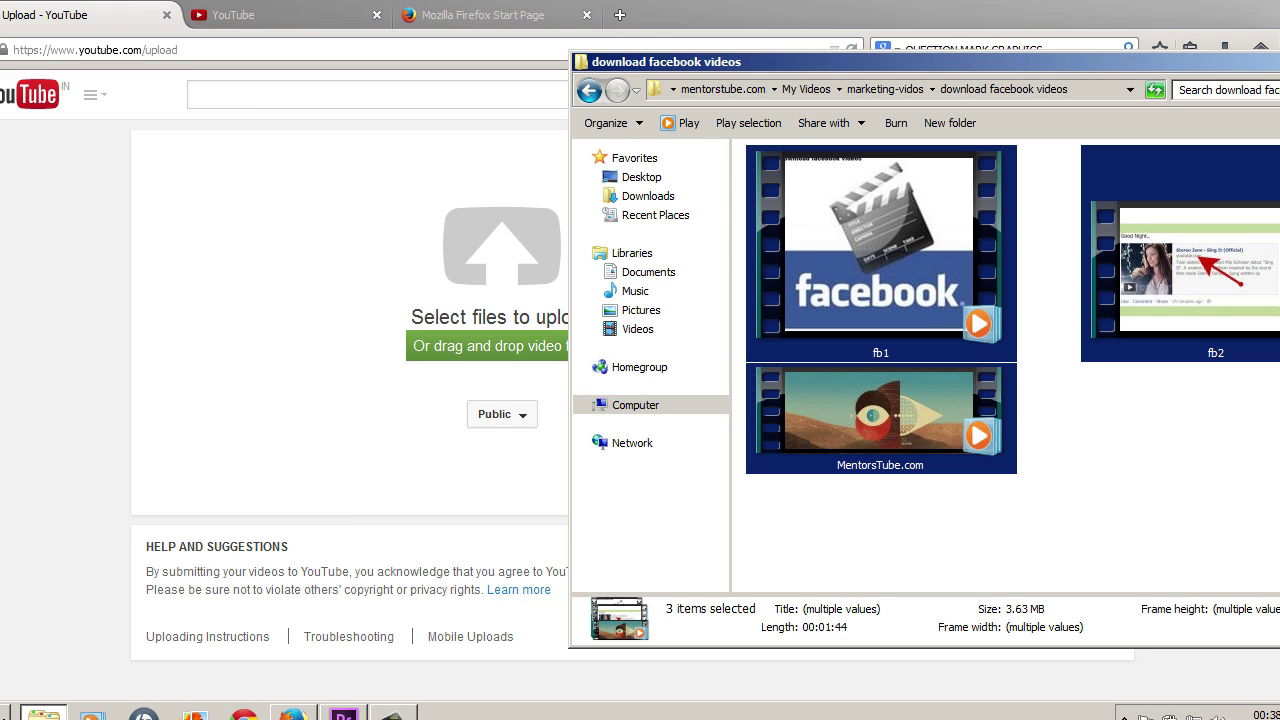
drag(490, 300, 490, 300)
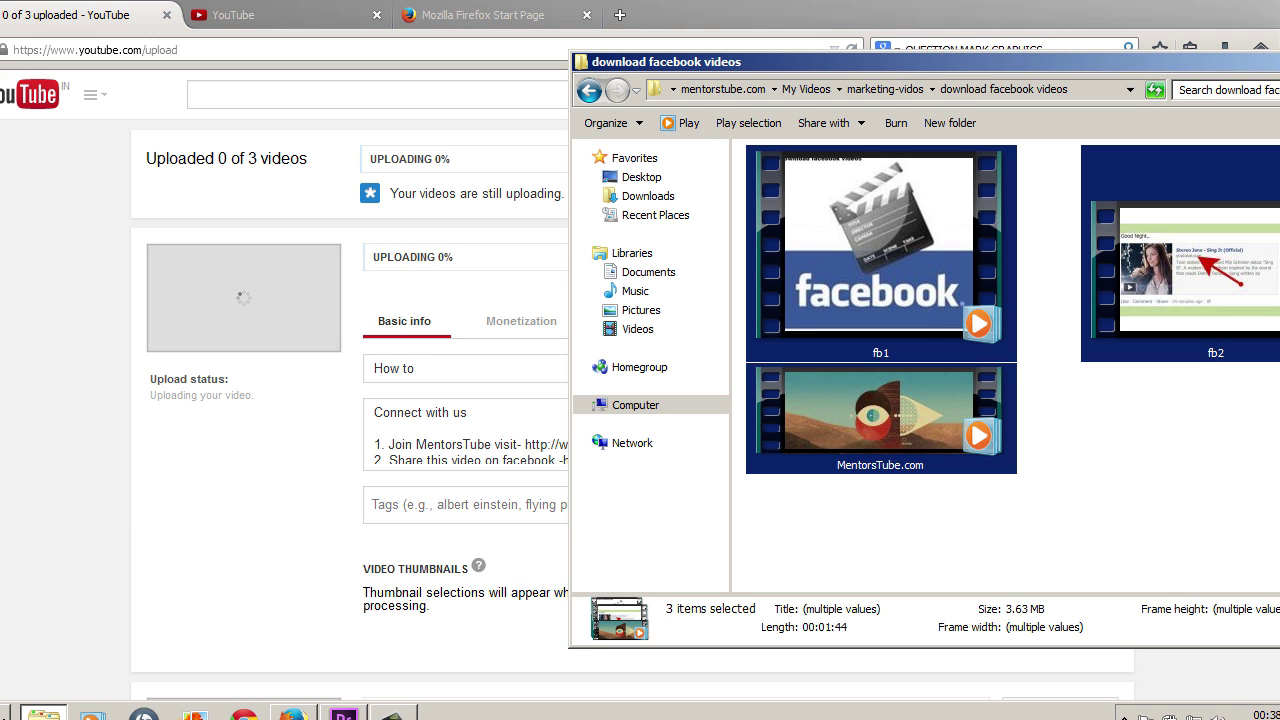
drag(900, 62, 633, 117)
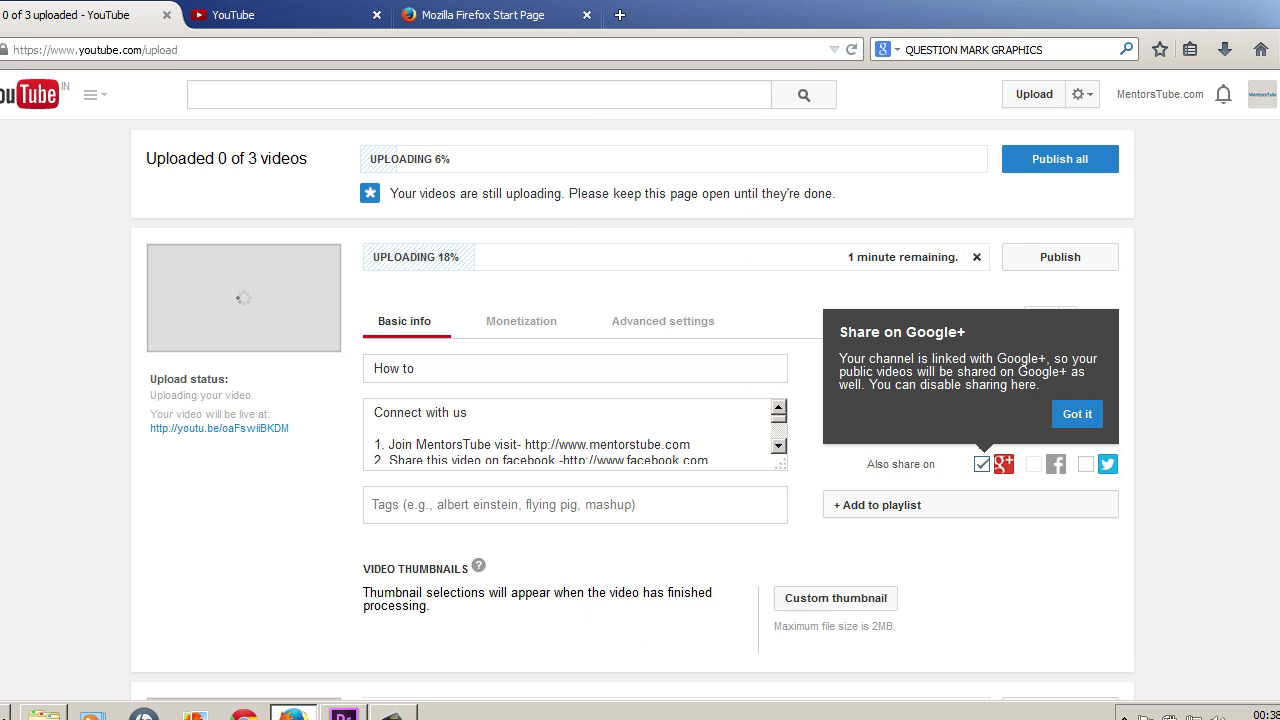
Examine the upload entries of the three videos, including their default titles, descriptions and thumbnail options.
scroll(632, 410, down, 5)
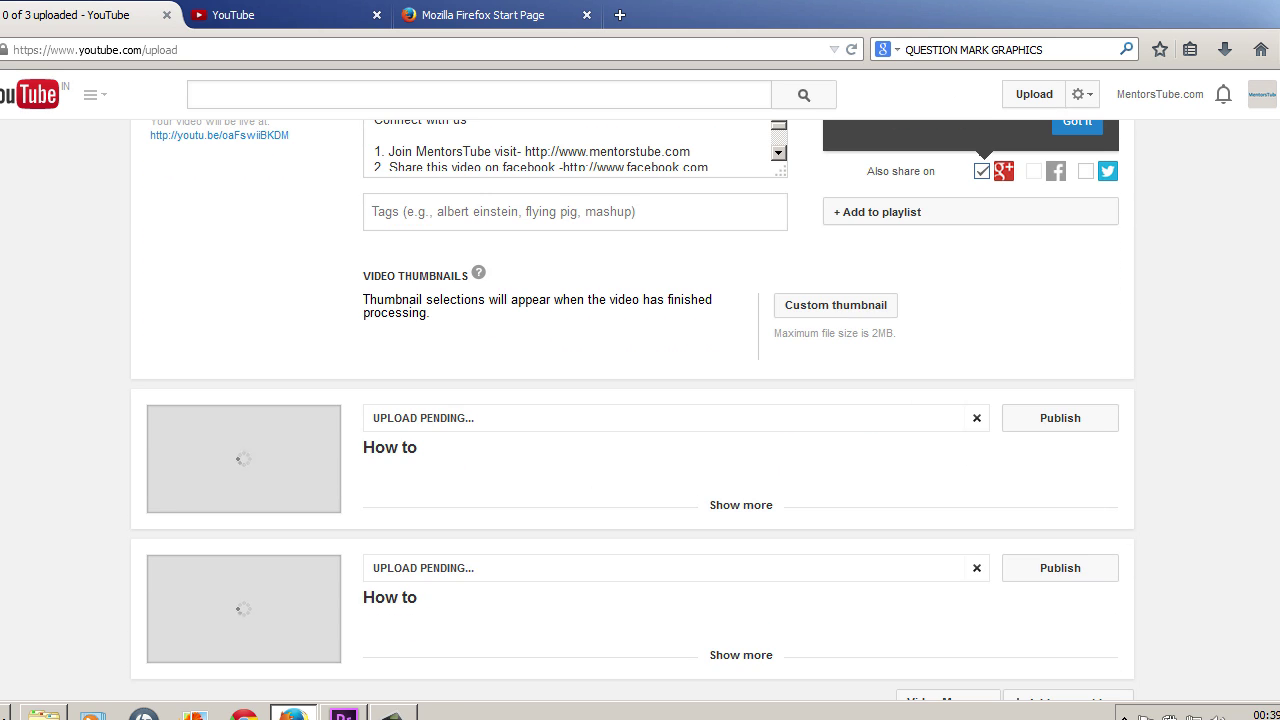
scroll(741, 544, down, 2)
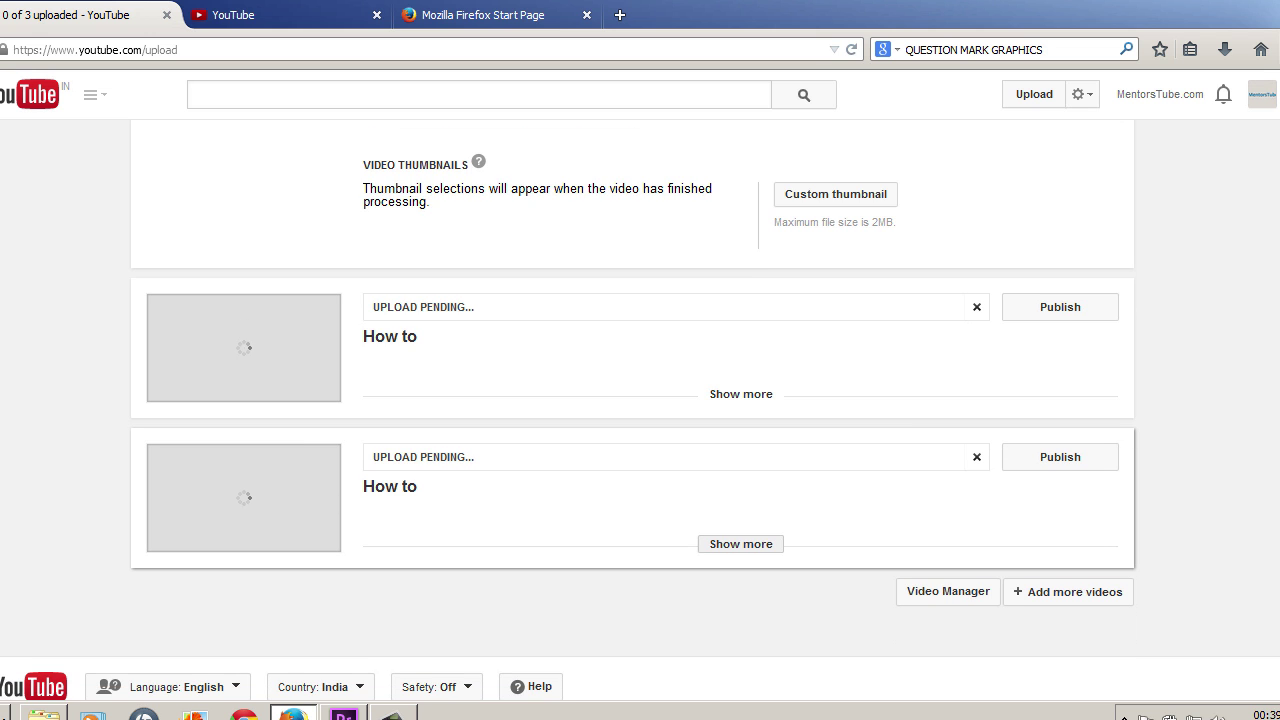
scroll(741, 544, up, 3)
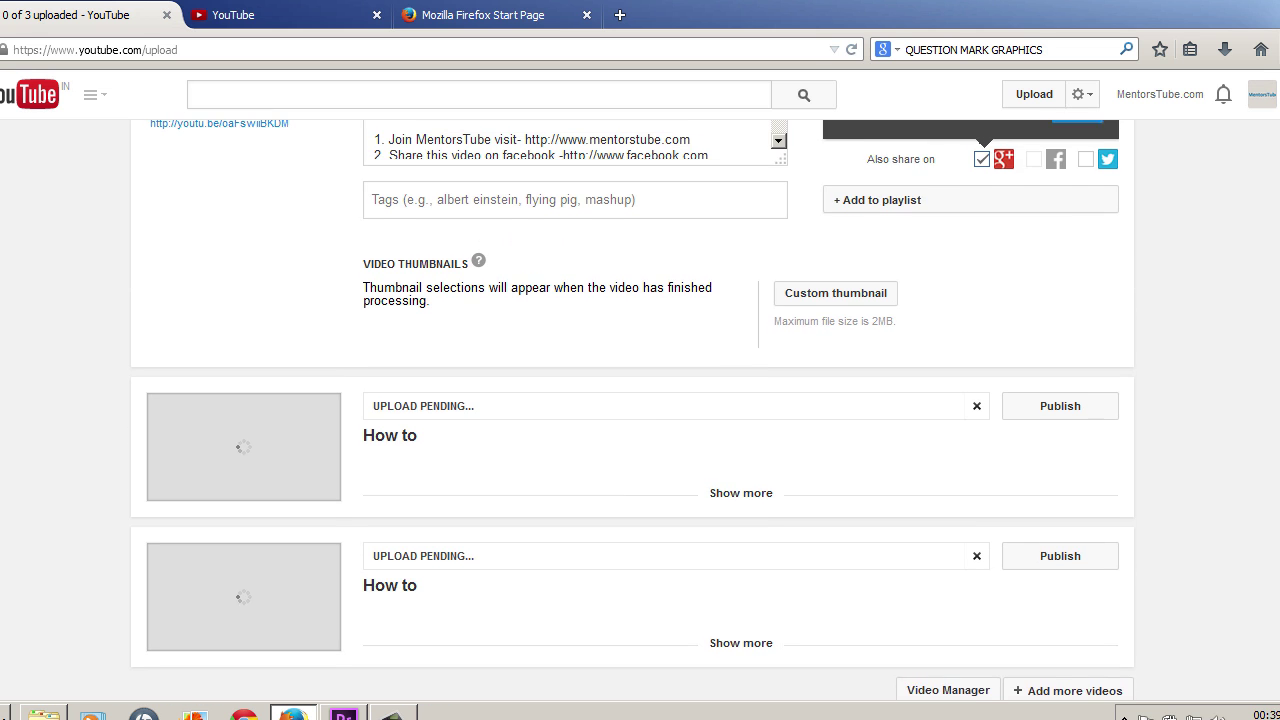
scroll(741, 544, up, 2)
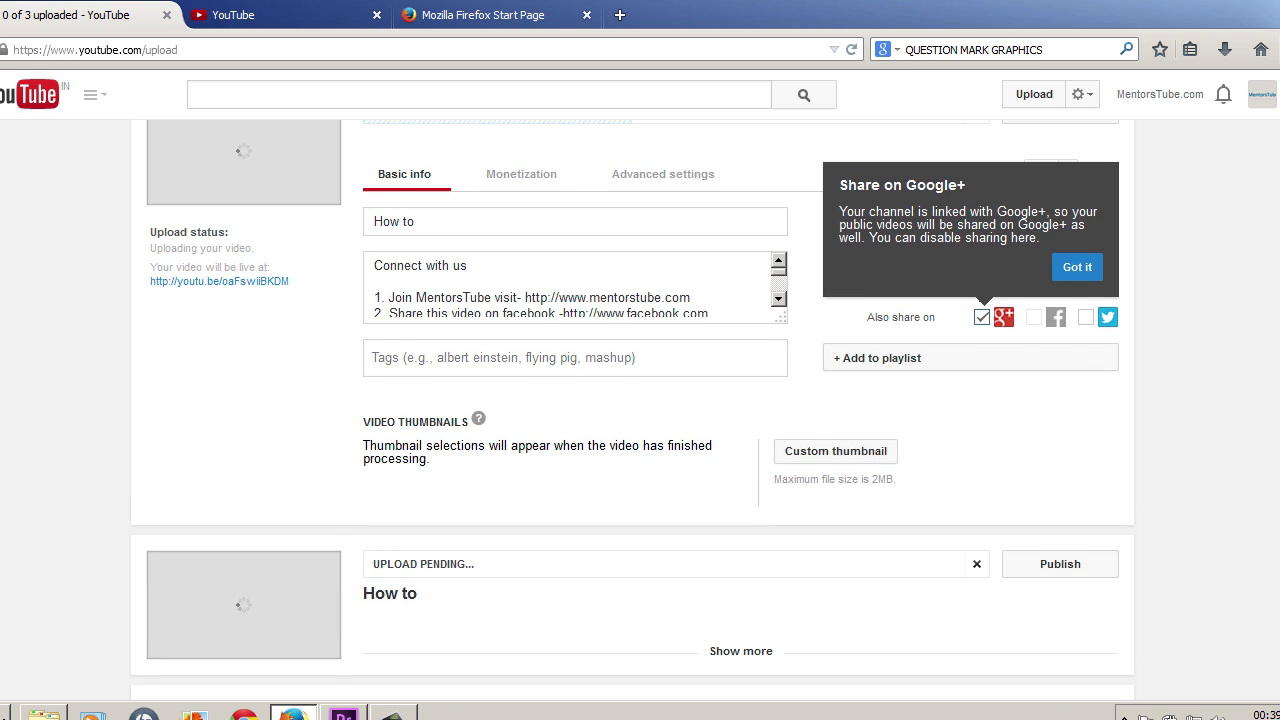
scroll(741, 544, down, 3)
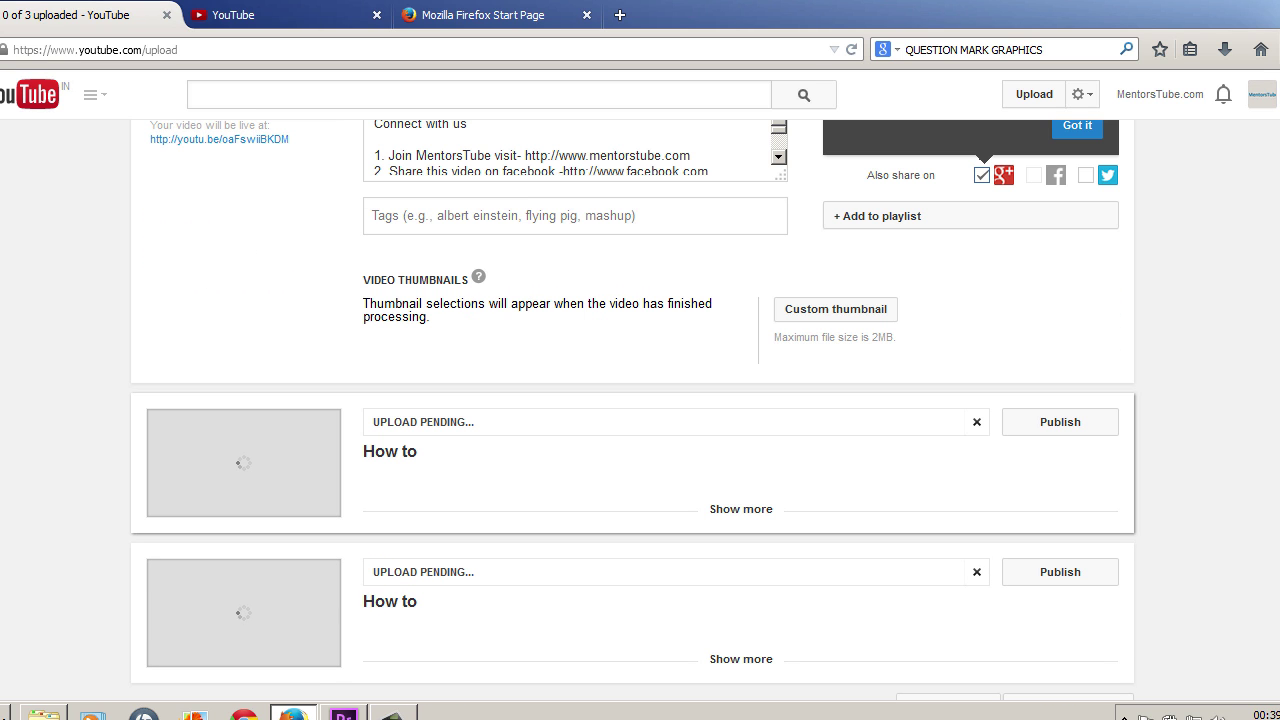
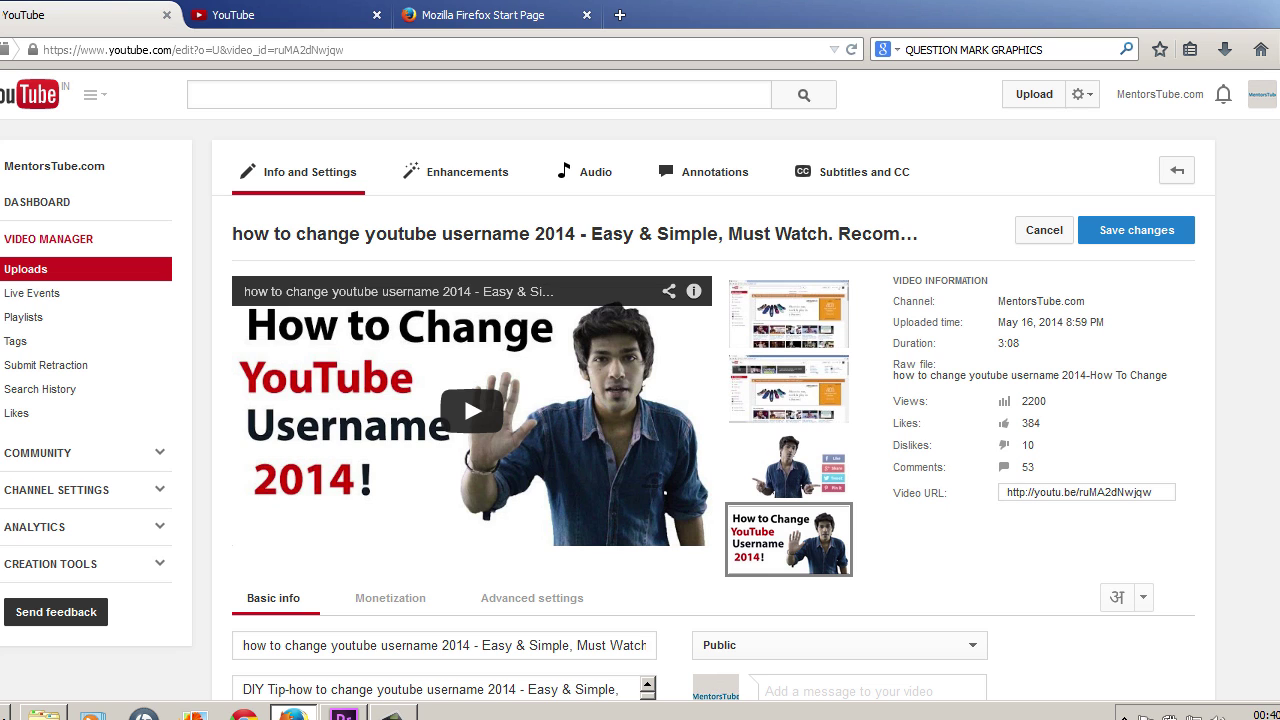
Examine the thumbnail choices on the edit page of the "how to change youtube username 2014" video.
drag(726, 282, 783, 461)
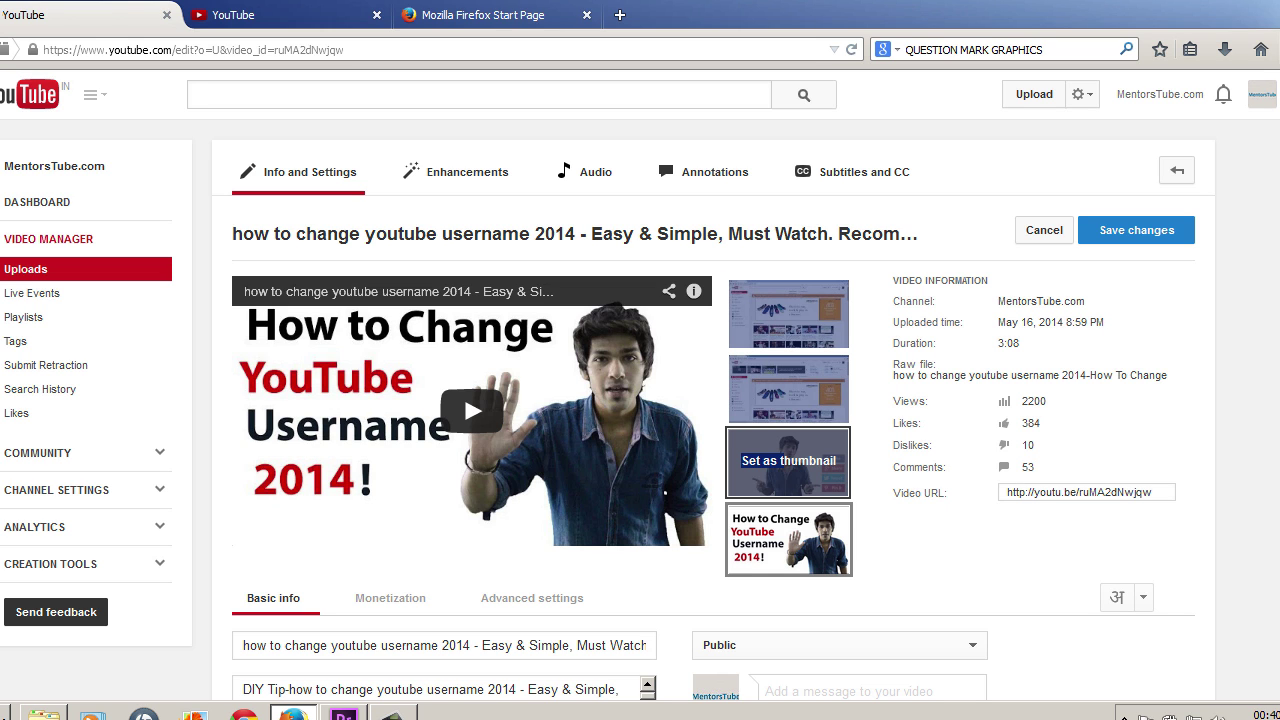
mouse_move(788, 540)
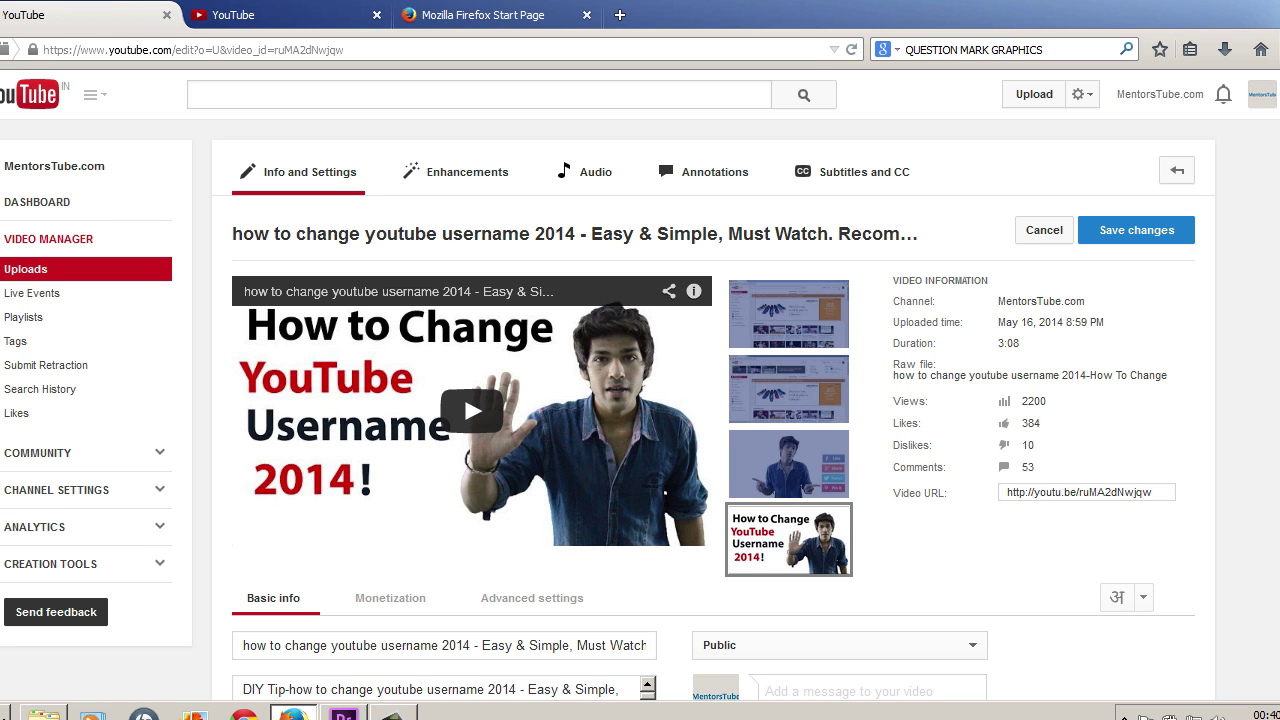
scroll(640, 400, down, 4)
scroll(640, 400, up, 4)
Open the "How to" draft from the uploads list for editing and set the first suggested image as its thumbnail.
click(32, 293)
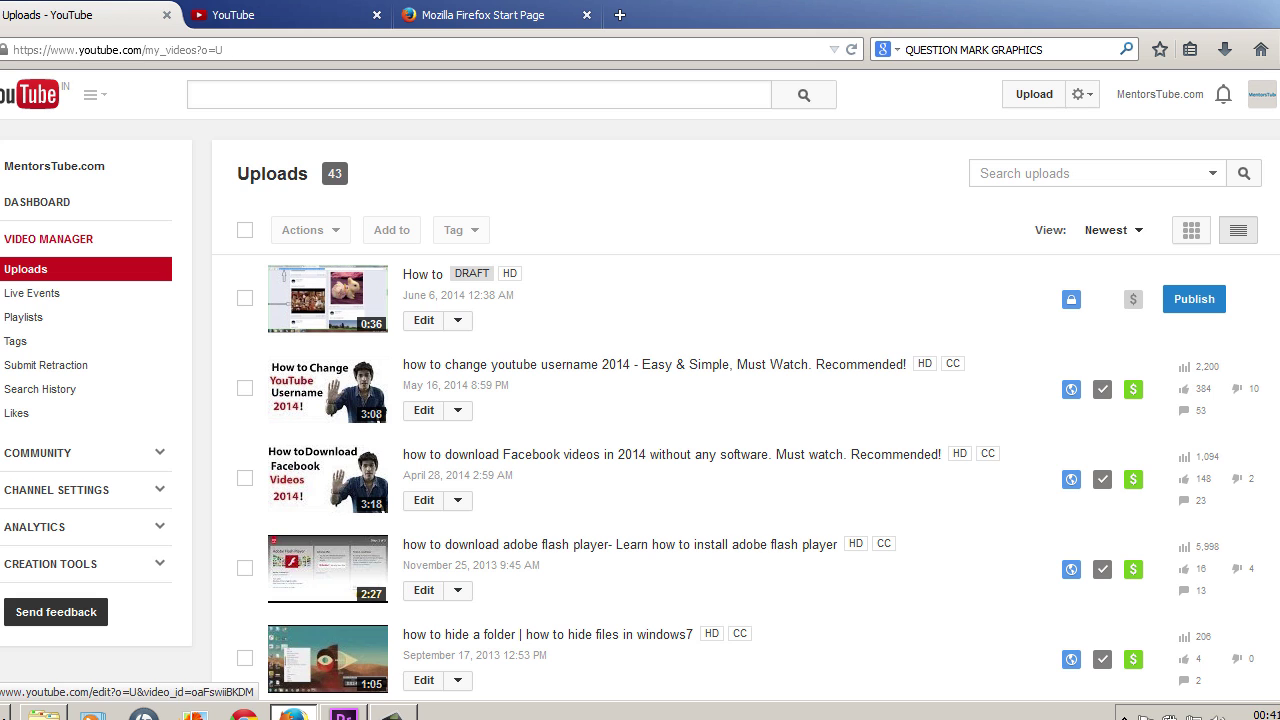
click(424, 320)
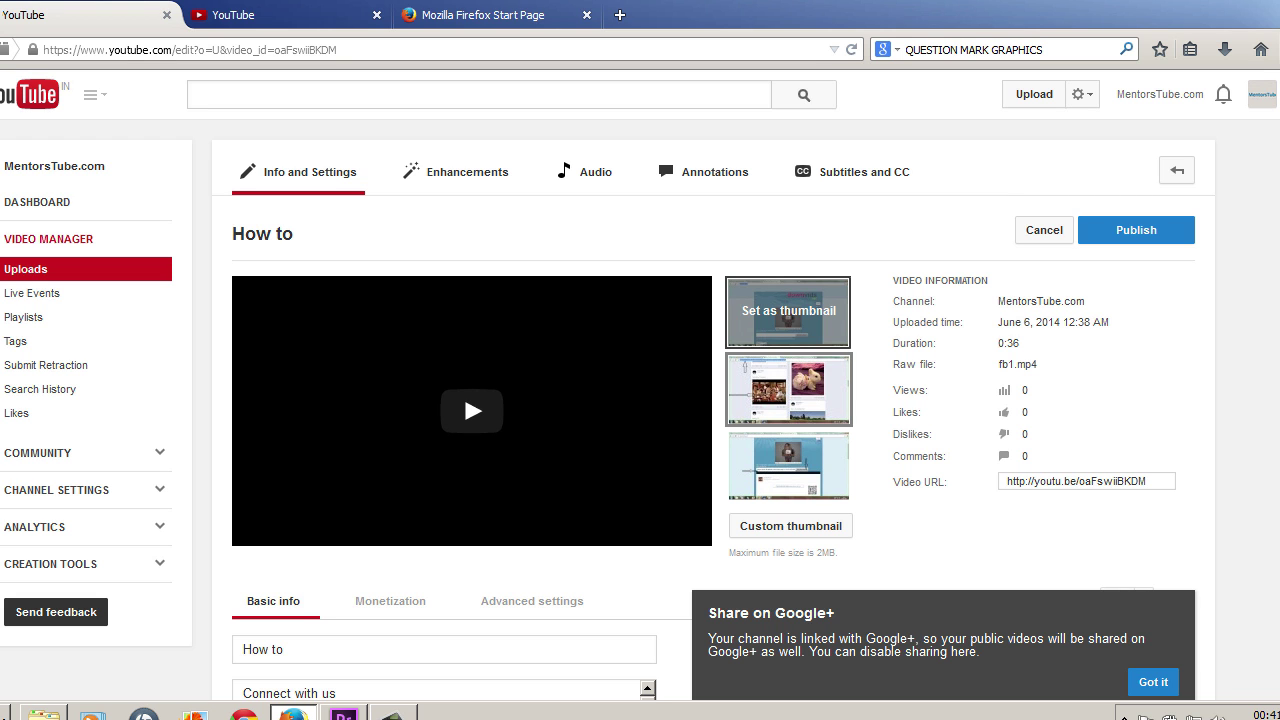
click(788, 311)
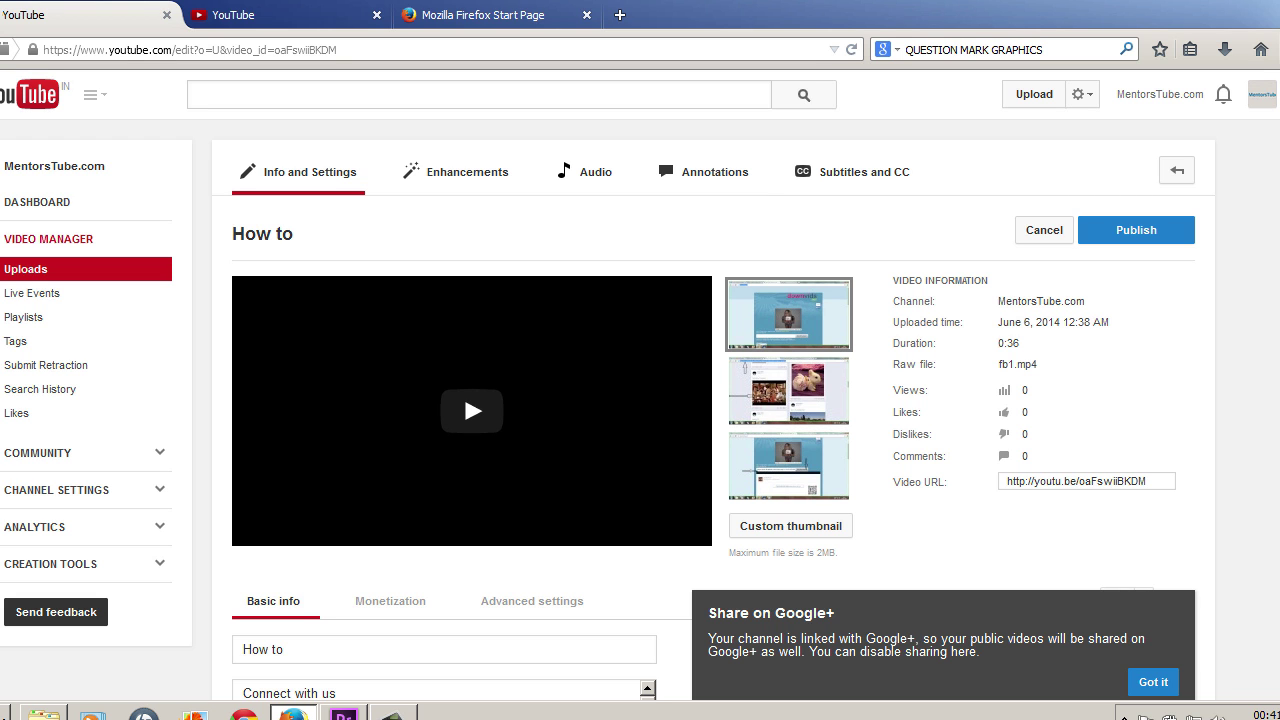
Try the third suggested image as the "How to" draft's thumbnail, then view the custom thumbnail requirements and file chooser without picking an image.
click(788, 466)
scroll(932, 462, down, 1)
scroll(932, 462, down, 2)
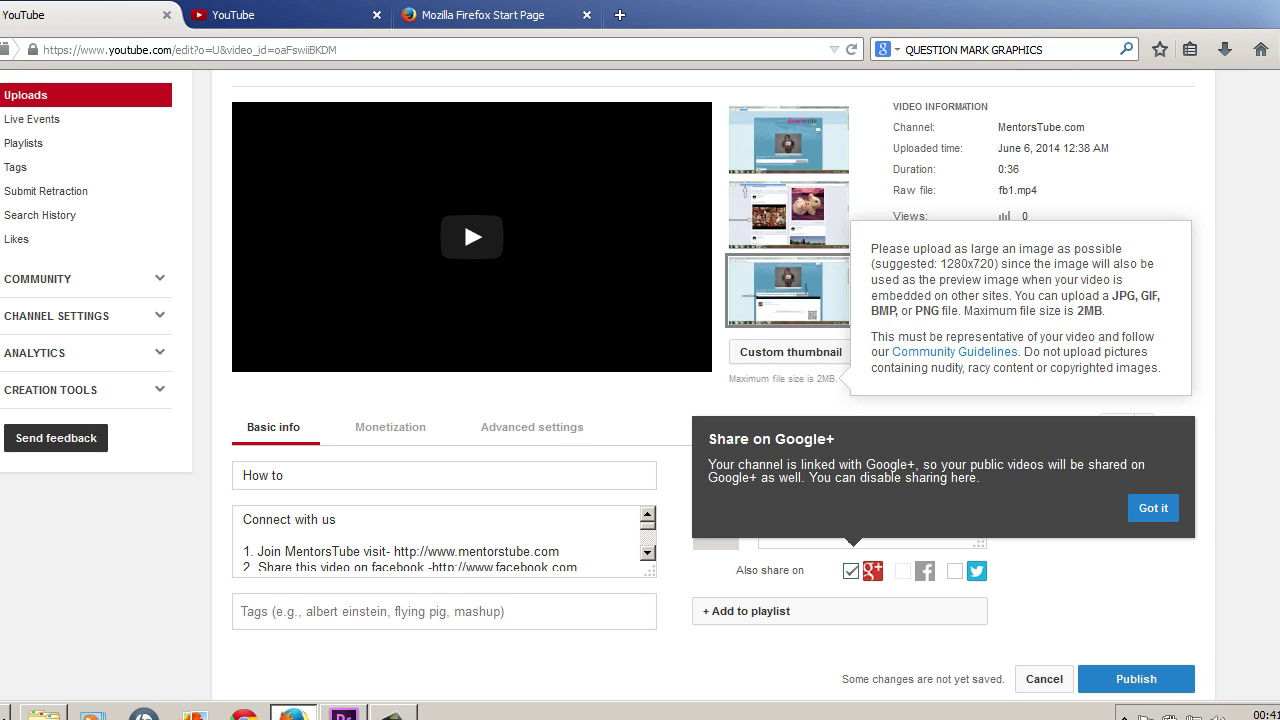
drag(940, 264, 994, 264)
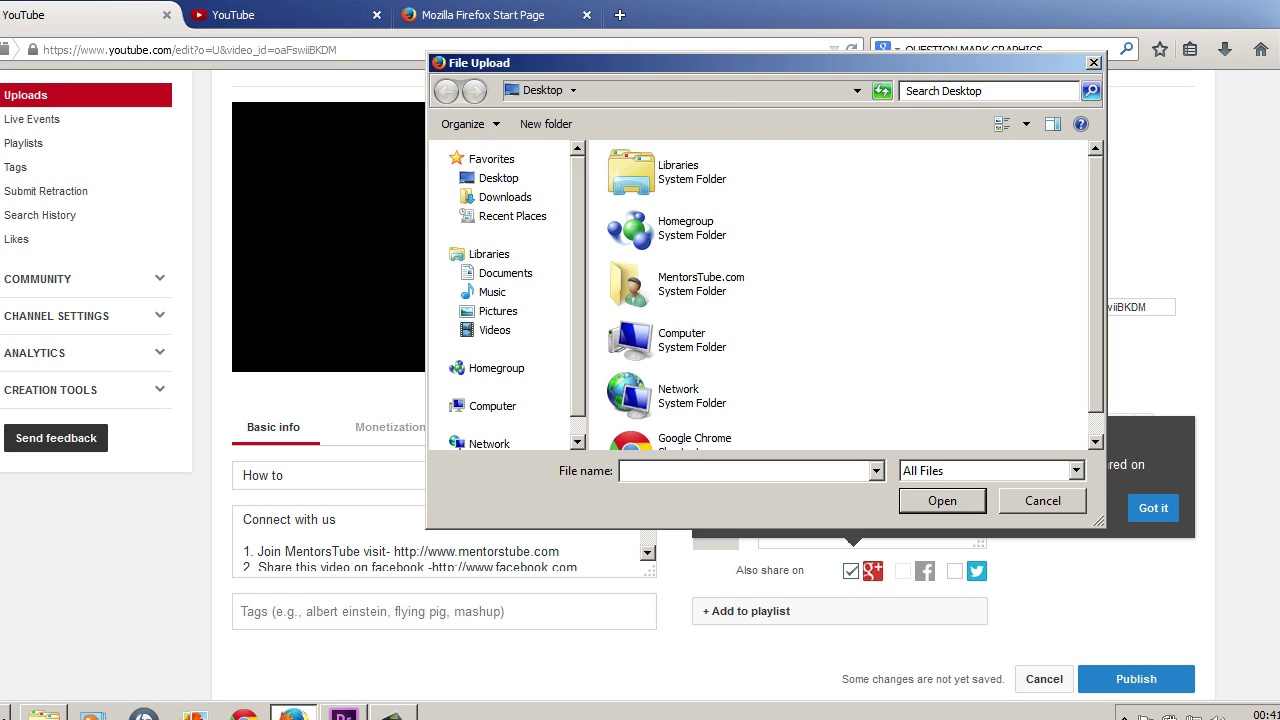
key(Escape)
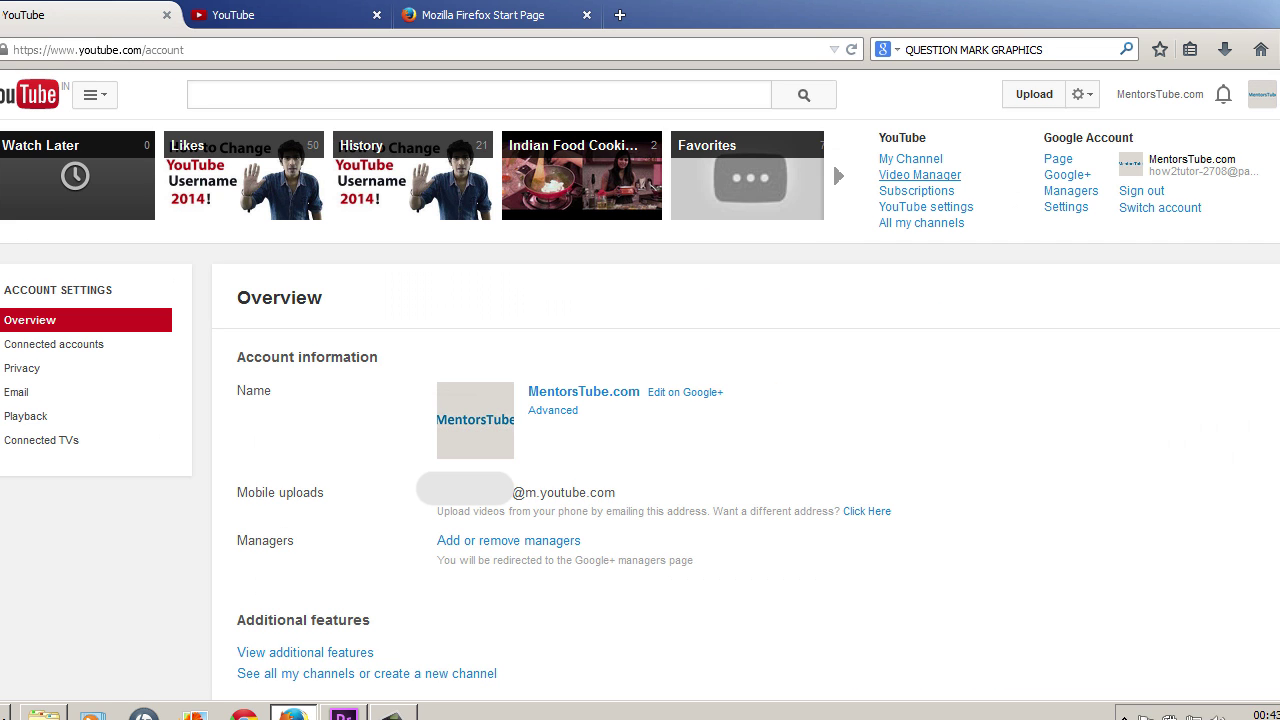
Go through Video Manager to the YouTube settings and examine the Mobile uploads email address in the account overview.
click(920, 175)
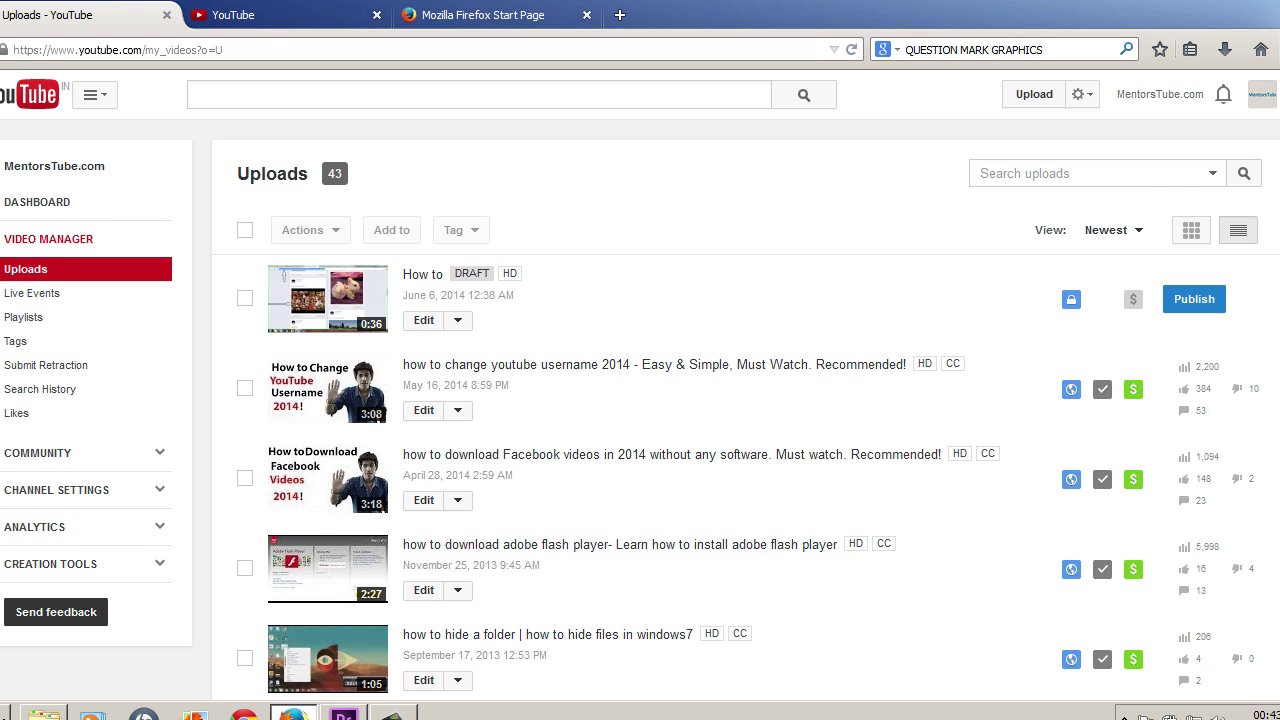
click(95, 95)
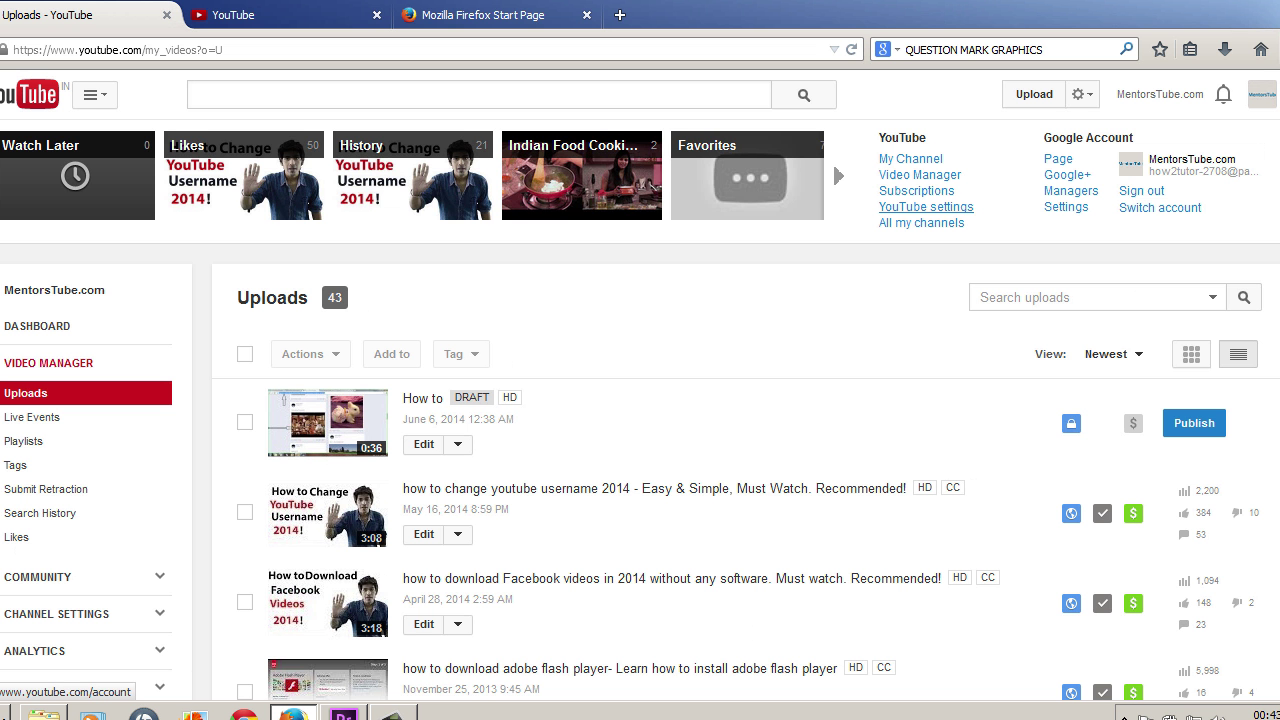
click(926, 207)
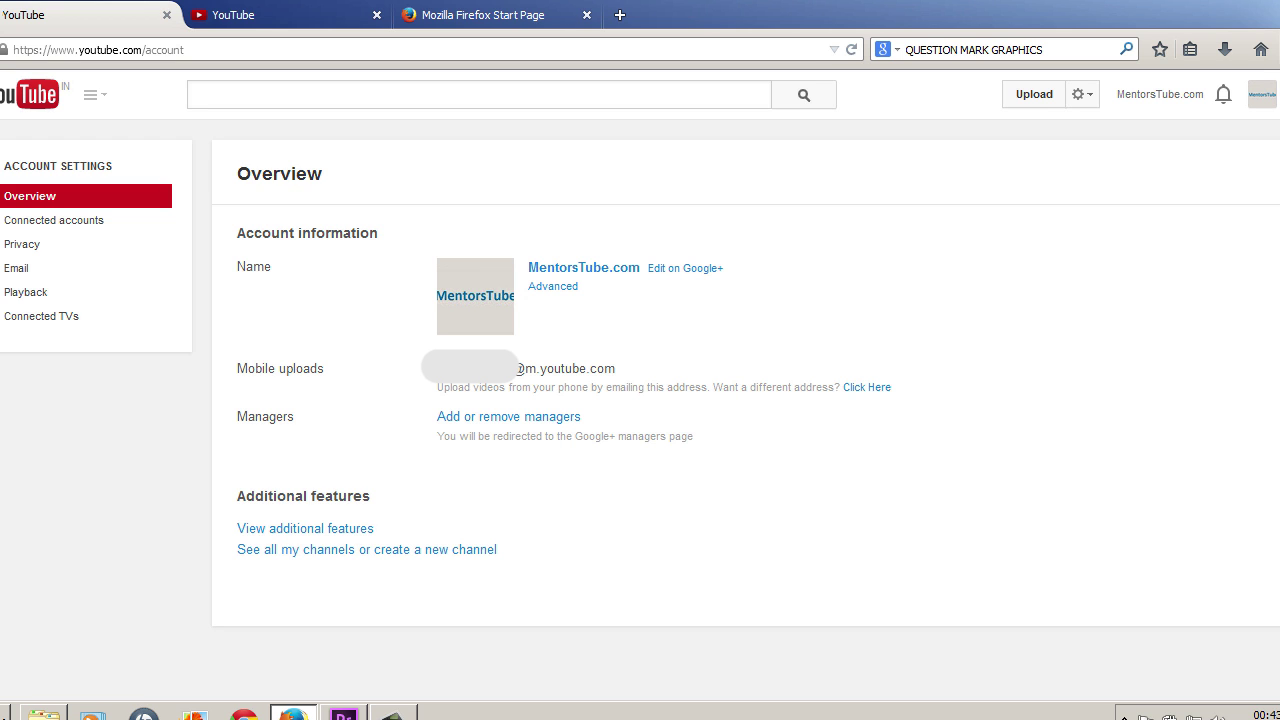
drag(237, 368, 324, 368)
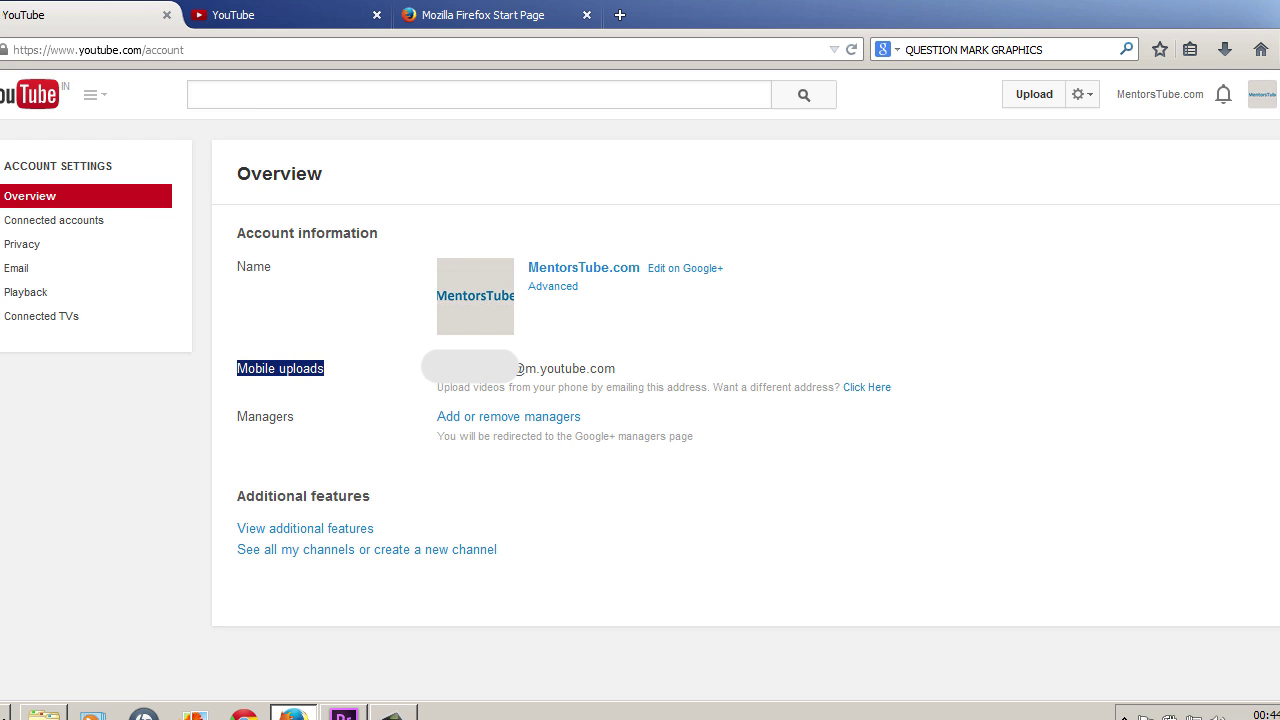
drag(615, 368, 516, 368)
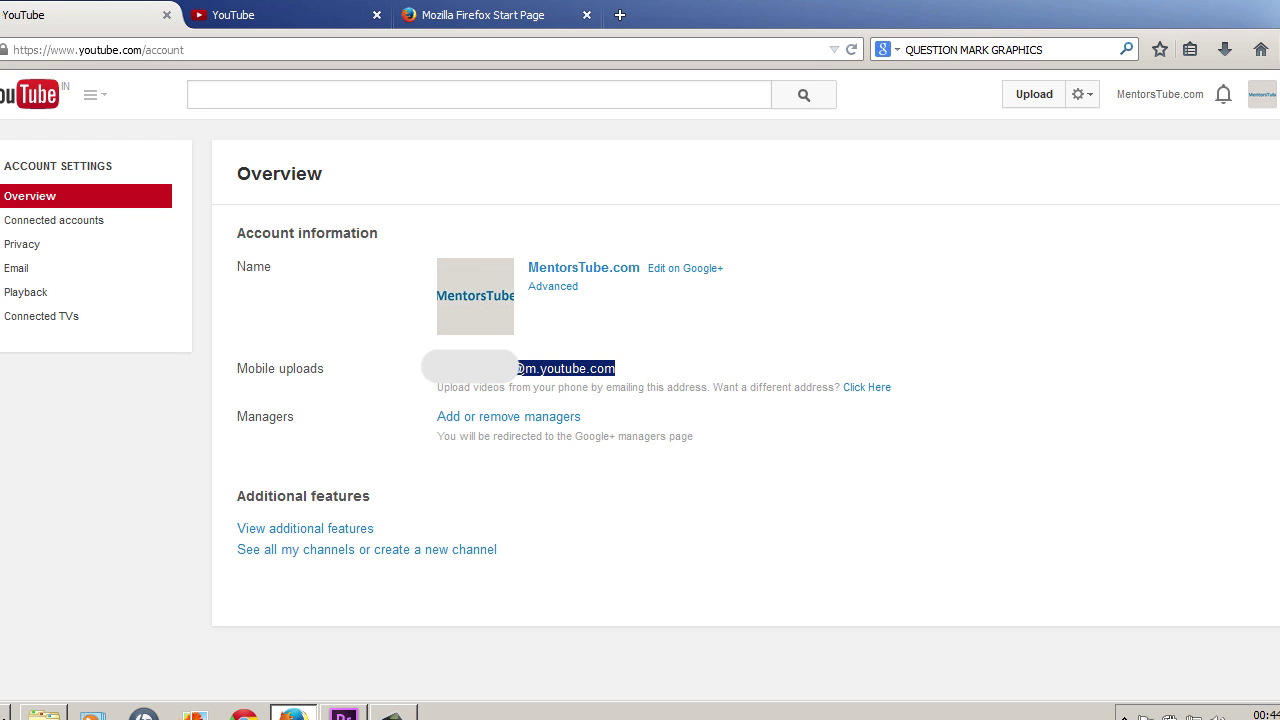
drag(437, 387, 516, 368)
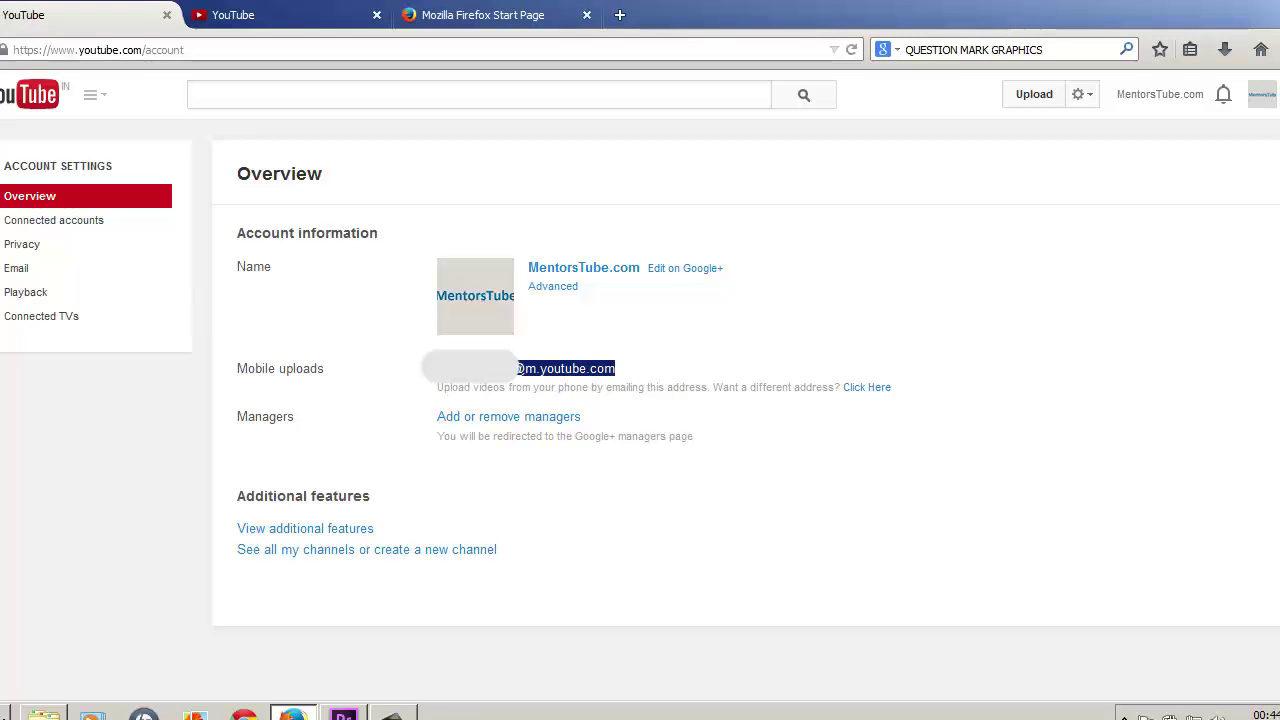